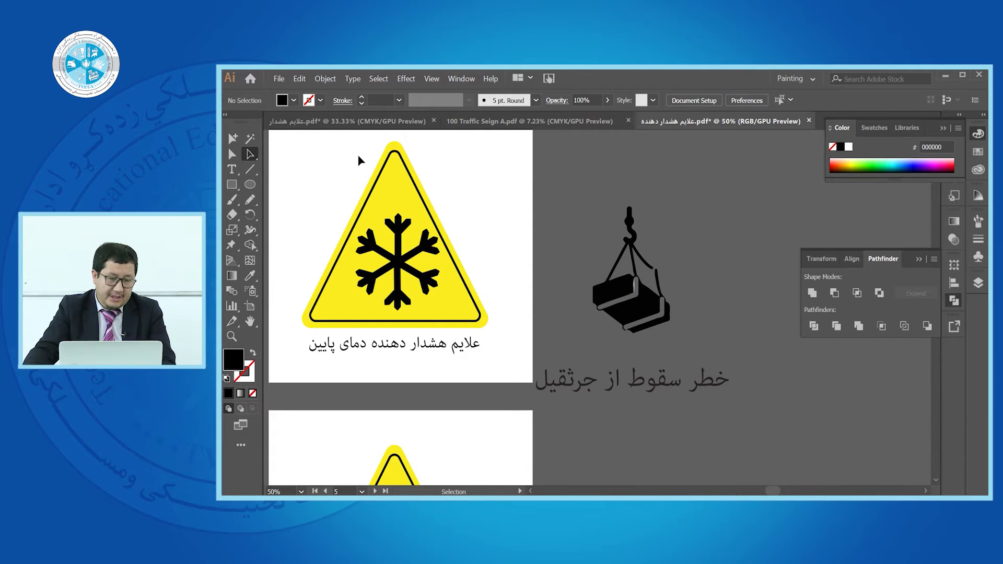
- Trace the container's upper edges and short right side with the Pen tool, starting at its upper-left corner
left_click(233, 187)
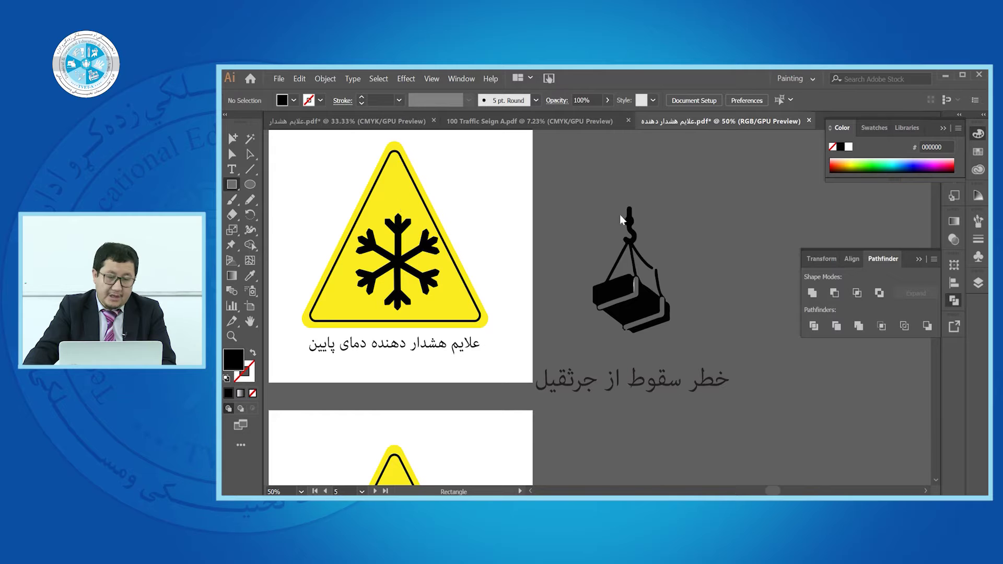
scroll(695, 280, "up", 2)
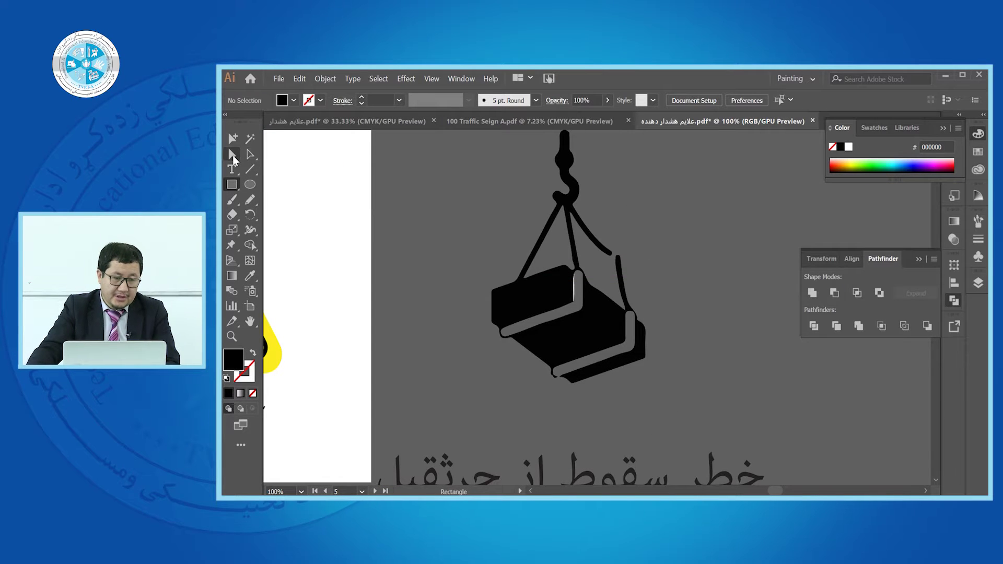
left_click(246, 154)
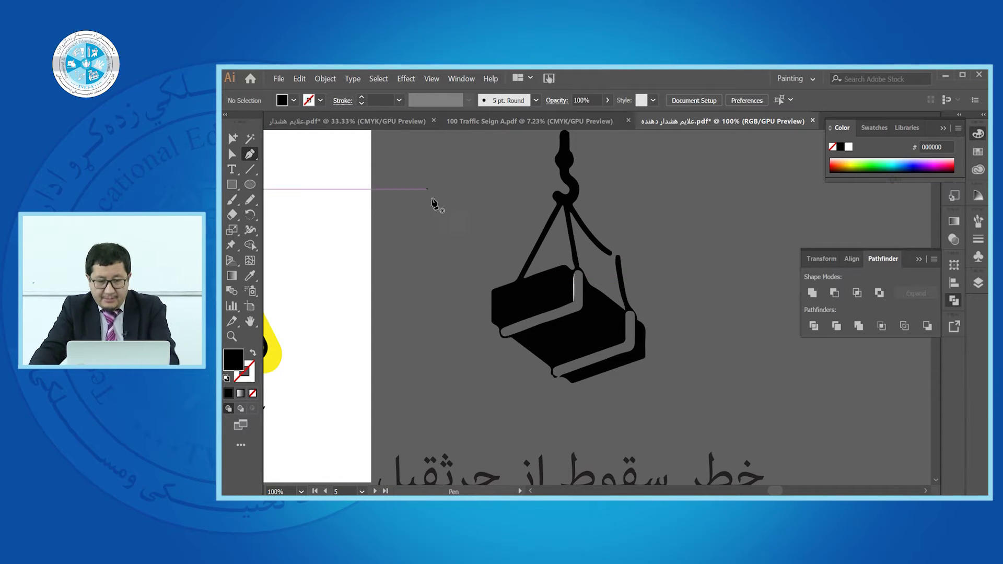
left_click(492, 287)
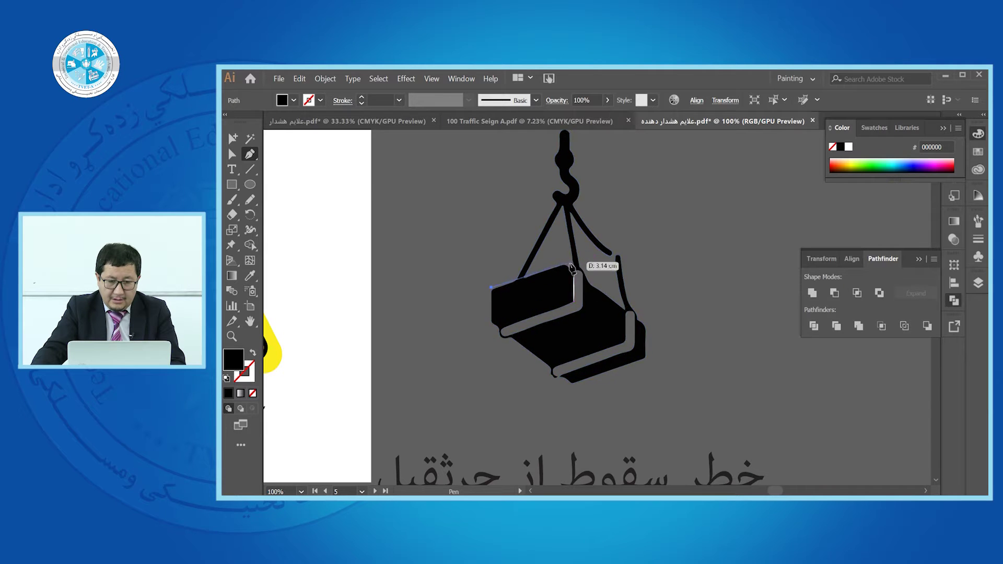
left_click(563, 264)
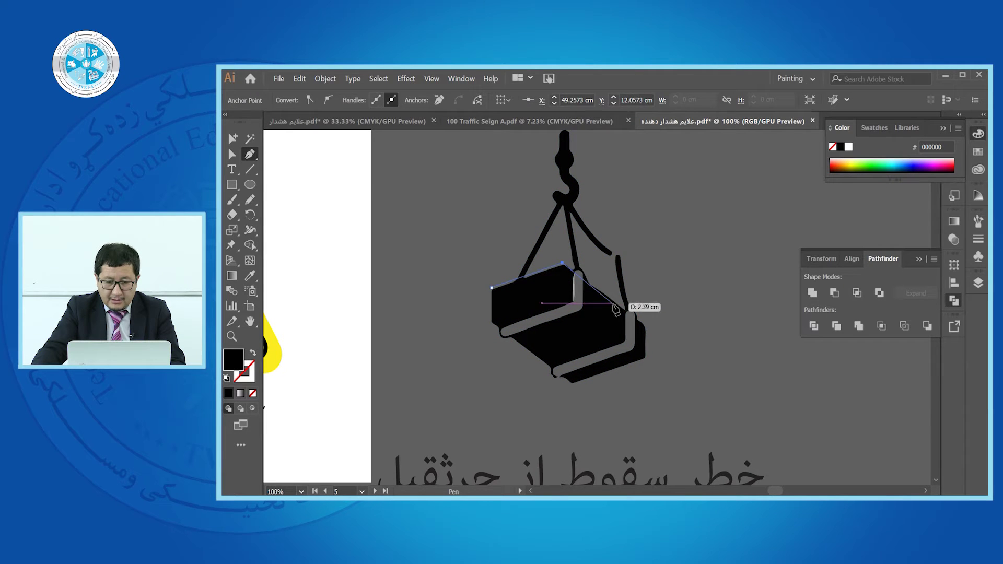
left_click(646, 328)
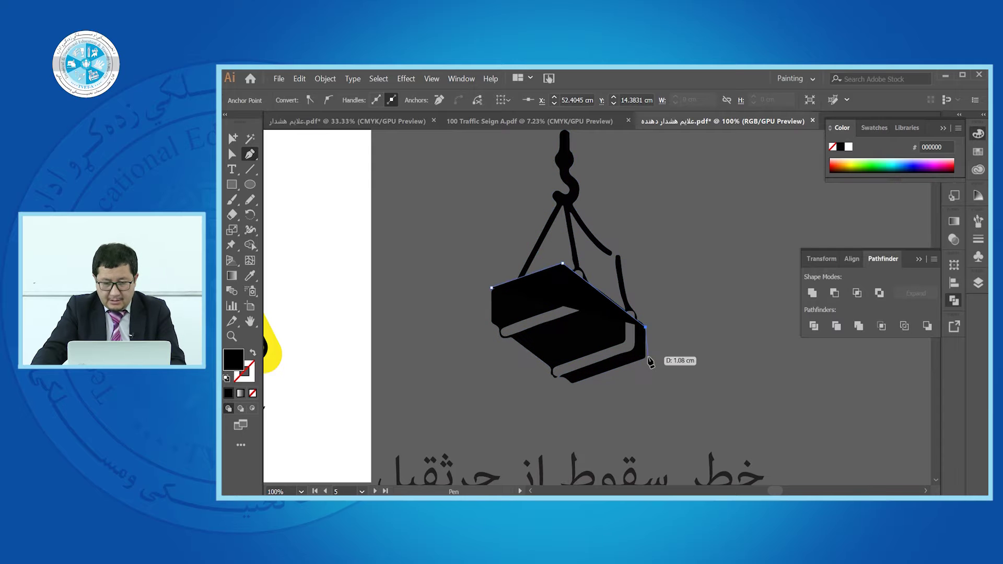
left_click(646, 359)
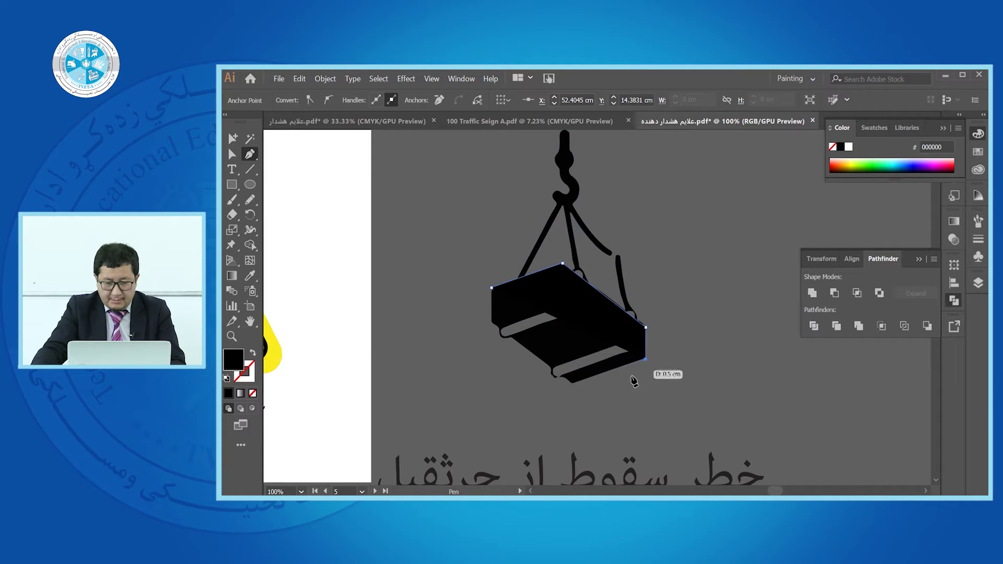
- Swap fill and stroke so the path is only a black outline, and close it around the container's lower edges
left_click(253, 353)
left_click(570, 382)
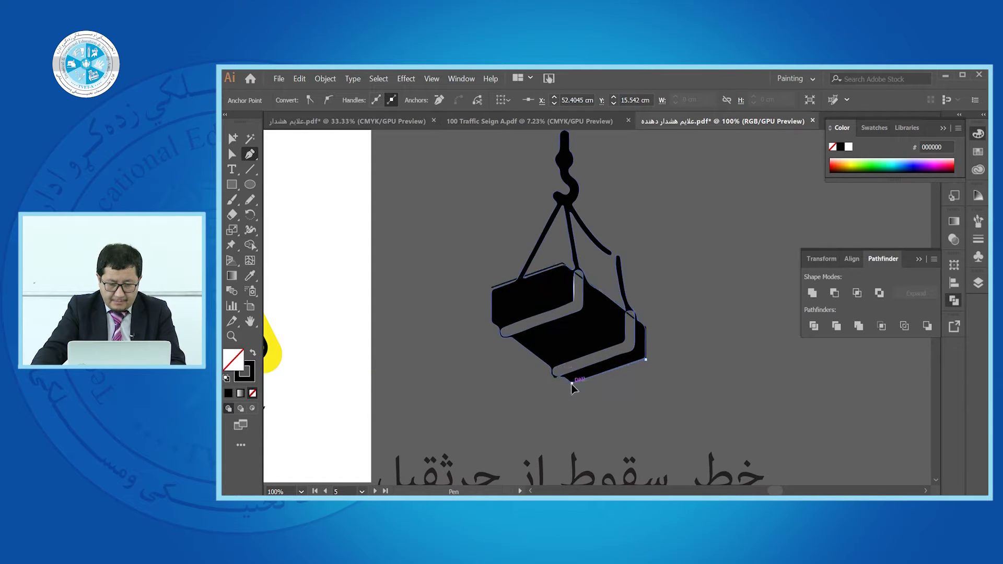
left_click(491, 319)
left_click(492, 288)
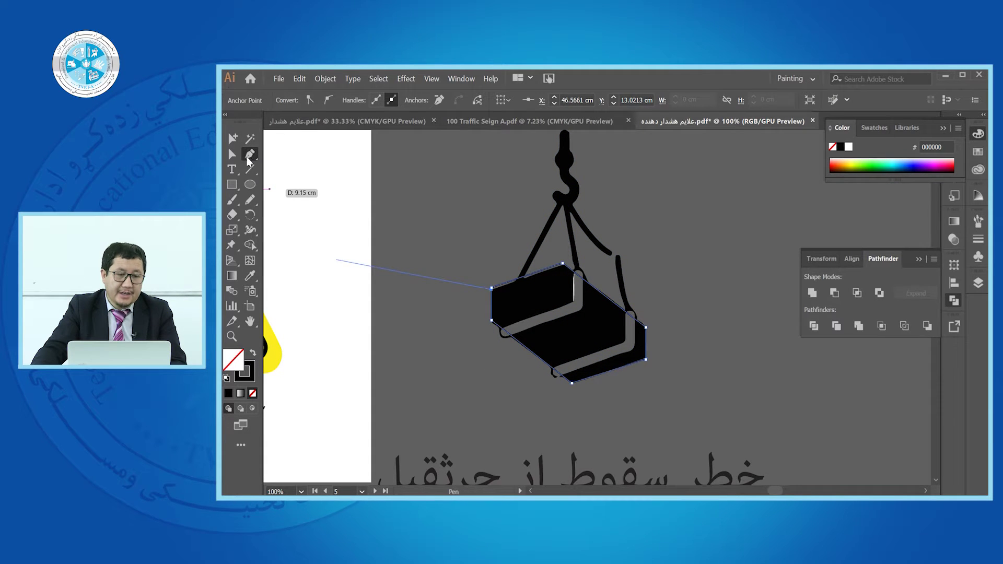
key("ctrl")
left_click(499, 201, "ctrl")
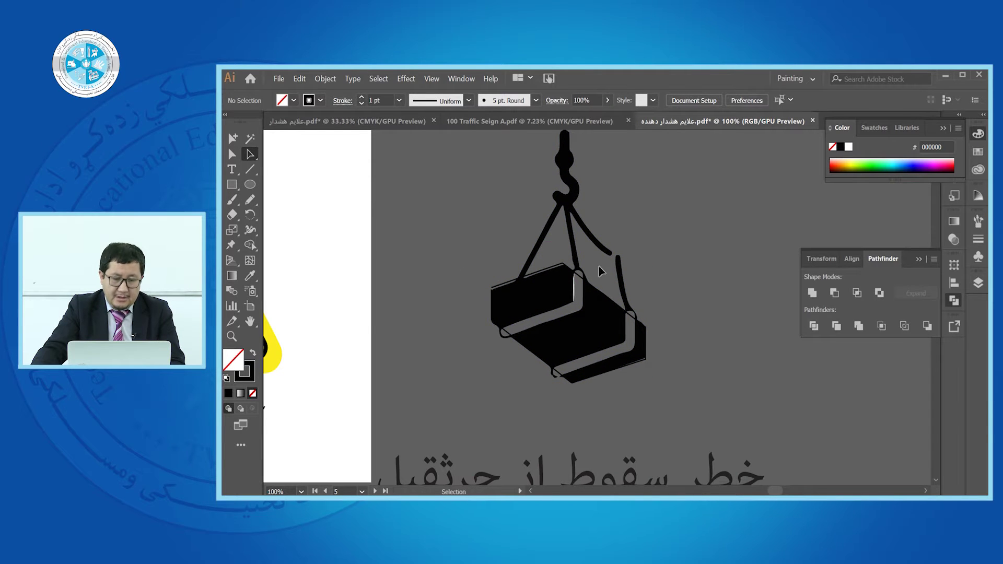
- Move the original crane drawing aside to the right of the traced outline and fill the outline with black
scroll(600, 271, "down", 1, "alt")
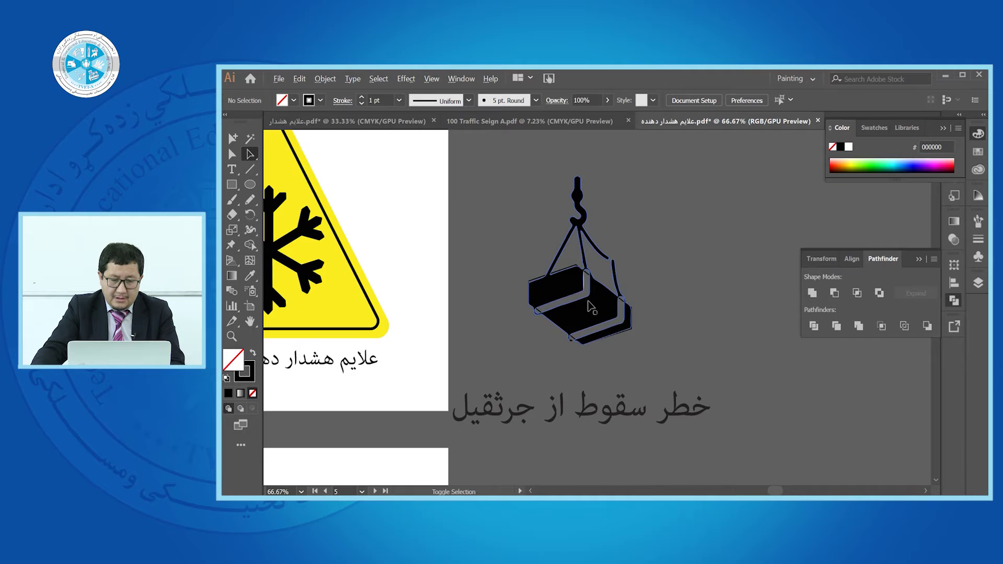
scroll(593, 308, "up", 1, "alt")
left_click_drag(594, 307, 748, 260)
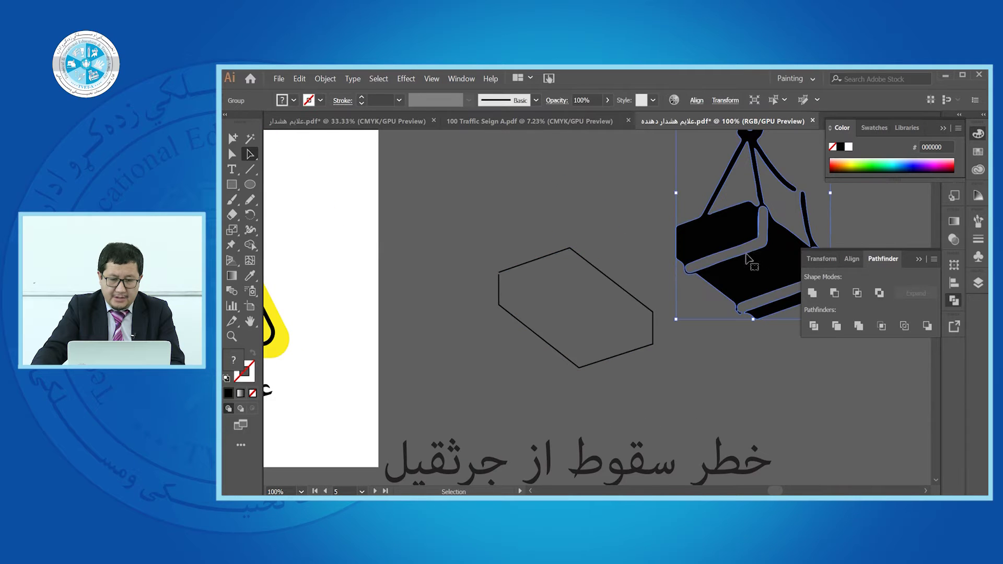
left_click(625, 354)
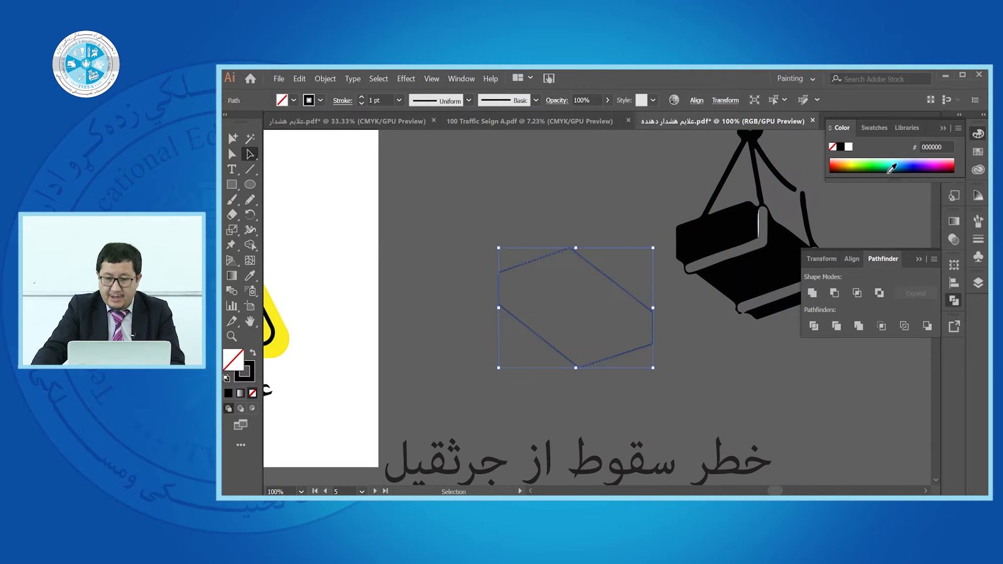
left_click(840, 148)
left_click(488, 218)
- Move the crane drawing back so its container lines up with the black traced shape
scroll(492, 240, "down", 1, "alt")
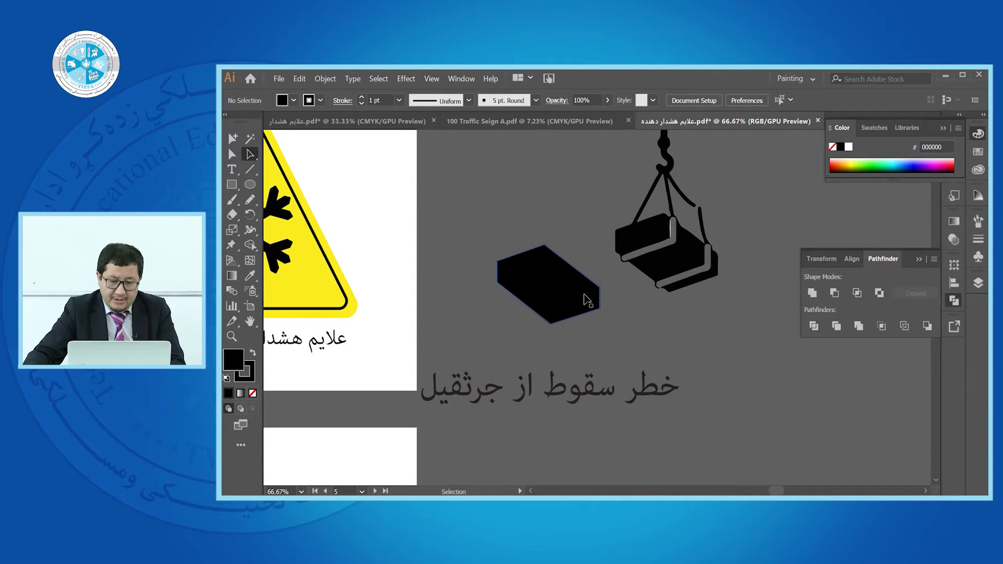
left_click_drag(674, 263, 558, 292)
scroll(555, 273, "up", 1)
- Try to recolor the crane drawing group with green 00FF92
left_click(548, 281)
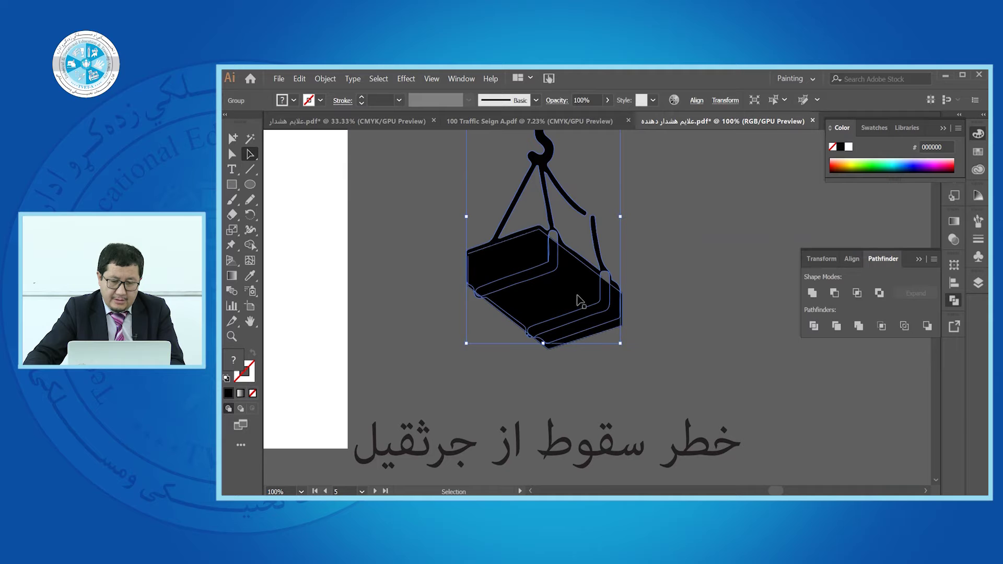
left_click(883, 166)
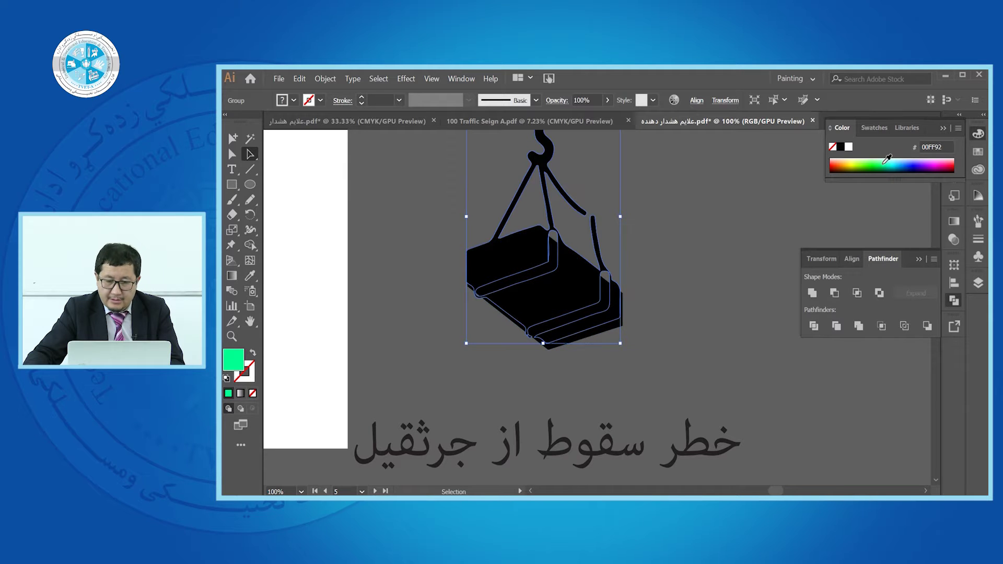
key("ctrl+z")
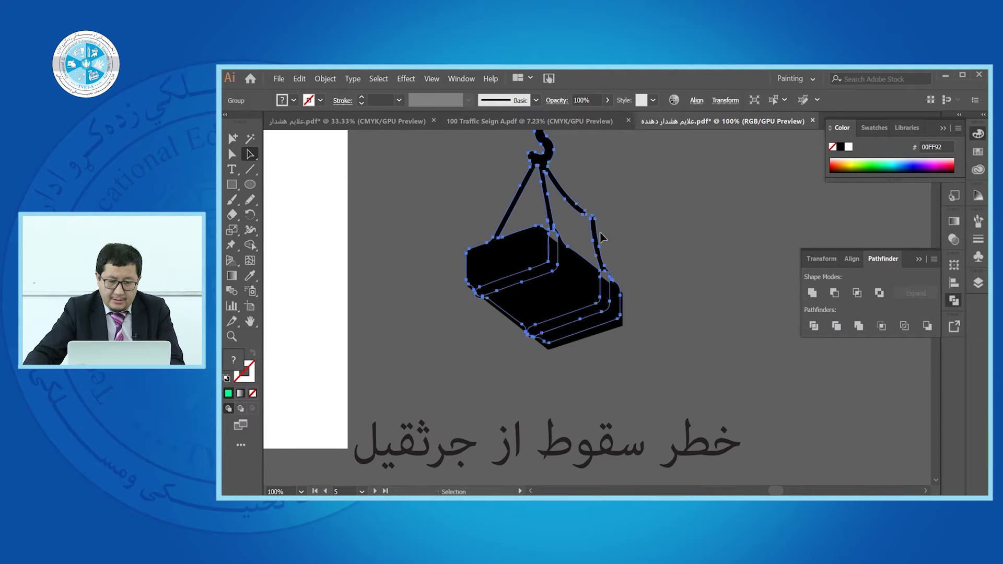
- Fill the traced container shape with dark green 006A27 and lower its opacity to 64%
left_click(574, 290)
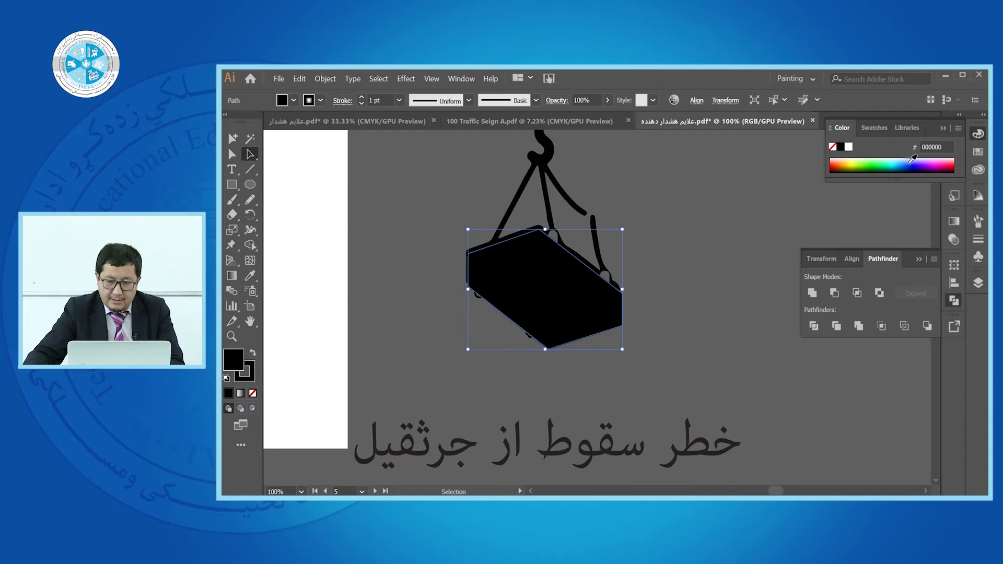
left_click(883, 168)
right_click(551, 259)
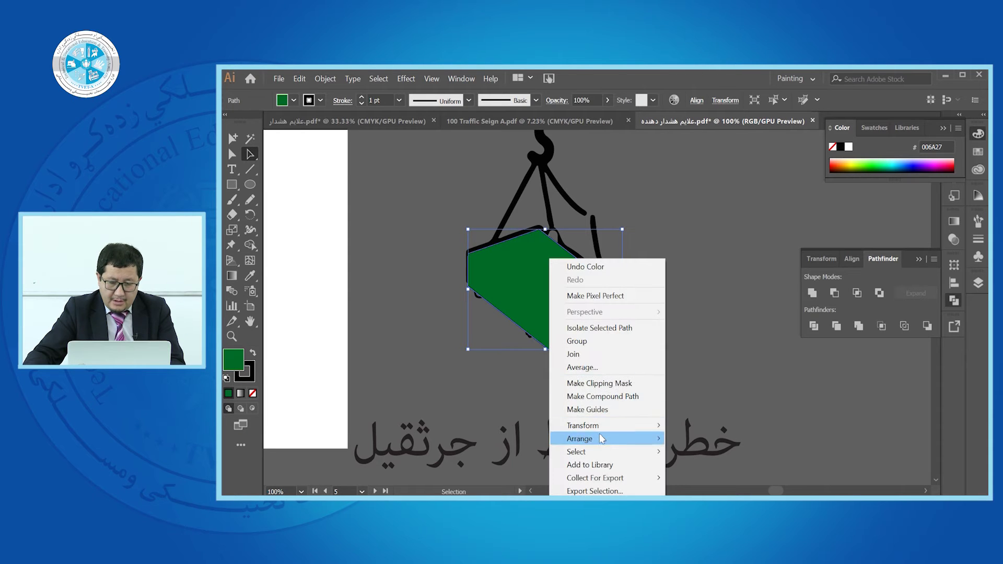
mouse_move(604, 442)
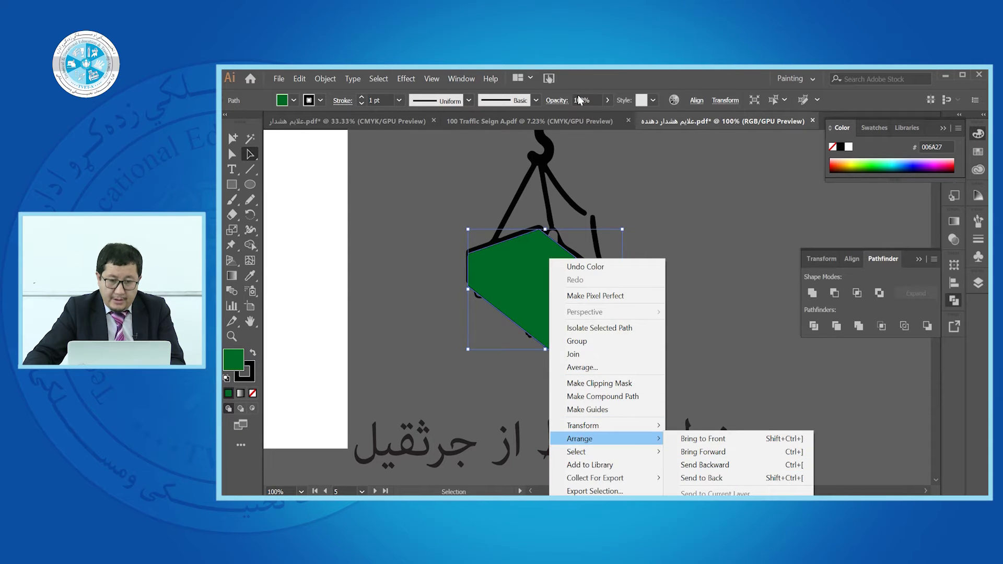
left_click(606, 102)
left_click(608, 101)
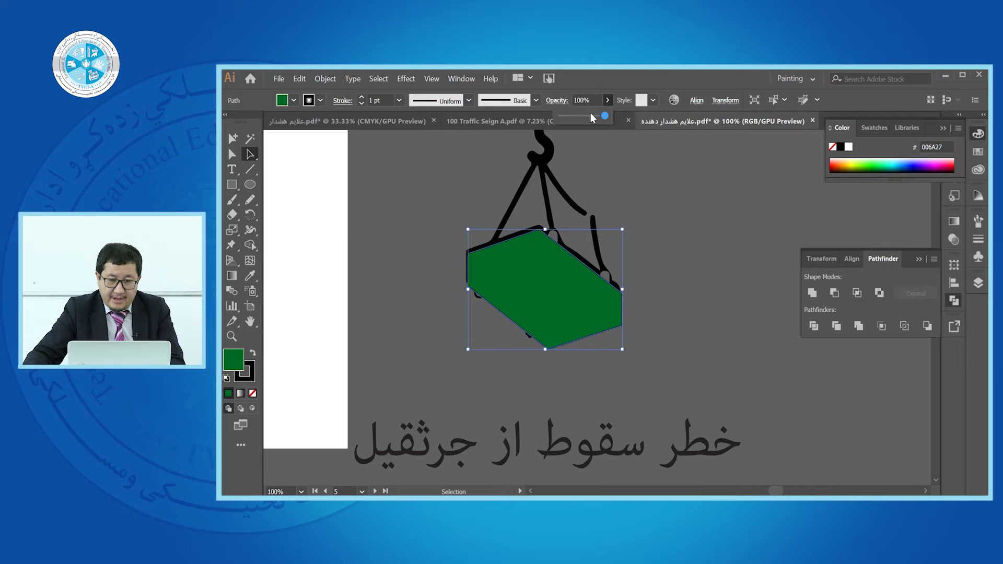
left_click_drag(593, 115, 589, 115)
left_click(721, 213)
- Try to erase the part of the green shape lying over the container's upper strap with the Eraser tool
left_click(575, 288)
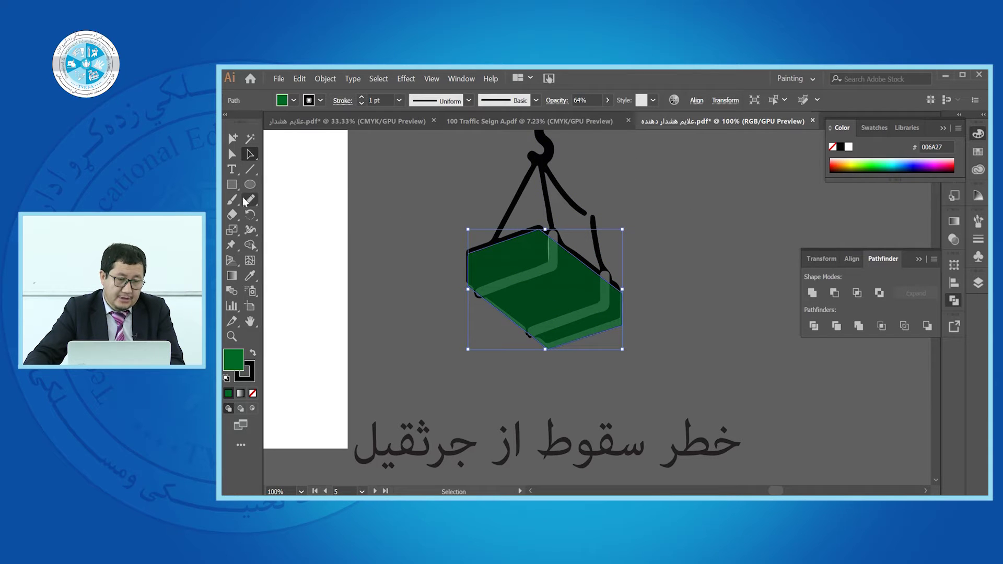
left_click(231, 216)
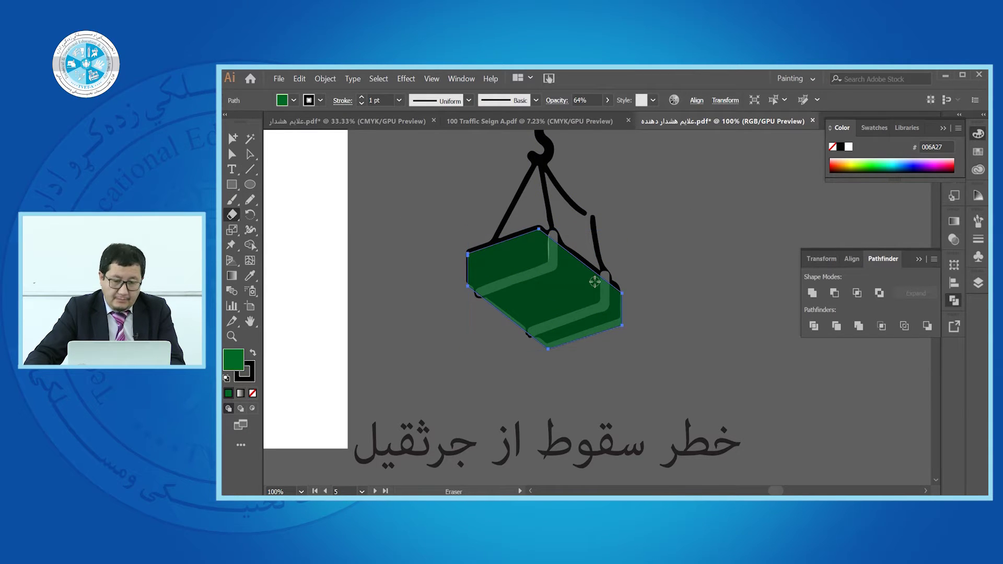
scroll(565, 252, "up", 2)
left_click_drag(536, 224, 531, 282)
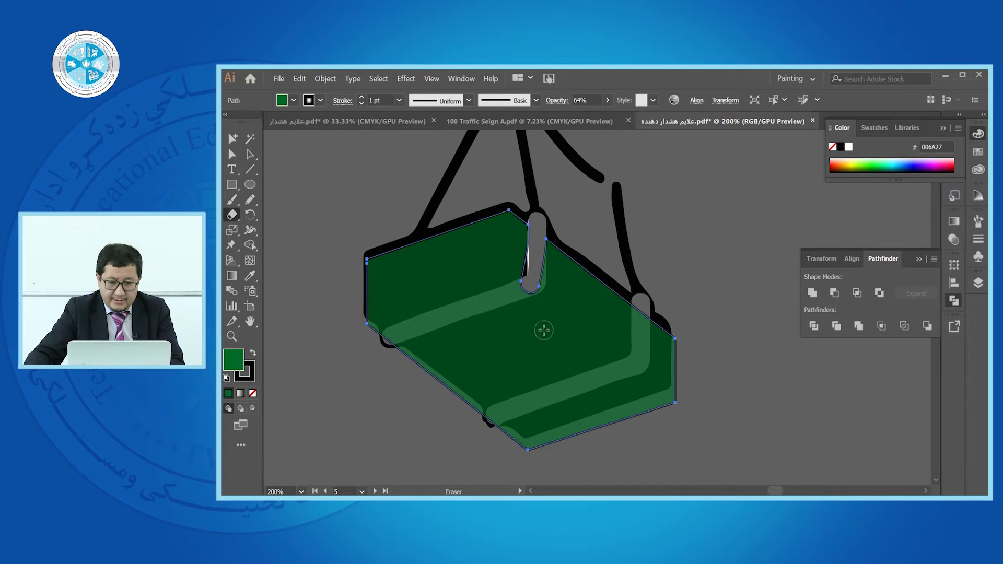
key("ctrl+z")
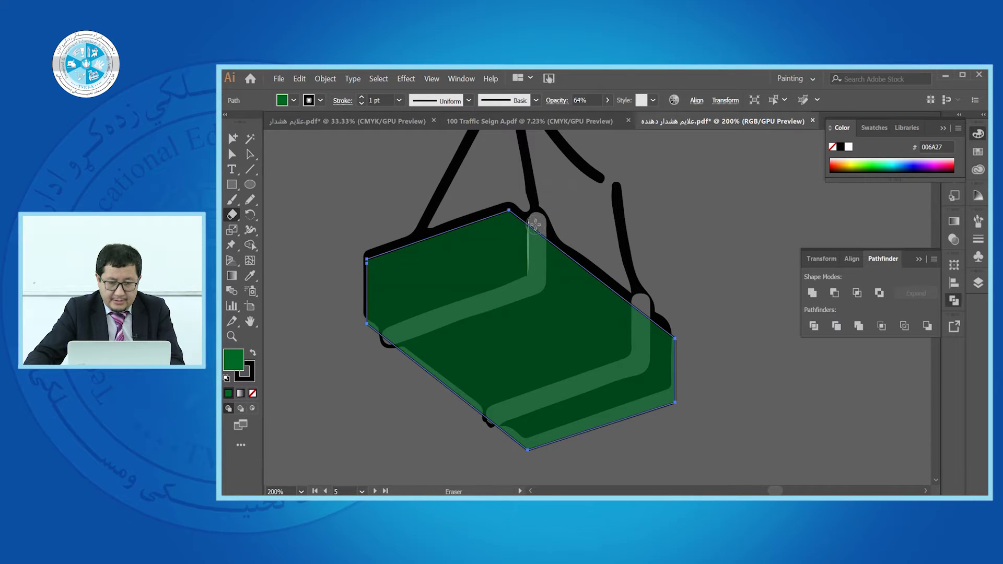
left_click_drag(539, 249, 537, 258)
key("ctrl+z")
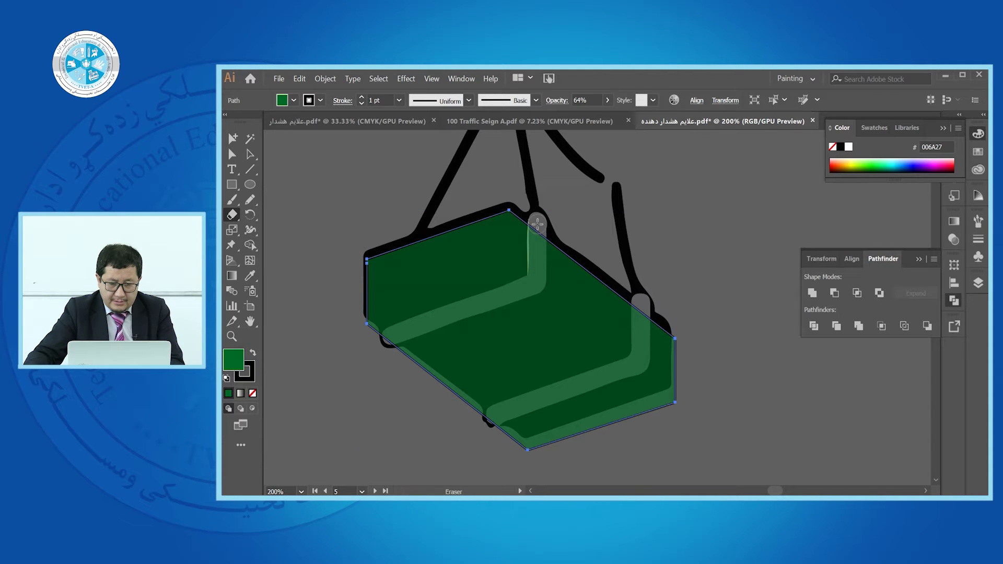
mouse_move(537, 245)
left_mouse_down()
mouse_move(510, 297)
mouse_move(387, 338)
left_mouse_up()
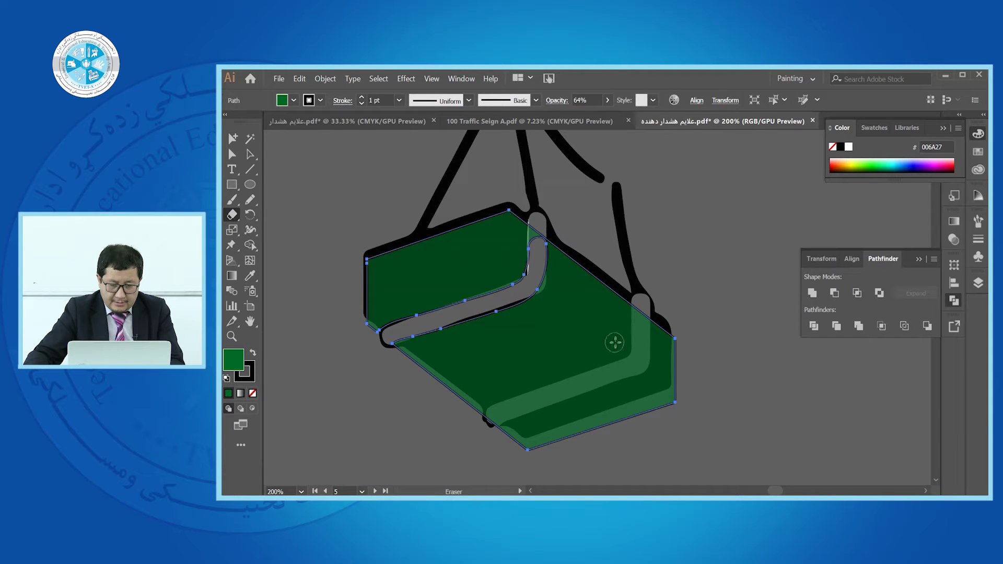
scroll(604, 341, "down", 1)
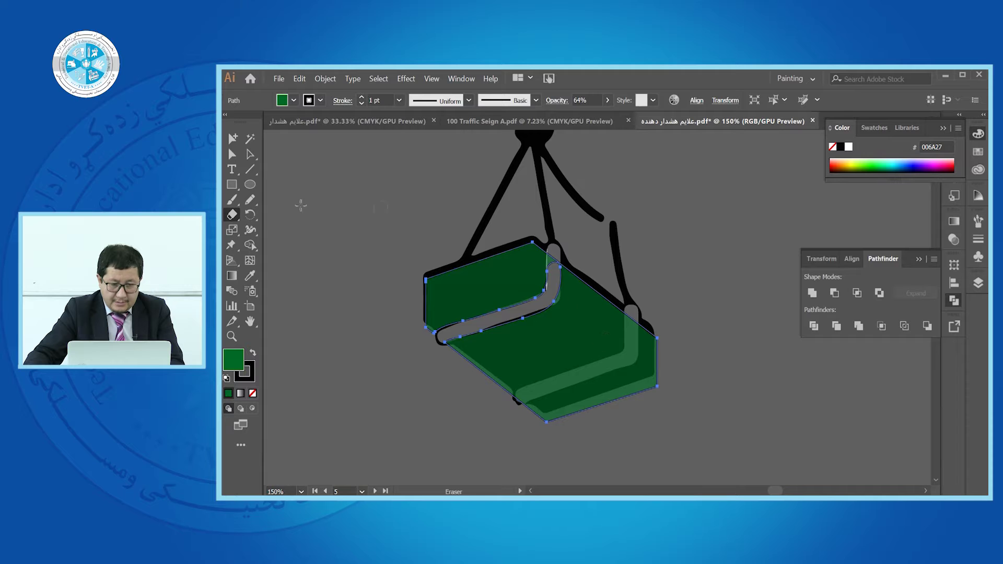
- Try moving the crane drawing away from the green shape, and undo the move and the erased strip
left_click(249, 154)
left_click(550, 218)
left_click_drag(550, 219, 725, 183)
key("ctrl+z")
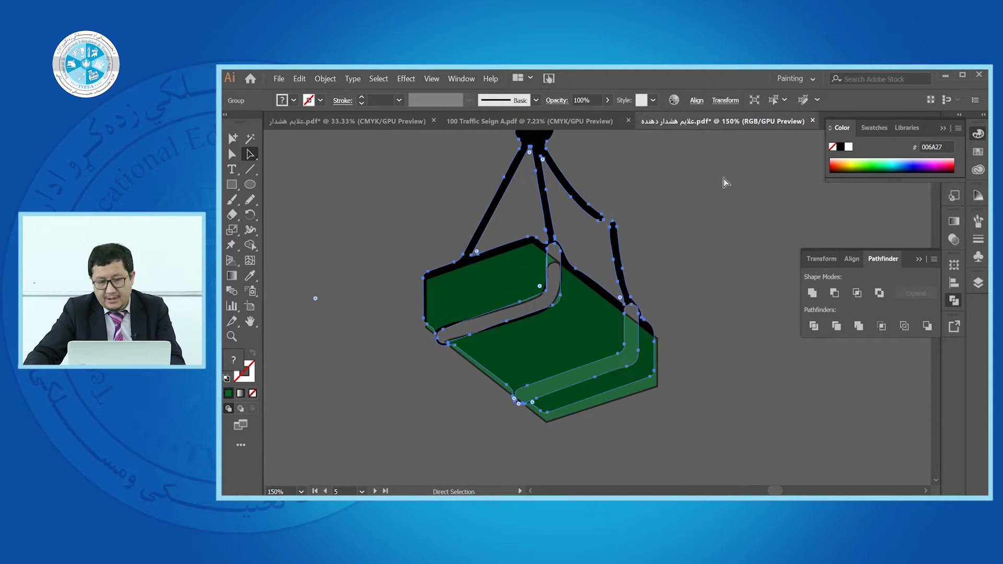
- Trace the centreline of the container's upper strap with an open three-point Pen path and deselect it
left_click(250, 171)
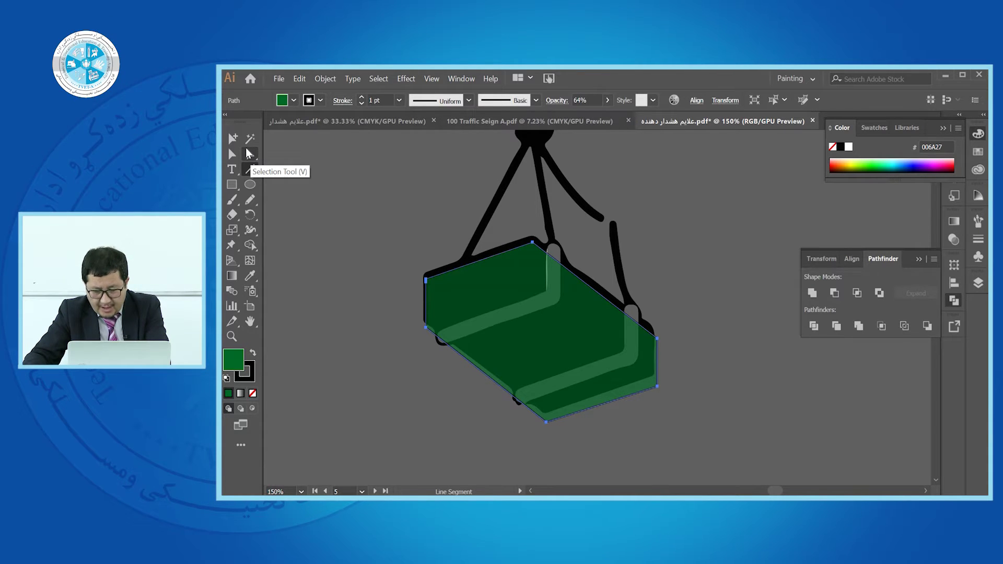
left_click(249, 153)
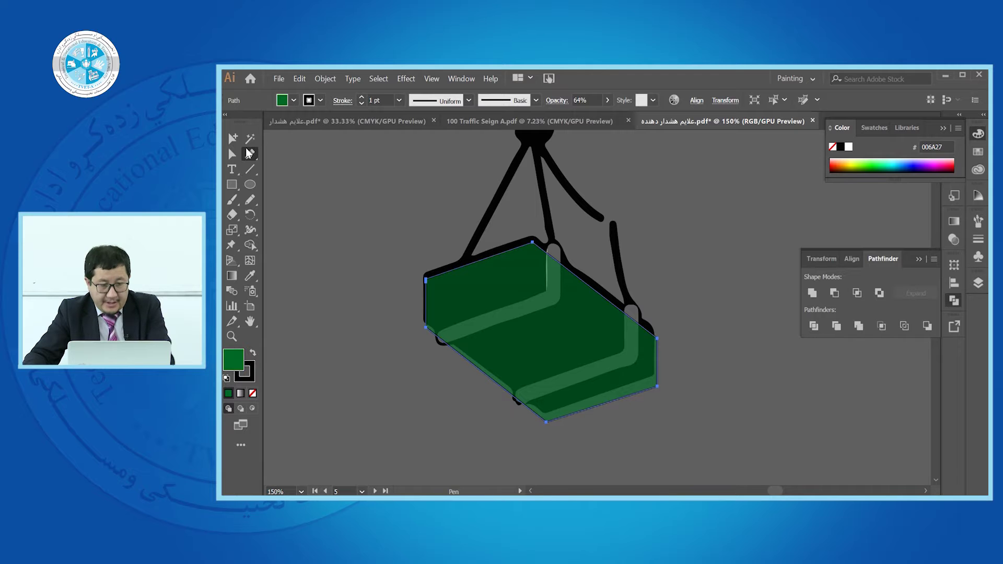
scroll(541, 274, "up", 1)
left_click(557, 240)
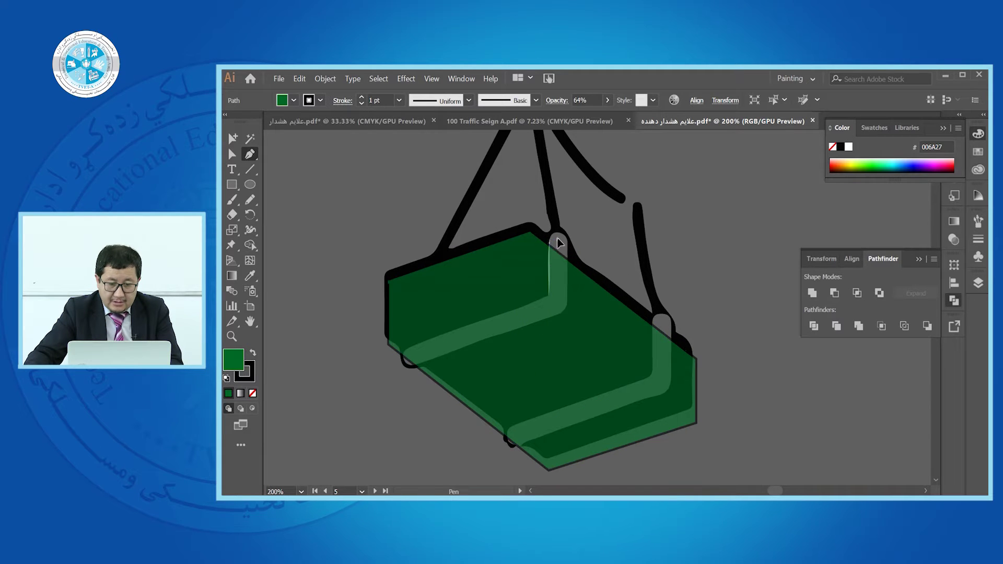
left_click(558, 302)
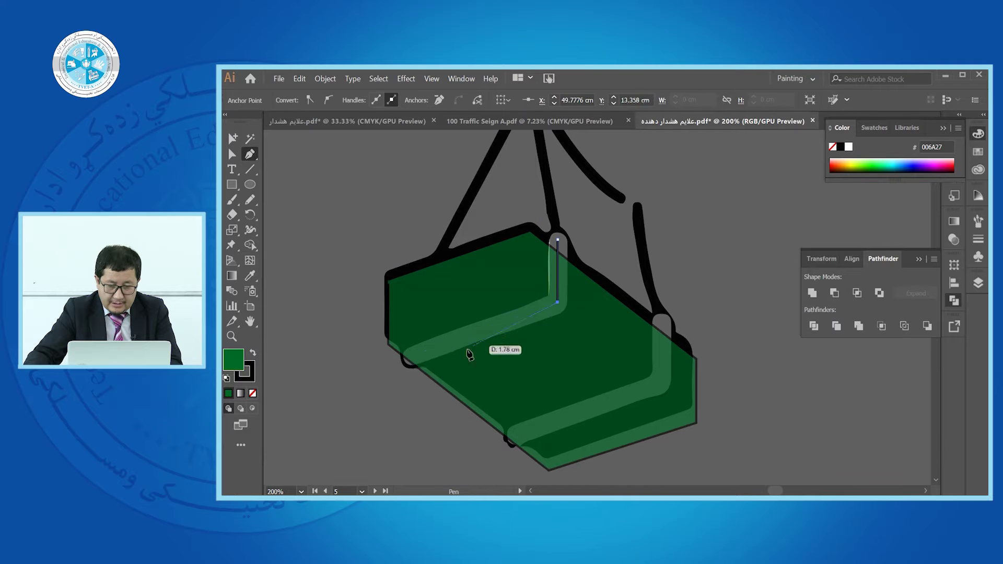
left_click(405, 361)
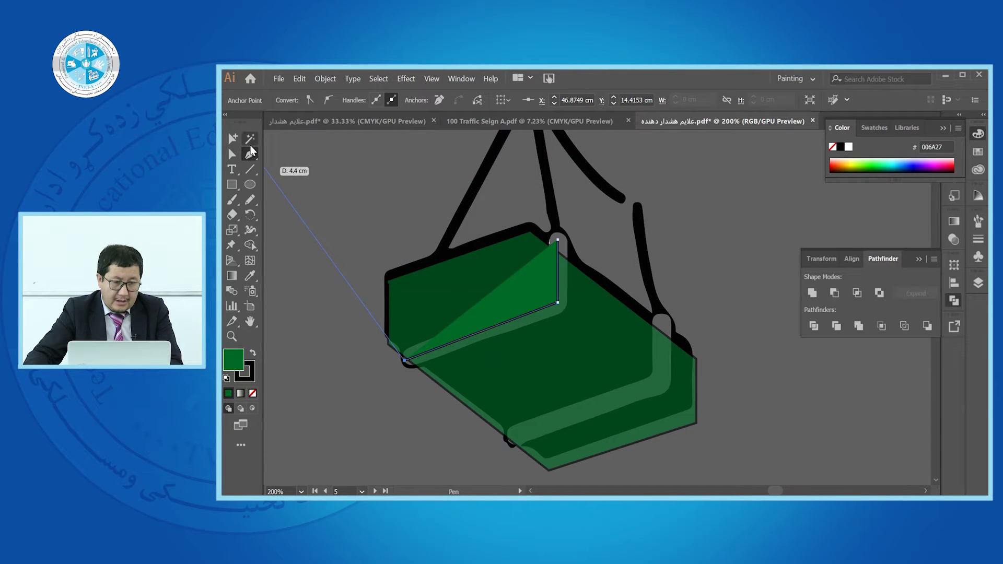
left_click(233, 155)
left_click(288, 135)
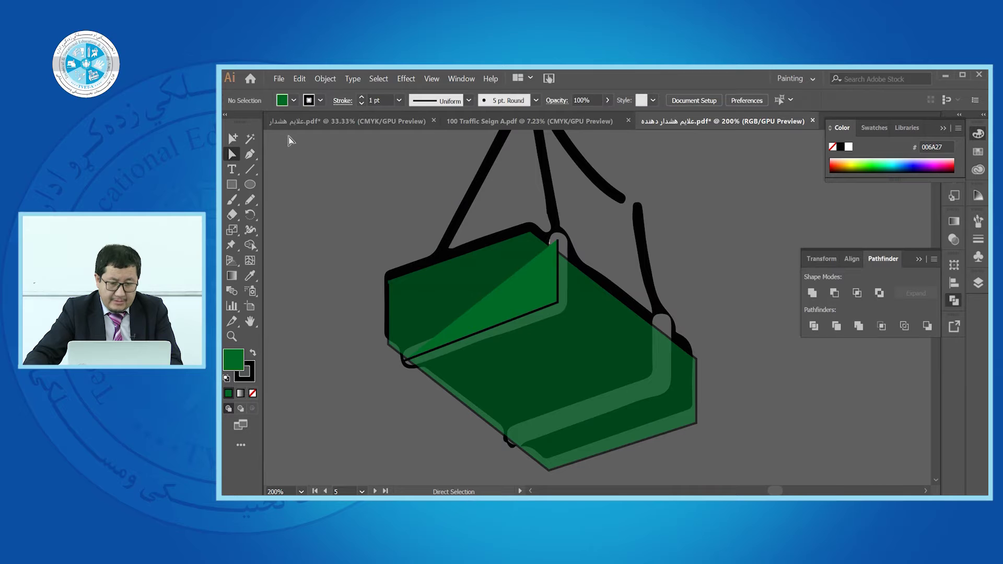
- Remove the fill from the upper strap's path, keeping its black stroke, and deselect it
left_click(509, 328)
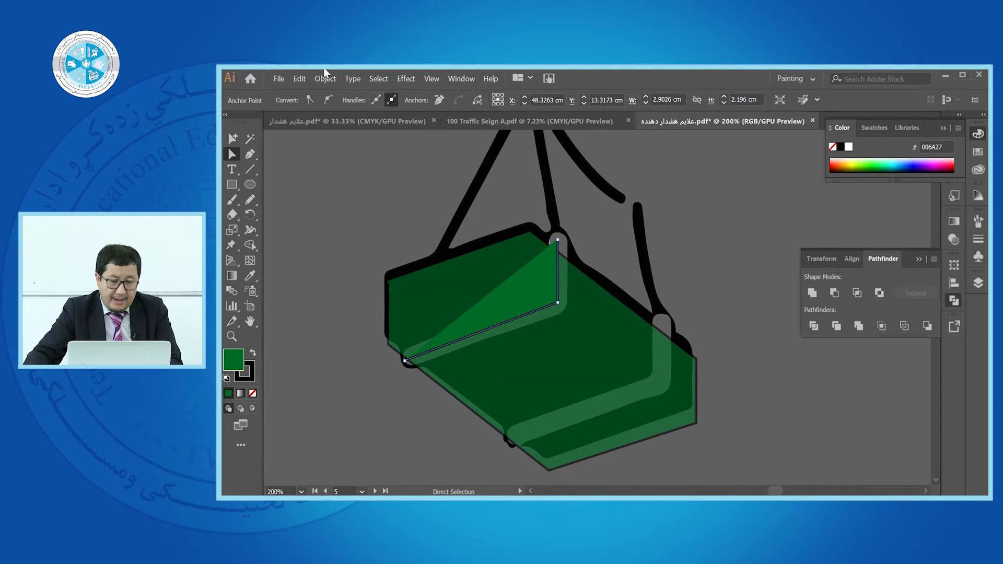
left_click(253, 395)
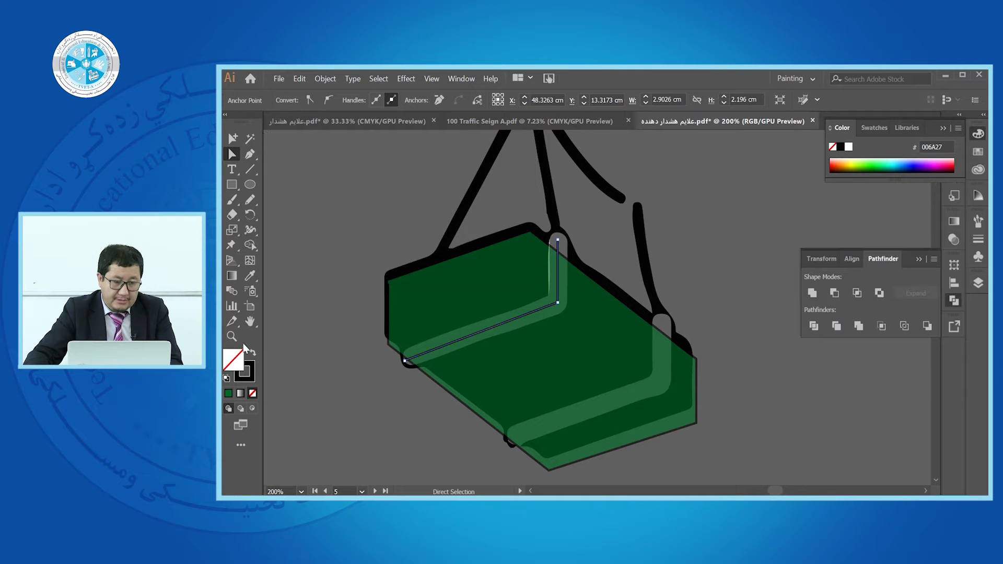
left_click(253, 373)
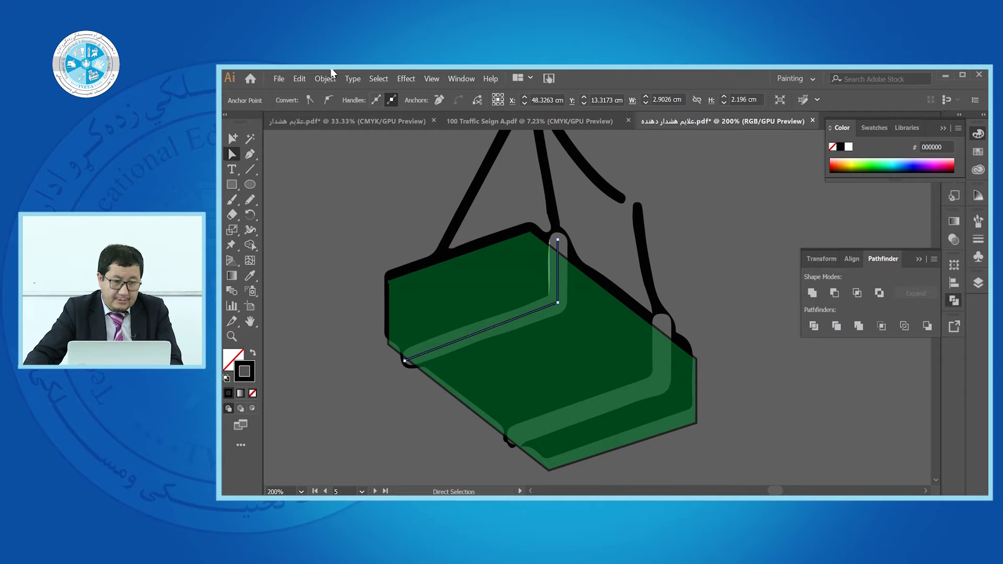
left_click(481, 334)
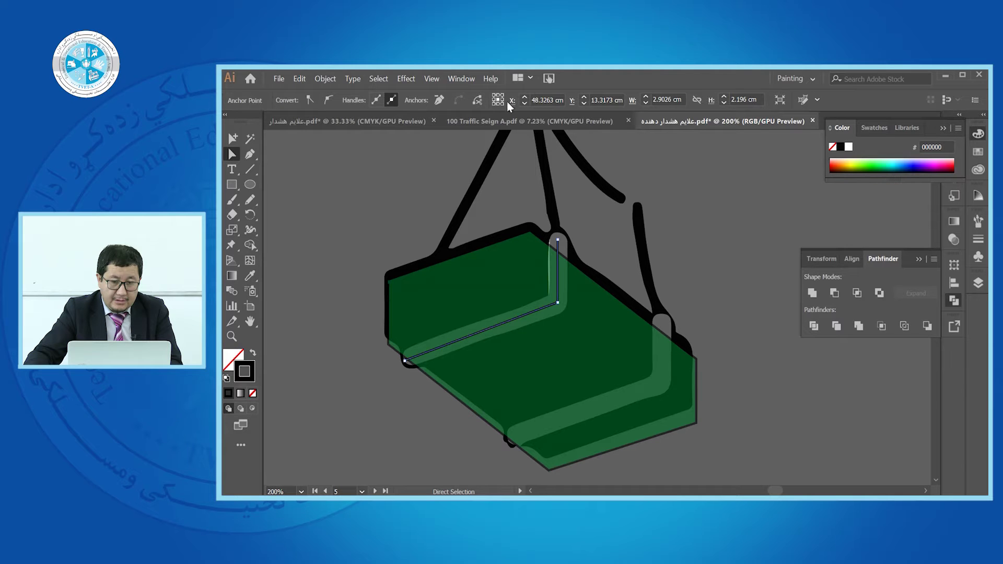
left_click(251, 156)
left_click(389, 142)
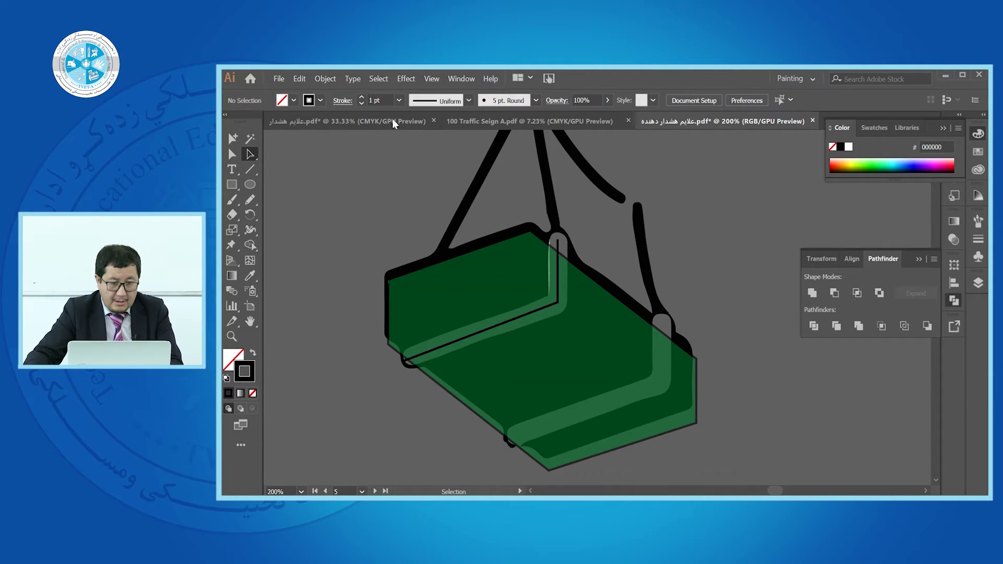
- Set the upper strap path's stroke weight to 9 pt
left_click(489, 340)
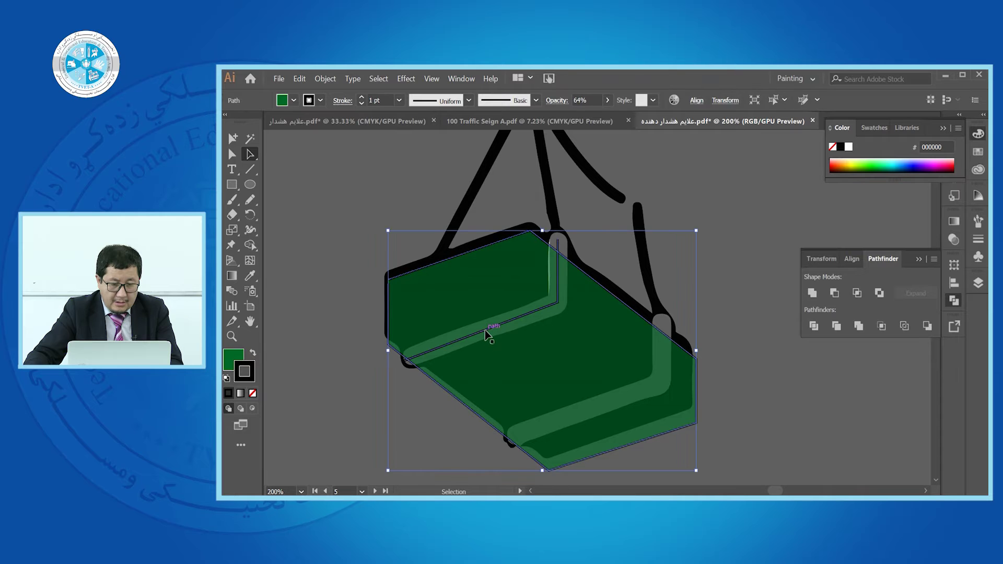
left_click(486, 334)
left_click(361, 98)
left_click(362, 98)
left_click(362, 98)
left_click(362, 98)
left_click(362, 98)
left_click(361, 98)
left_click(361, 97)
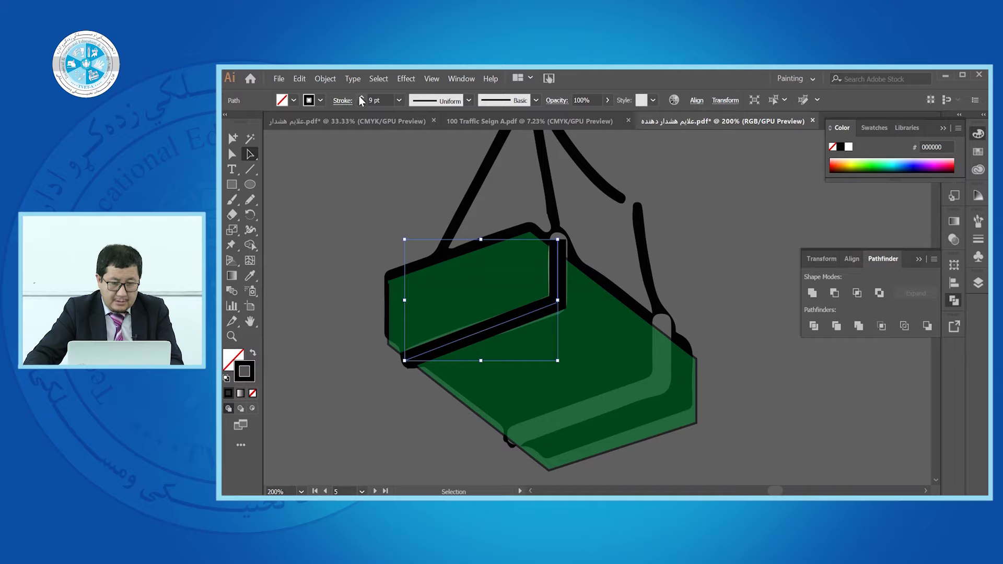
- Reposition the end anchor at the slanted arm's outer end of the upper strap path to match the original strap's end
left_click(233, 155)
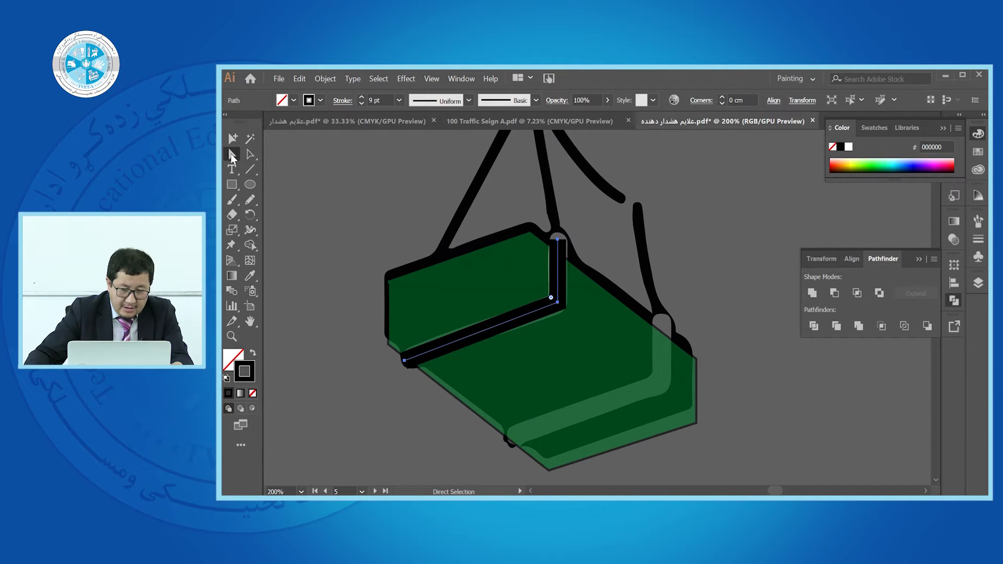
left_click_drag(401, 358, 405, 360)
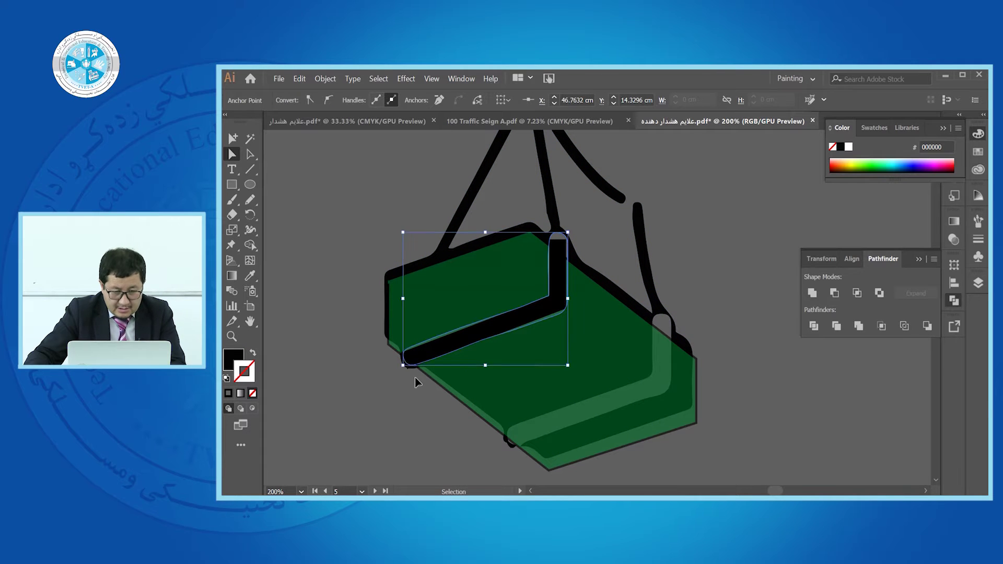
scroll(412, 370, "up", 3)
left_click(390, 349)
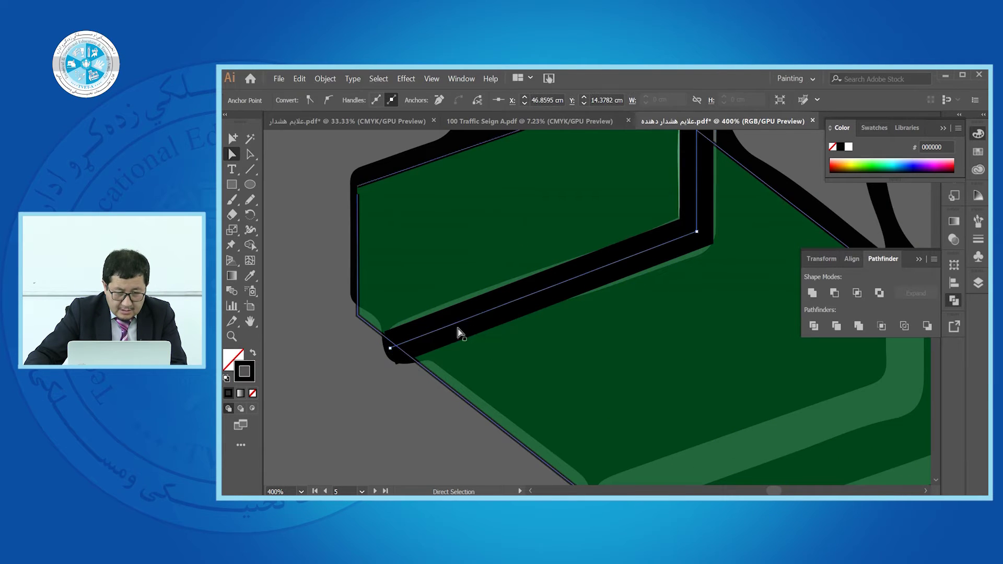
left_click(390, 349)
left_click_drag(389, 350, 384, 345)
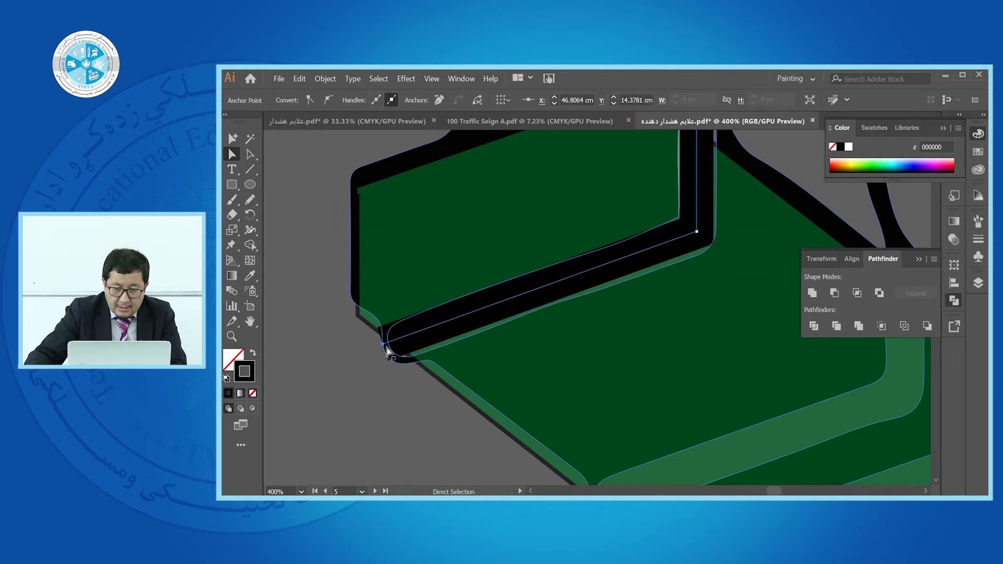
scroll(388, 351, "down", 3)
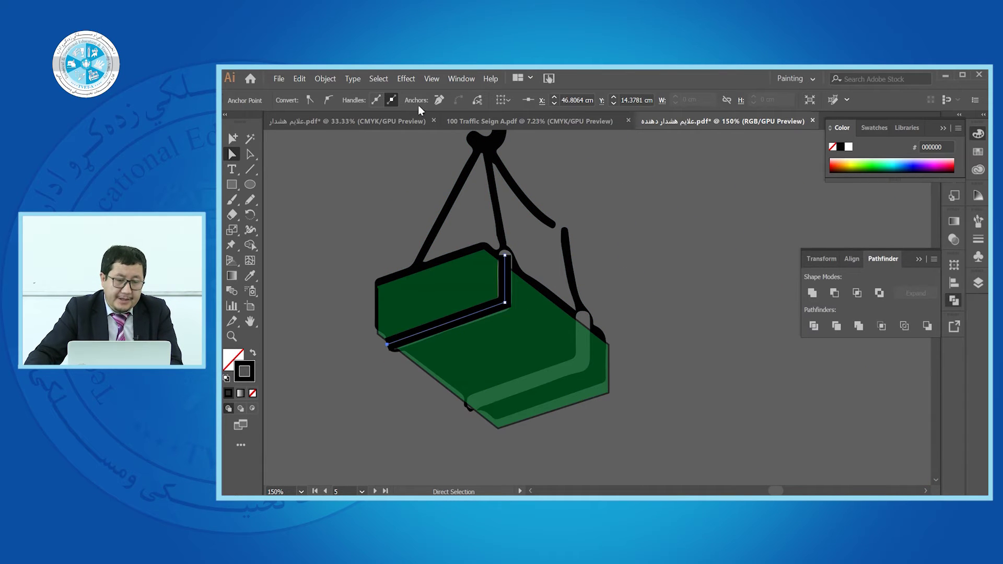
- Expand the upper strap path's fill and stroke into a shape
left_click(300, 79)
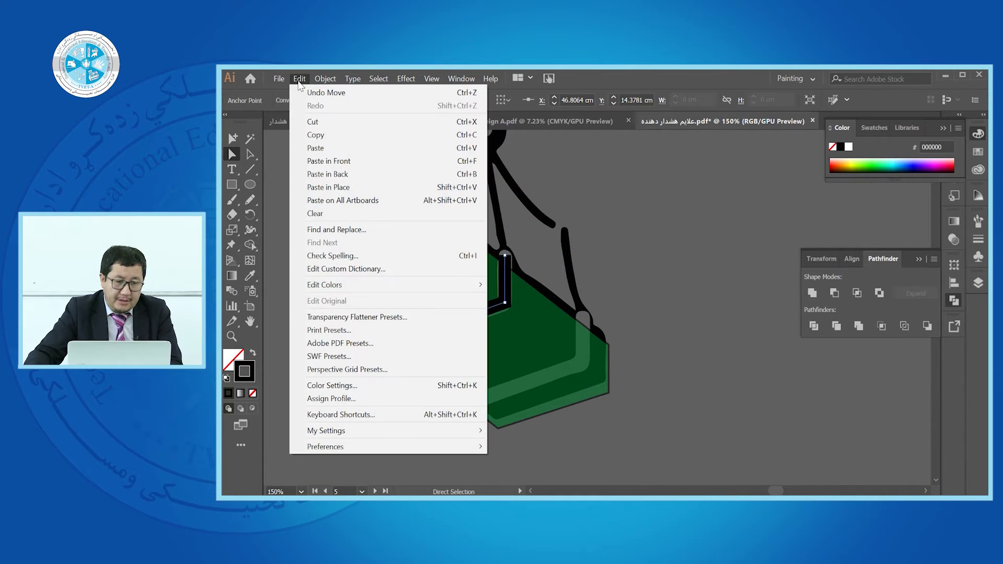
mouse_move(321, 84)
left_click(361, 187)
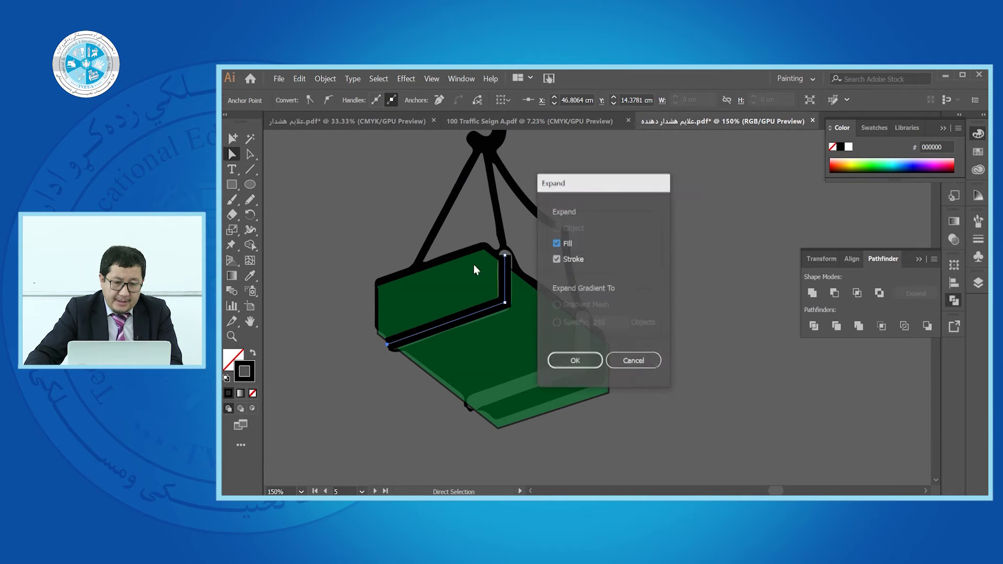
left_click(573, 361)
- Round all corners of the expanded upper strap to 0.16 cm
scroll(502, 255, "up", 2)
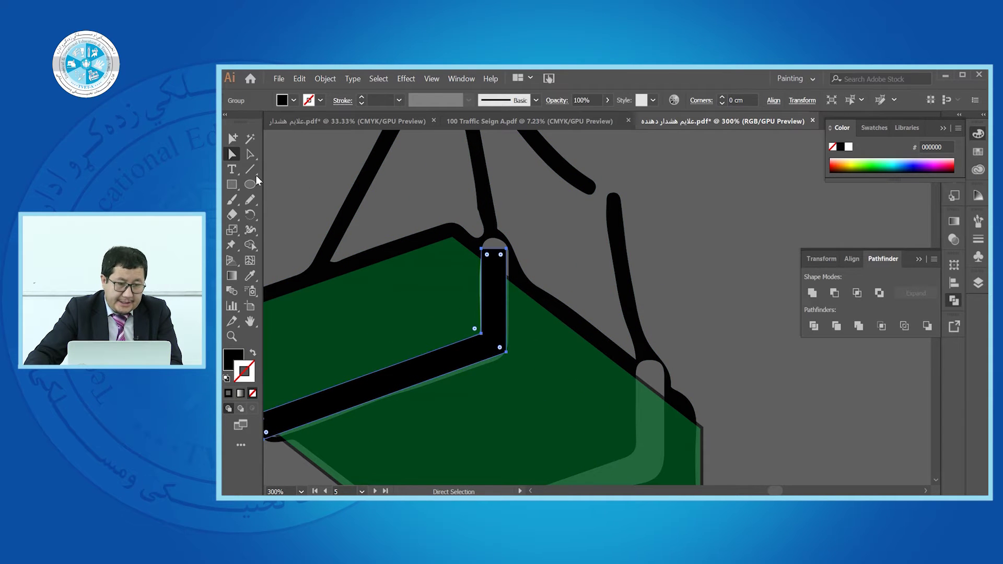
left_click(233, 139)
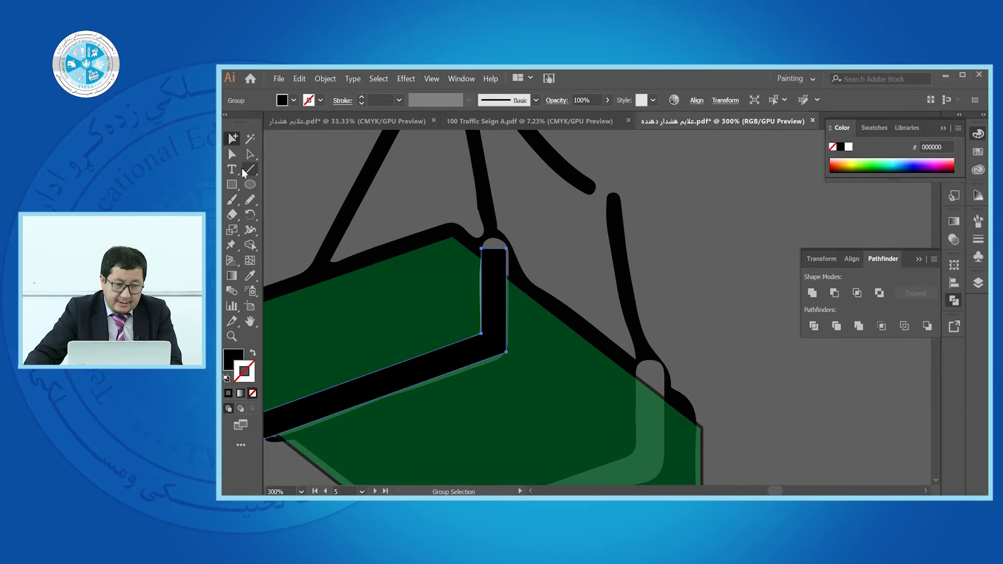
left_click(233, 156)
left_click_drag(488, 257, 497, 286)
scroll(540, 289, "down", 2)
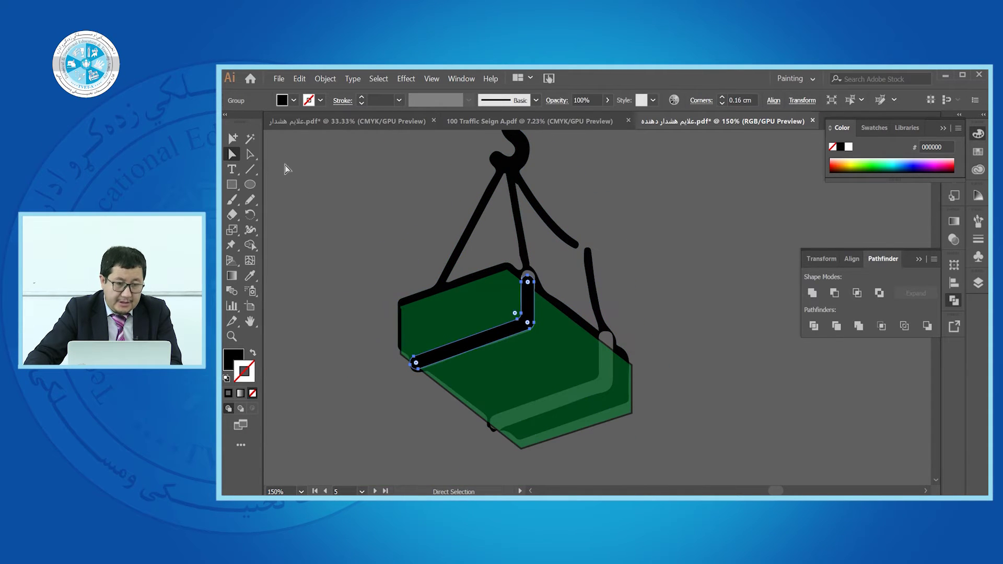
- Duplicate the rounded strap and place the copy over the container's lower strap
left_click(278, 160)
left_click_drag(478, 349, 549, 405)
key("ctrl+minus")
key("ctrl+minus")
key("ctrl+minus")
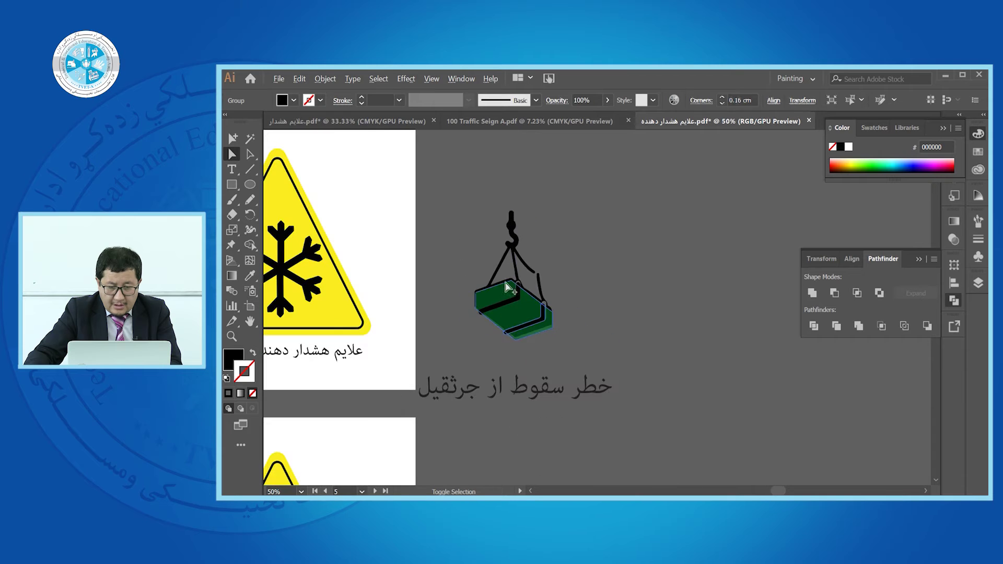
- Move the original black crane drawing clear of the green container and its traced straps
left_click_drag(513, 253, 623, 234)
key("ctrl+z")
left_click(249, 155)
left_click(602, 201)
left_click_drag(518, 240, 666, 209)
- Give the upper strap a white FFFFFF fill and a 1 pt black stroke
key("ctrl+plus")
key("ctrl+plus")
key("ctrl+plus")
key("ctrl+minus")
key("ctrl+minus")
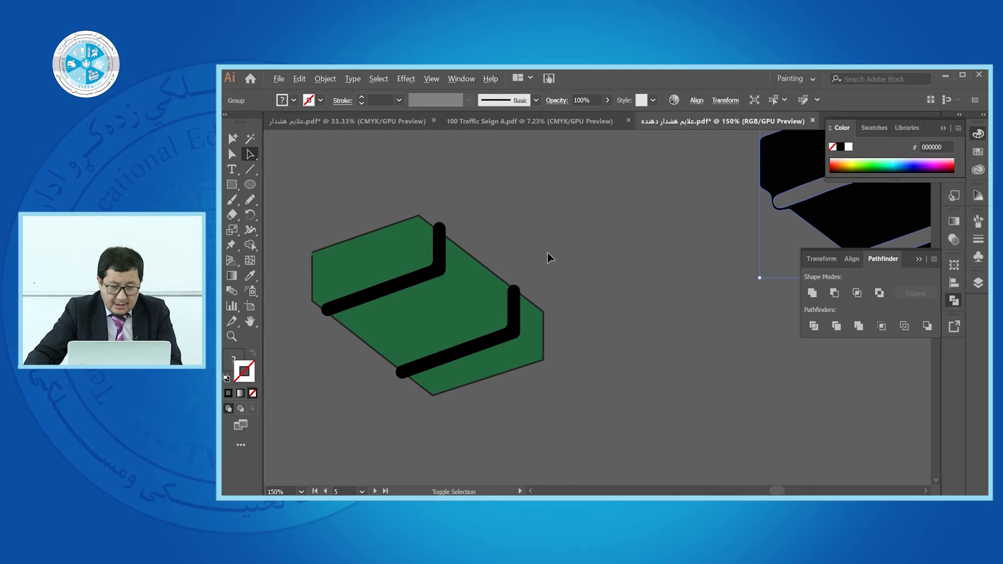
scroll(490, 252, "up", 2)
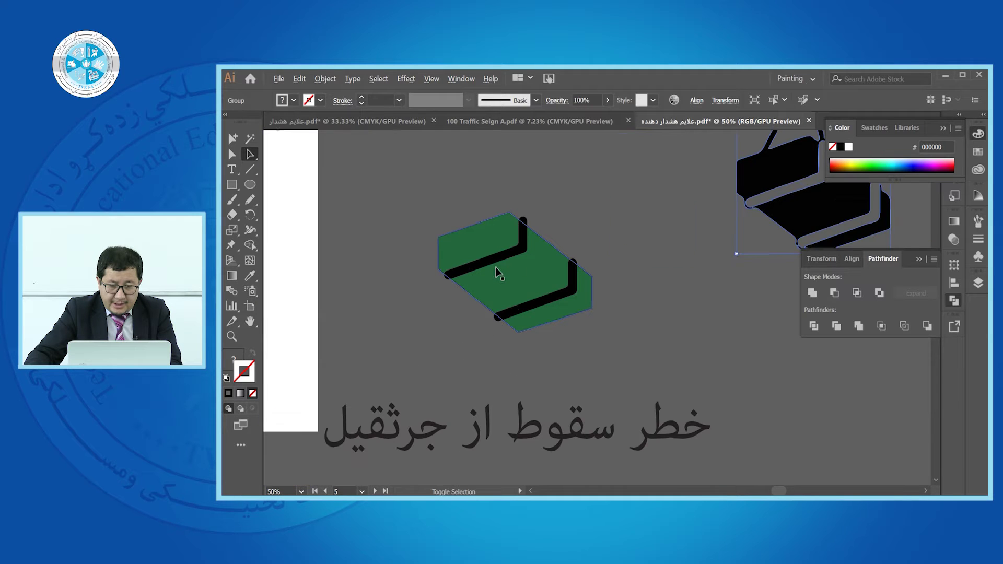
scroll(418, 220, "down", 1)
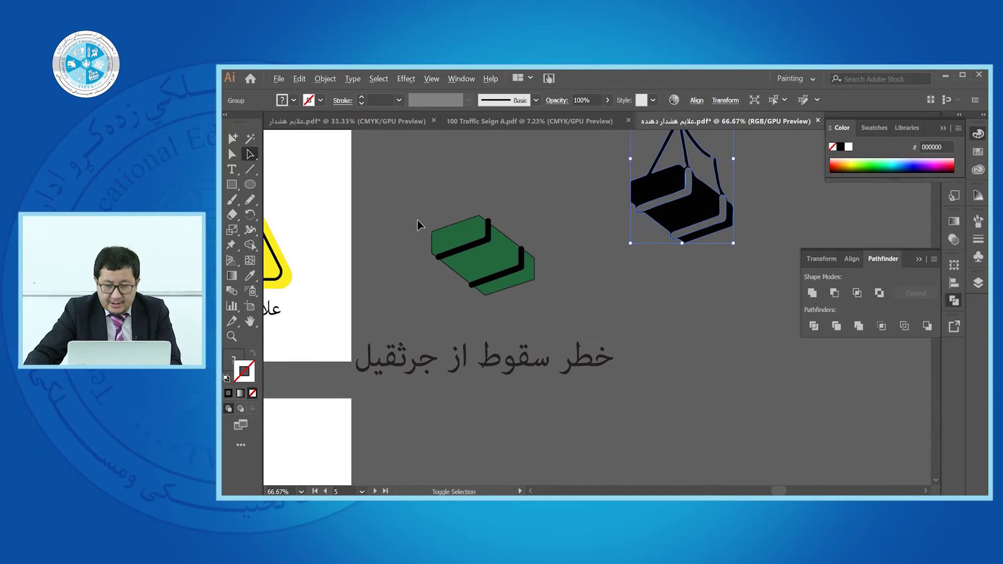
left_click(487, 241)
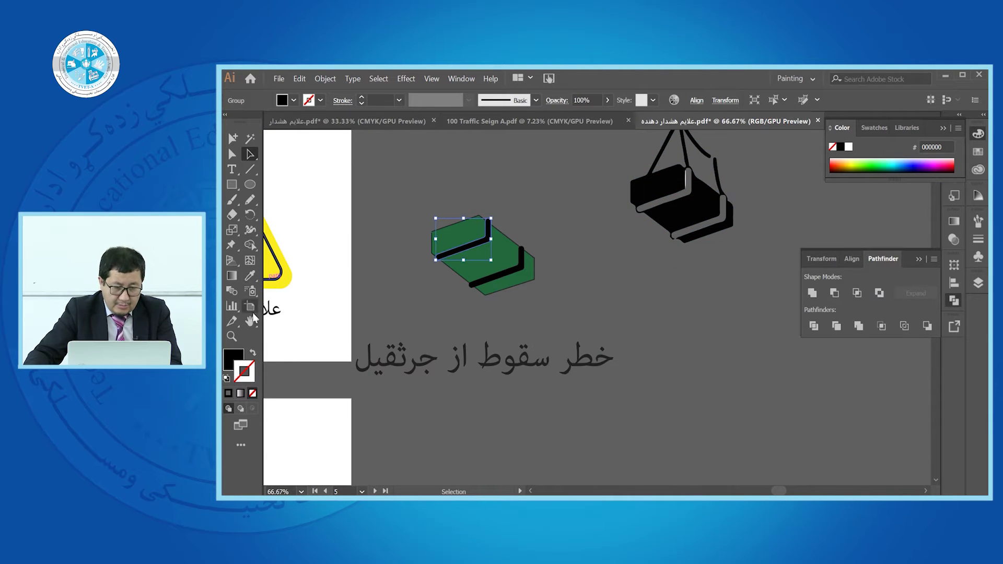
left_click(253, 355)
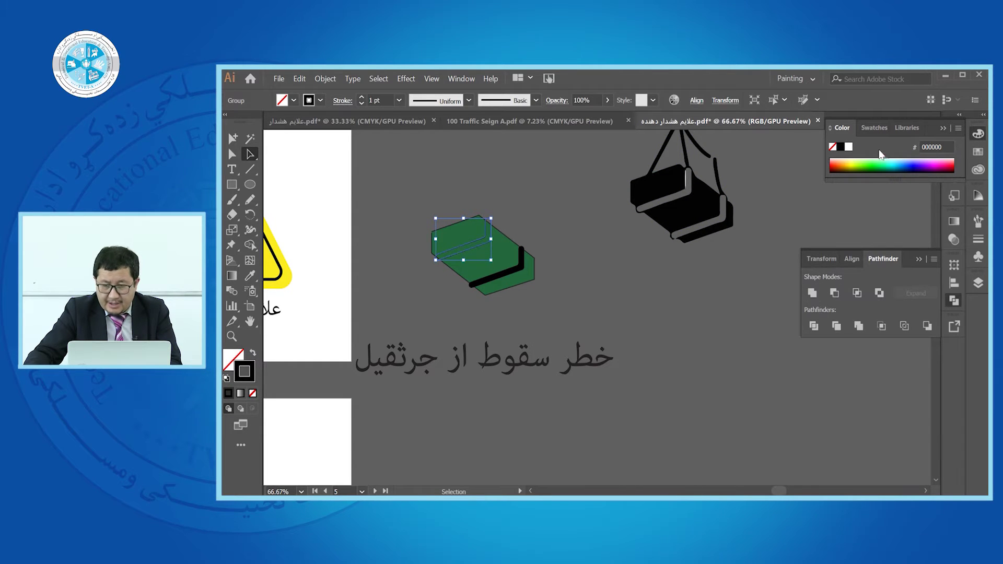
left_click(848, 147)
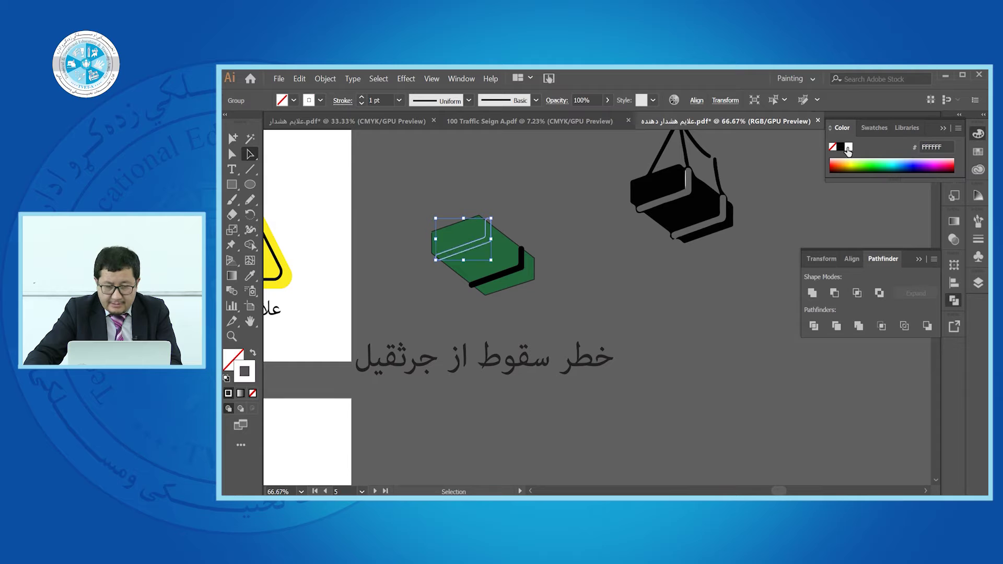
left_click(253, 355)
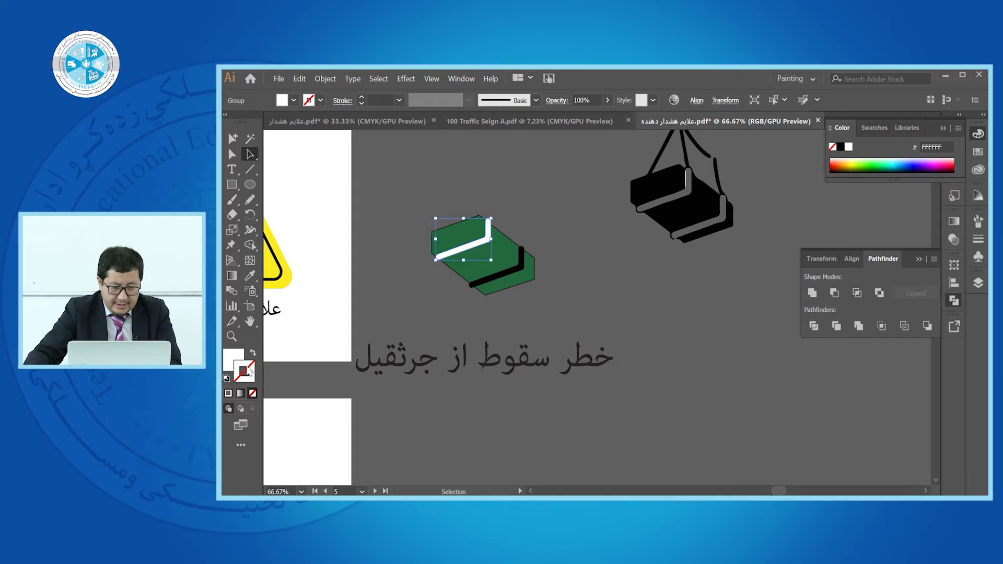
left_click(839, 148)
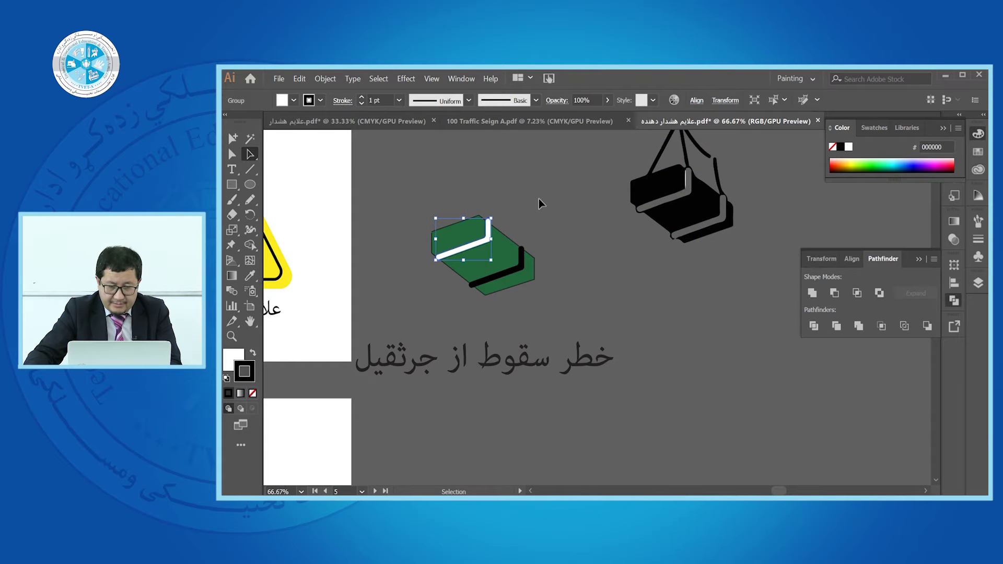
- Copy the upper strap's white fill and black stroke onto the lower strap with the Eyedropper, and deselect it
scroll(518, 273, "up", 2)
left_click(521, 276)
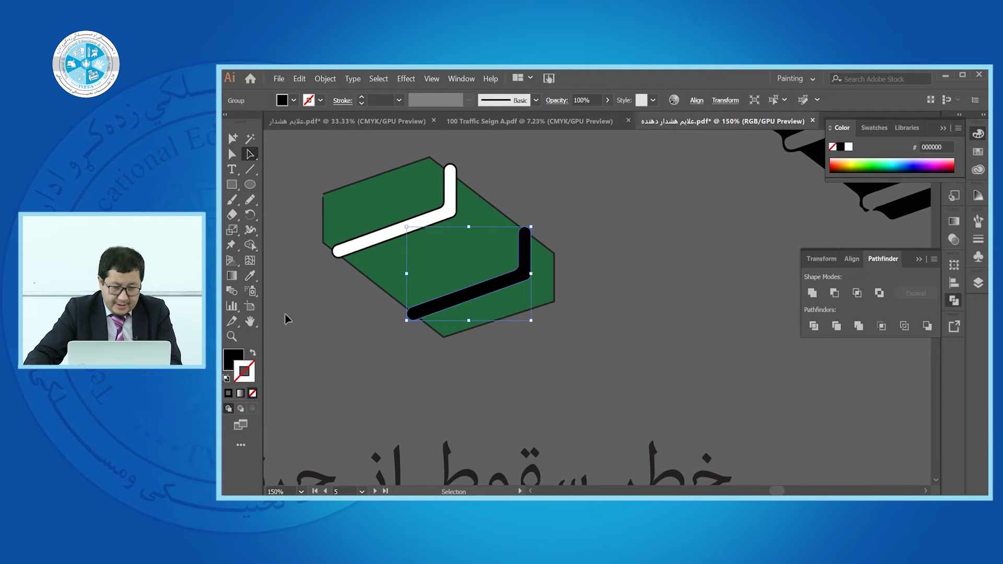
left_click(250, 276)
left_click(453, 207)
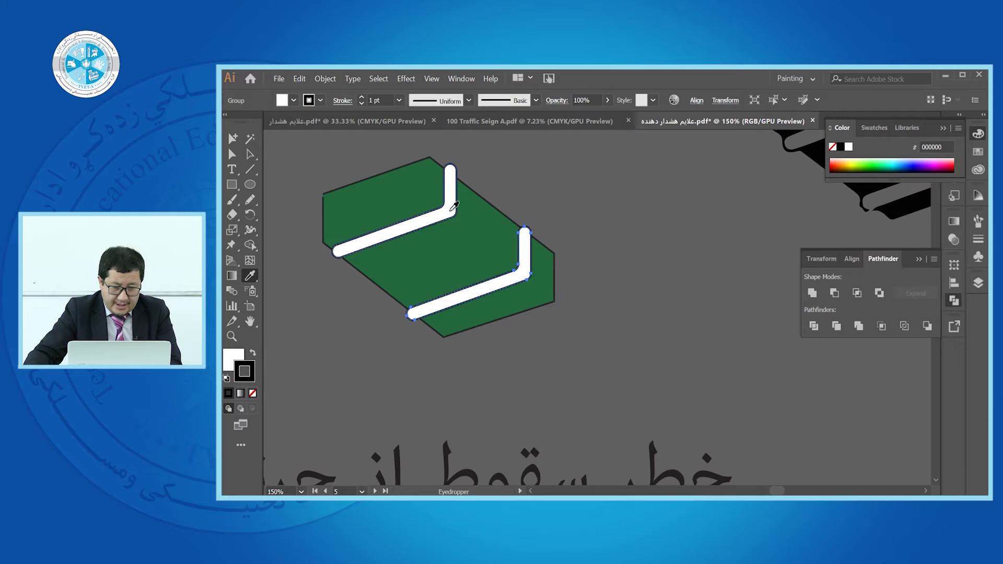
scroll(267, 172, "down", 3)
left_click(250, 155)
left_click(521, 231)
- Expand the green container together with both straps and split the overlapping shapes with Pathfinder Divide
scroll(377, 170, "up", 3)
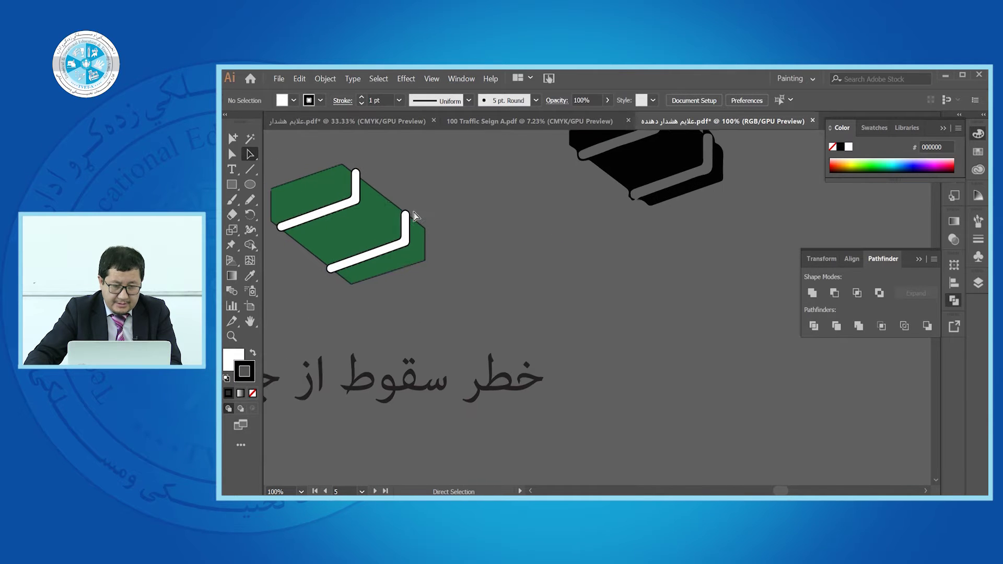
scroll(414, 219, "down", 3)
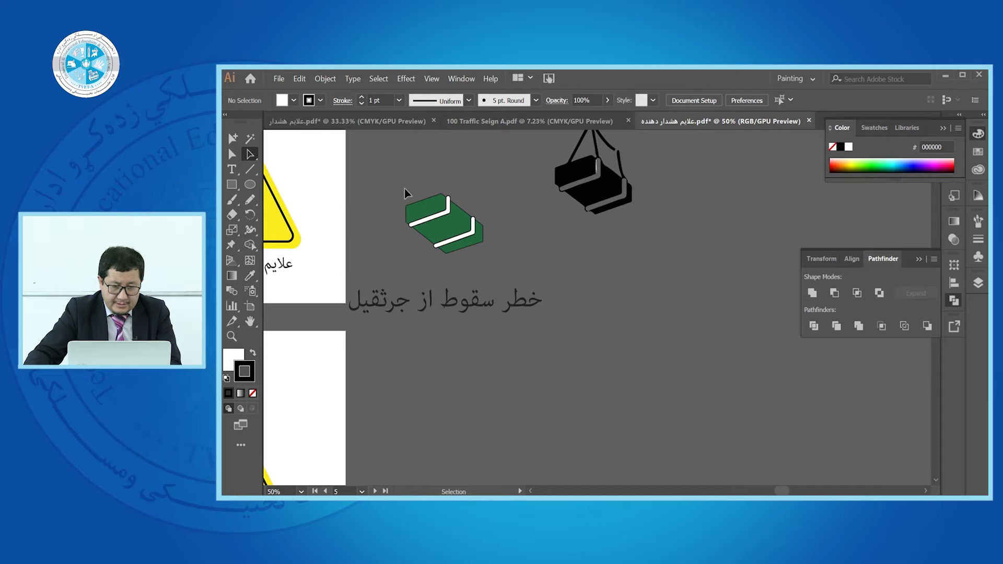
key("ctrl+z")
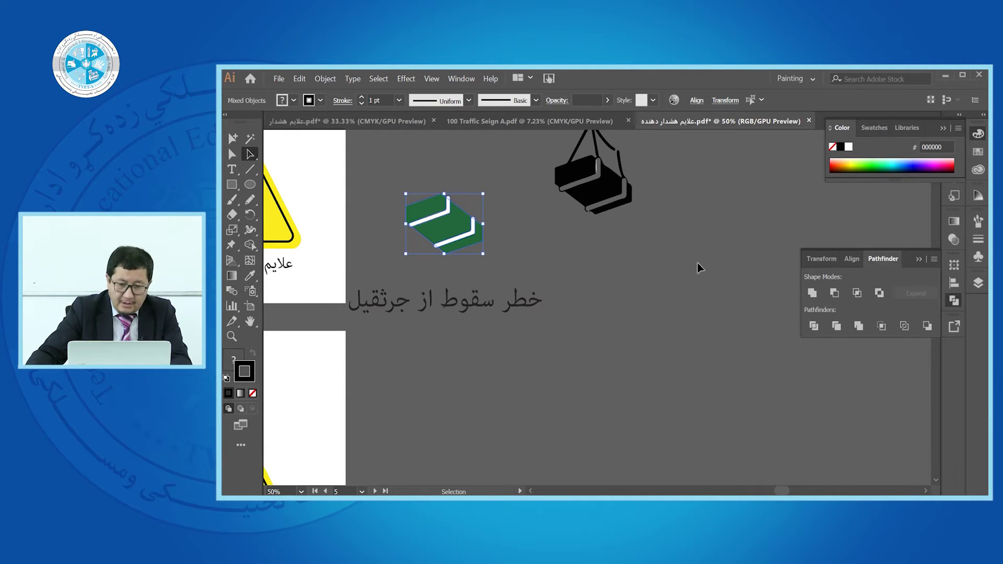
left_click(326, 78)
left_click(376, 186)
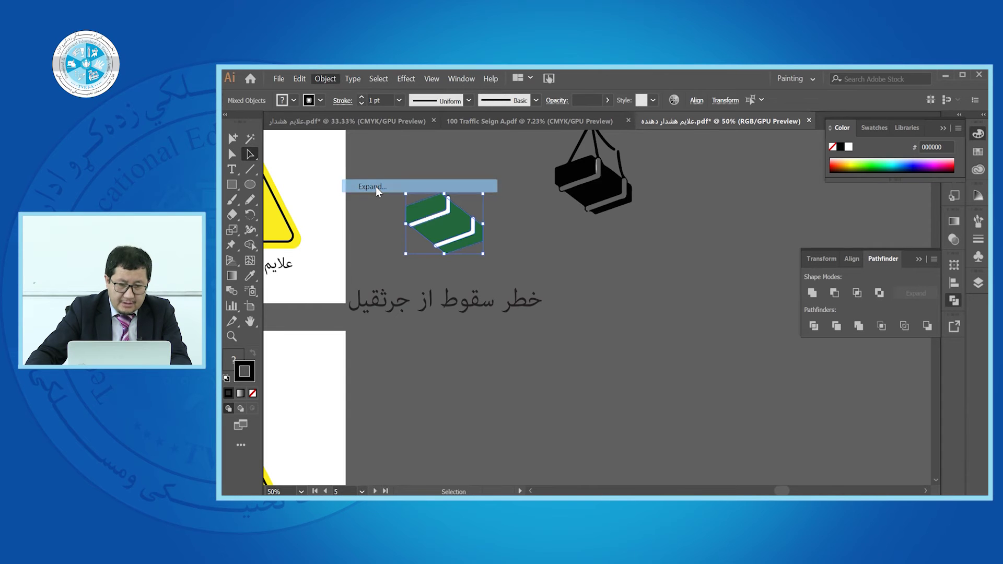
left_click(573, 360)
left_click(814, 326)
- Ungroup the divided pieces and pull the lower strap's white piece out of the green container
right_click(463, 231)
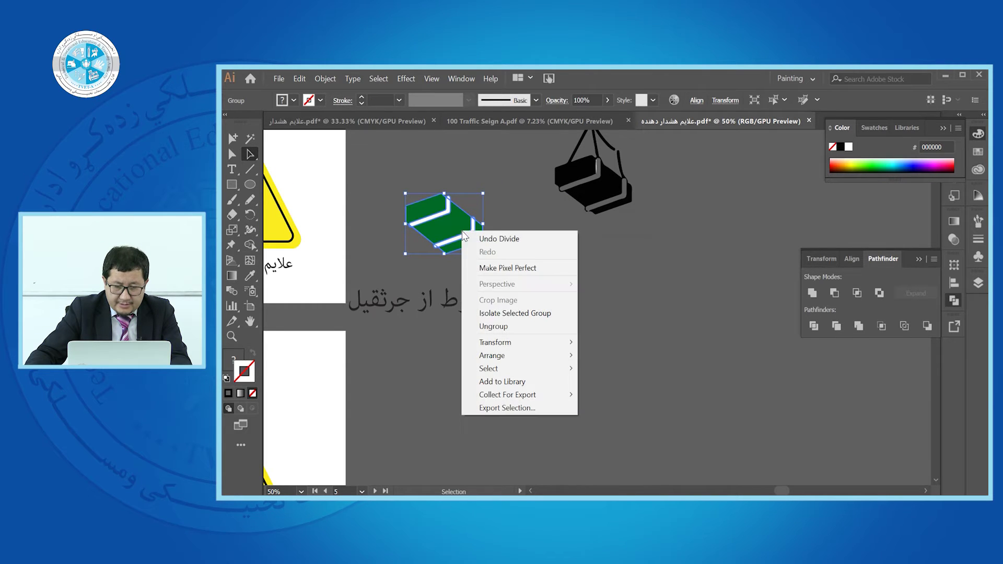
left_click(504, 325)
left_click(546, 280)
left_click_drag(464, 242, 563, 269)
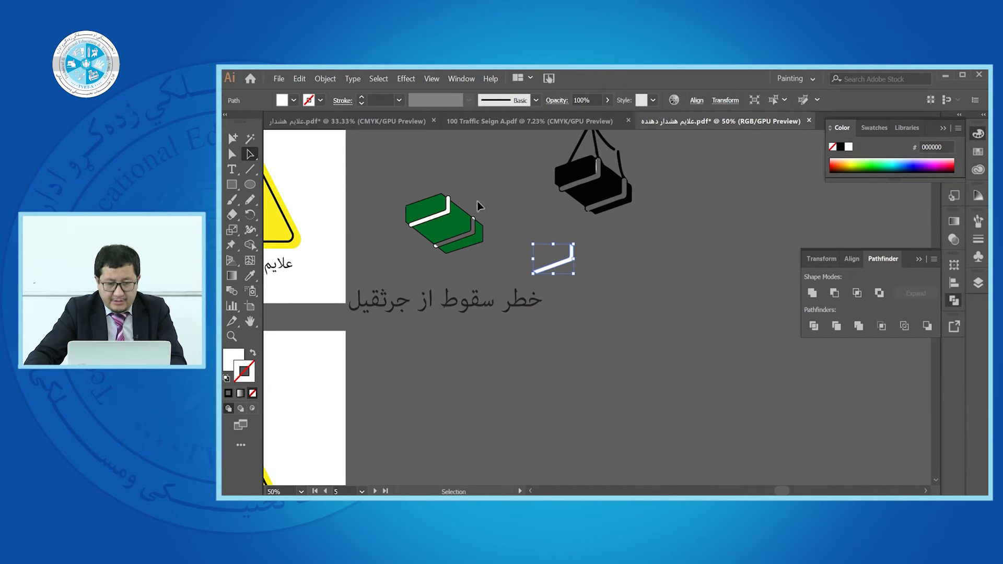
scroll(453, 209, "up", 2)
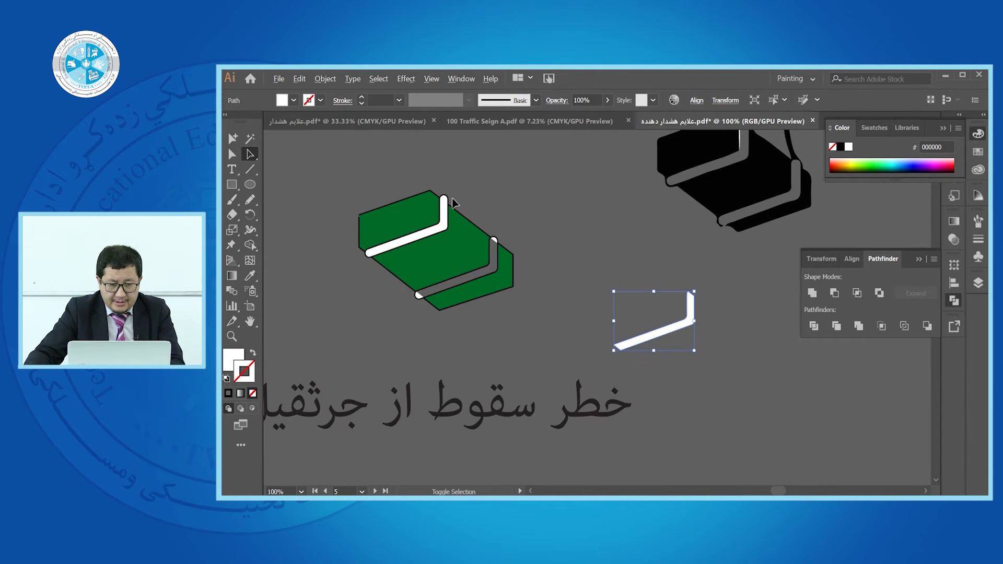
- Delete the remaining white pieces of the upper and lower straps, including their rounded ends, leaving open gaps in the green container
left_click(420, 296)
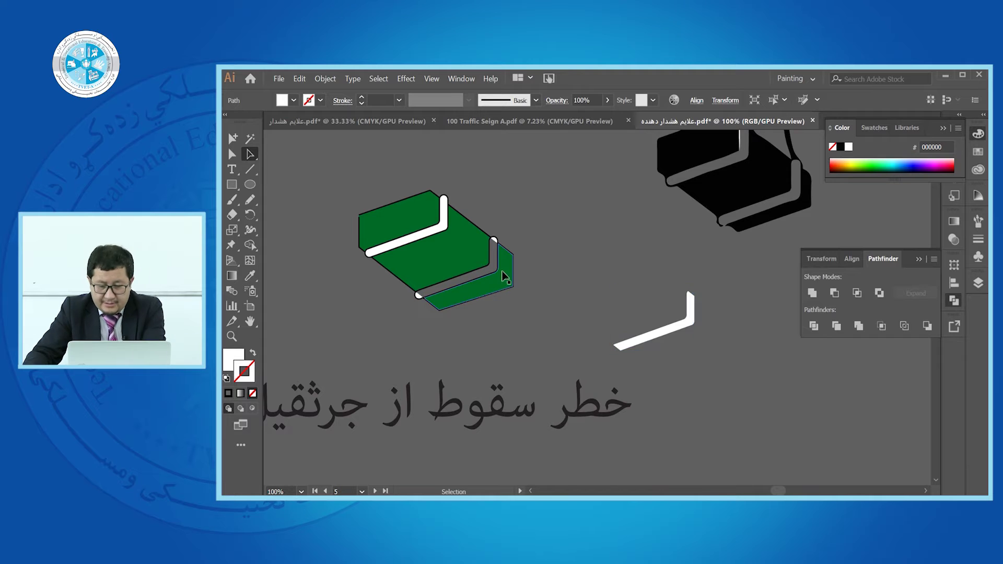
key("ctrl+shift+a")
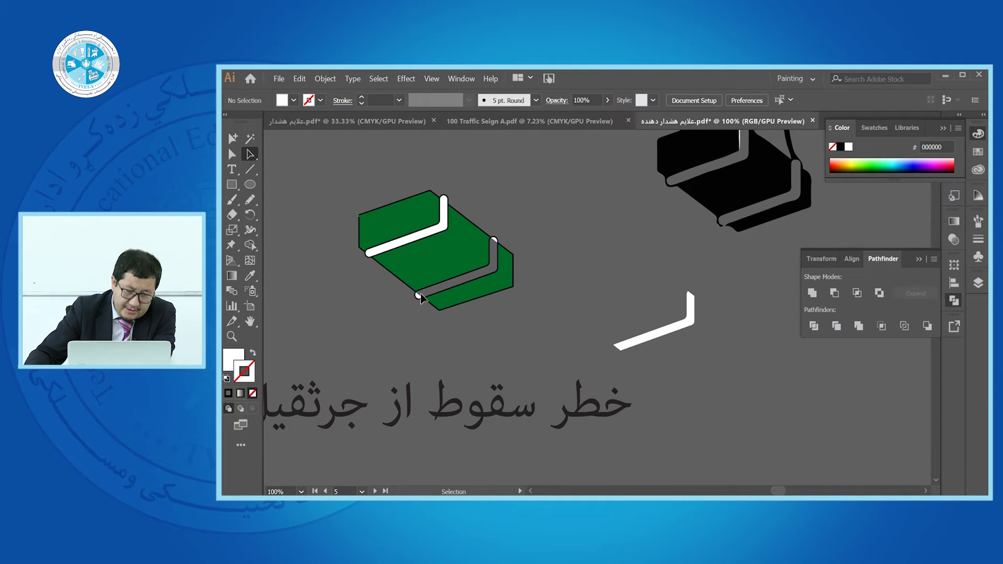
scroll(433, 317, "up", 1)
scroll(433, 317, "up", 2)
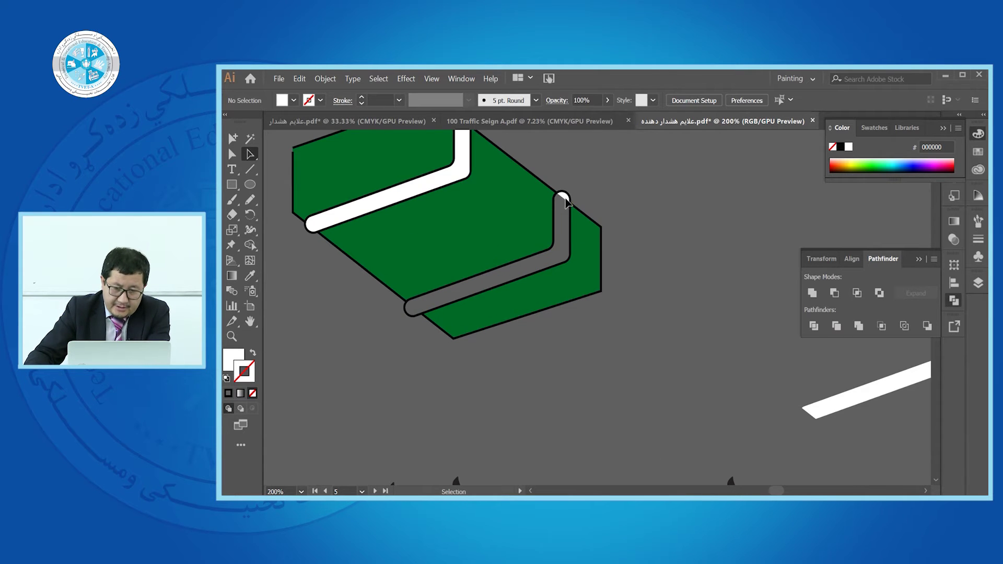
left_click(461, 152)
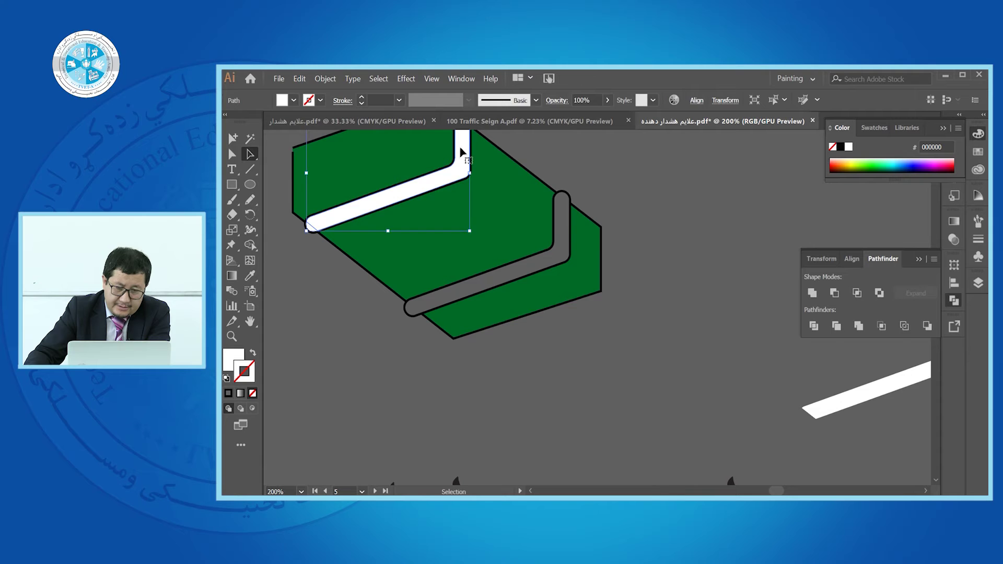
key("Delete")
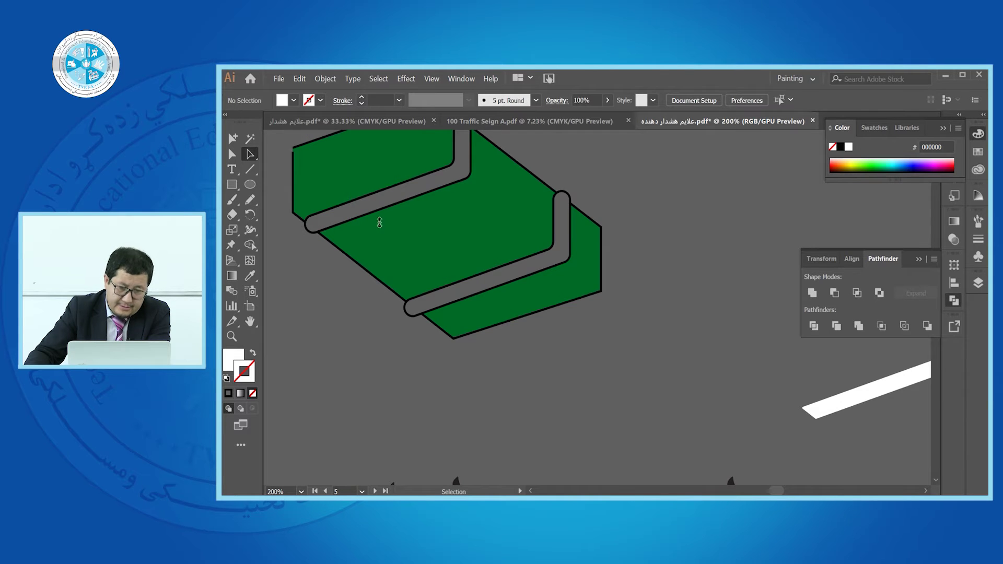
scroll(379, 222, "up", 5)
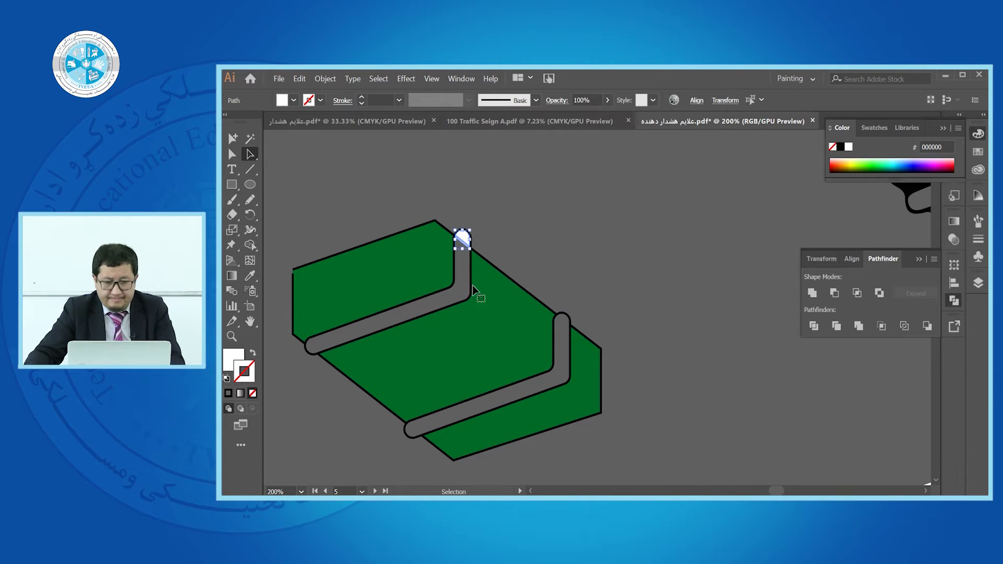
scroll(623, 319, "down", 5)
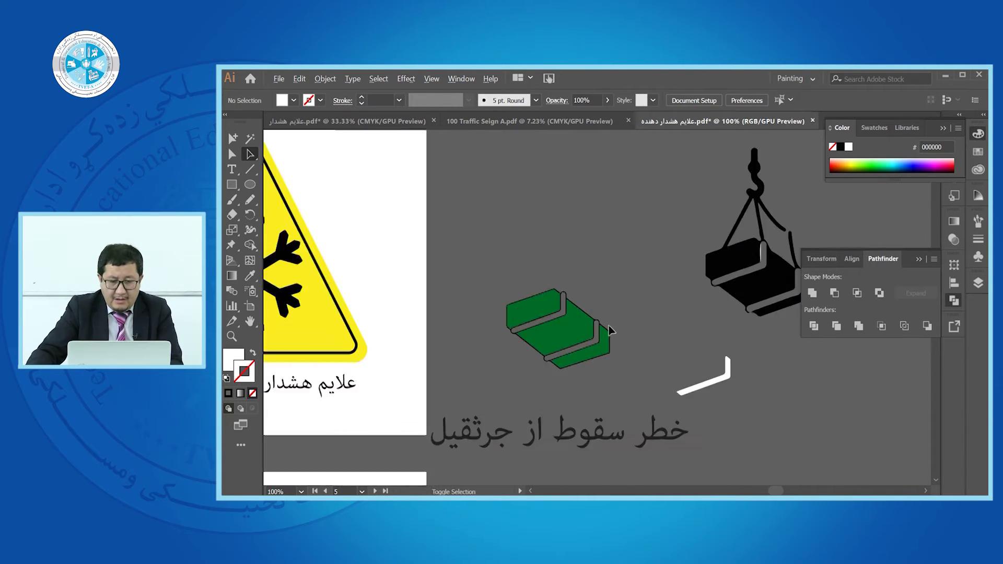
- Give all the green container pieces a black 000000 fill and a 1 pt black stroke, and deselect them
left_click(585, 324)
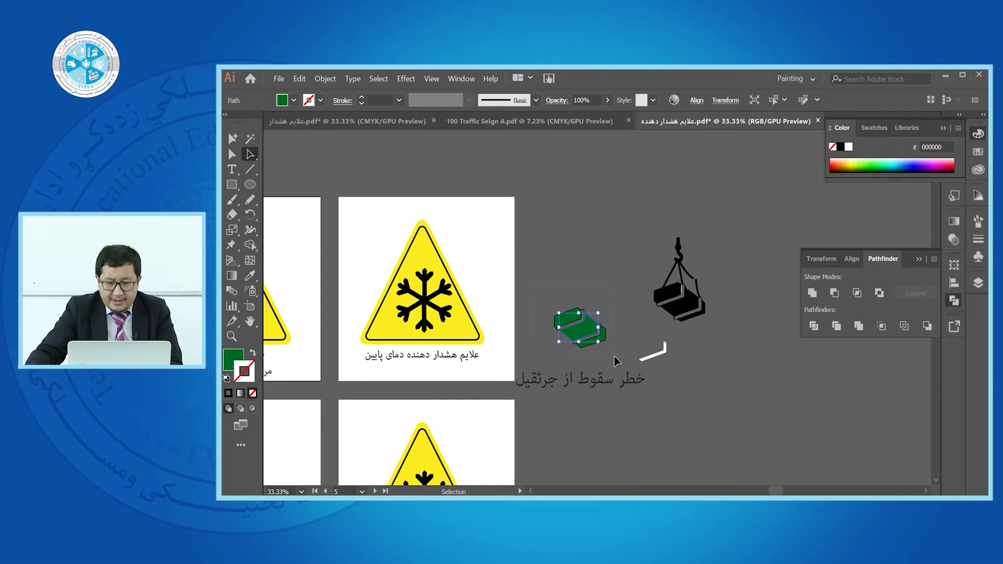
left_click_drag(615, 357, 549, 308)
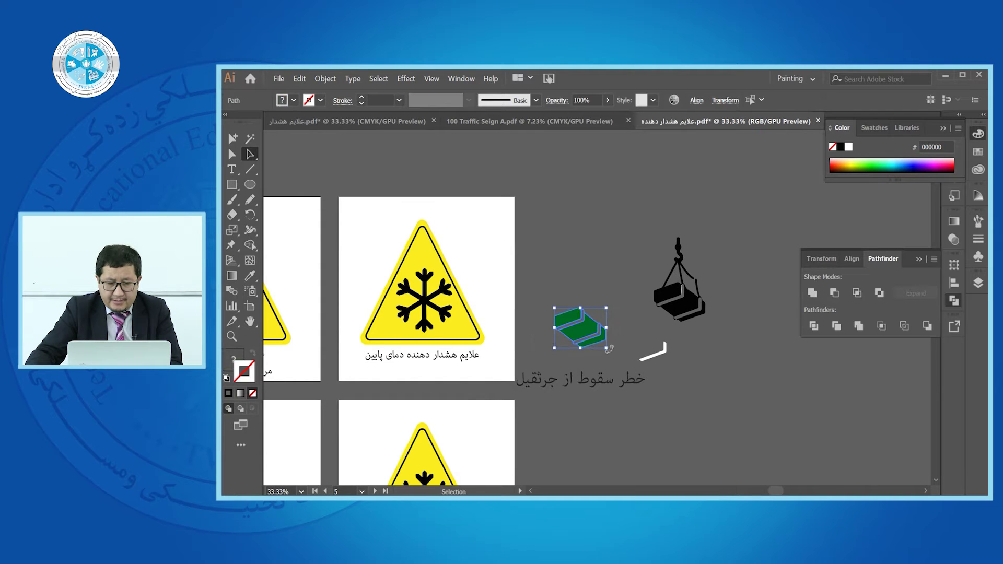
left_click(839, 148)
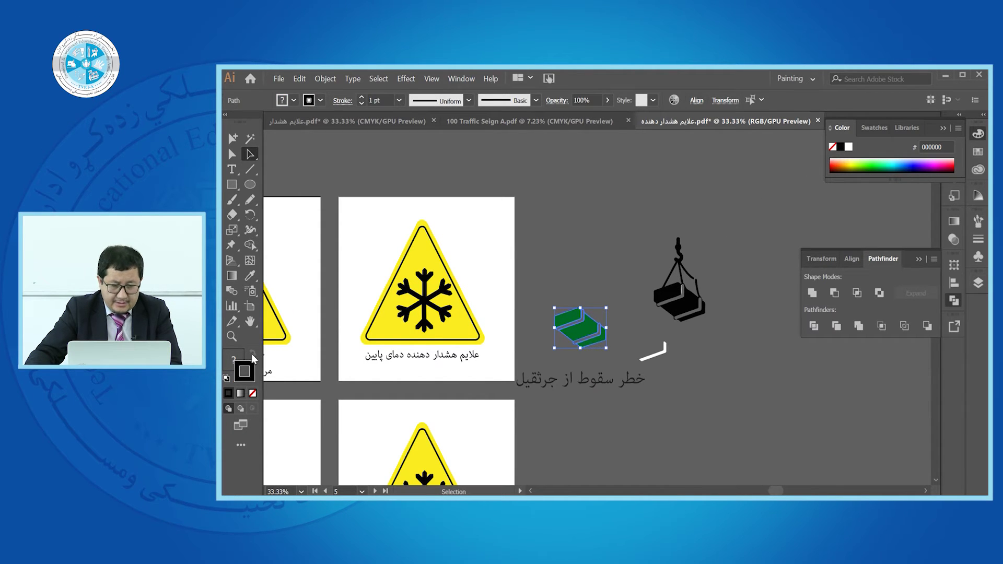
left_click(236, 357)
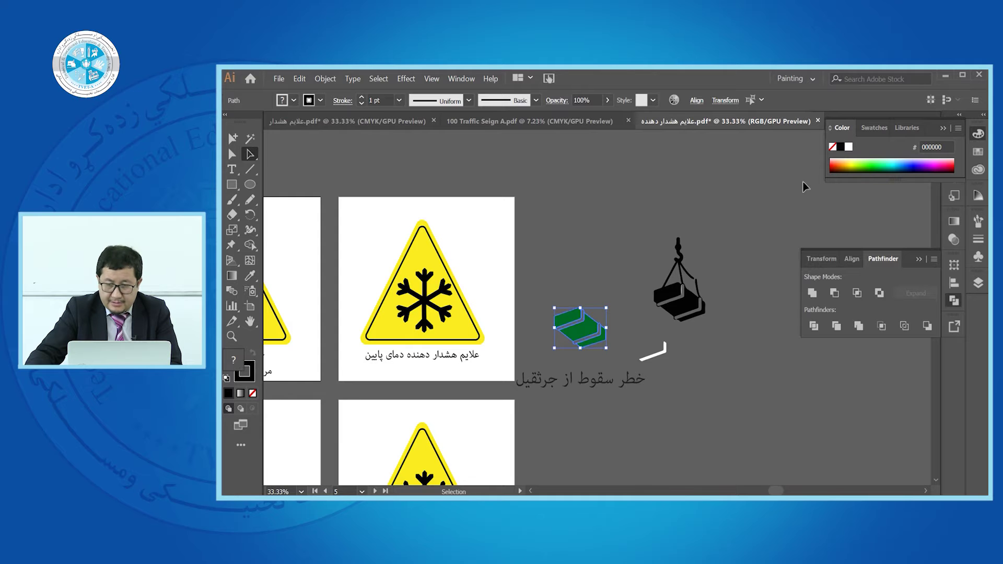
left_click(840, 147)
left_click(662, 197)
scroll(612, 331, "up", 2)
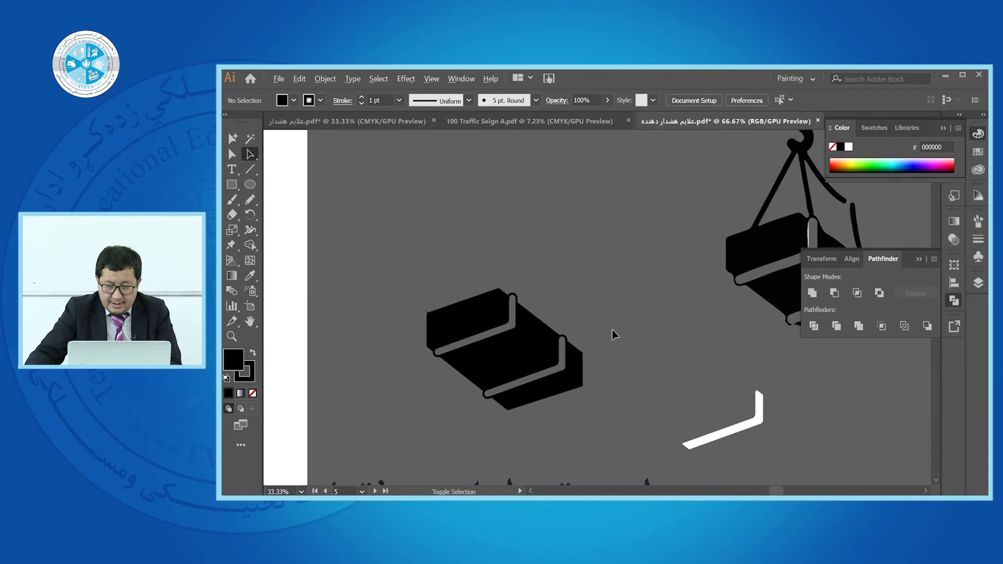
- Move the original crane-and-load symbol onto the redrawn black container so that the two containers line up
scroll(580, 337, "down", 2)
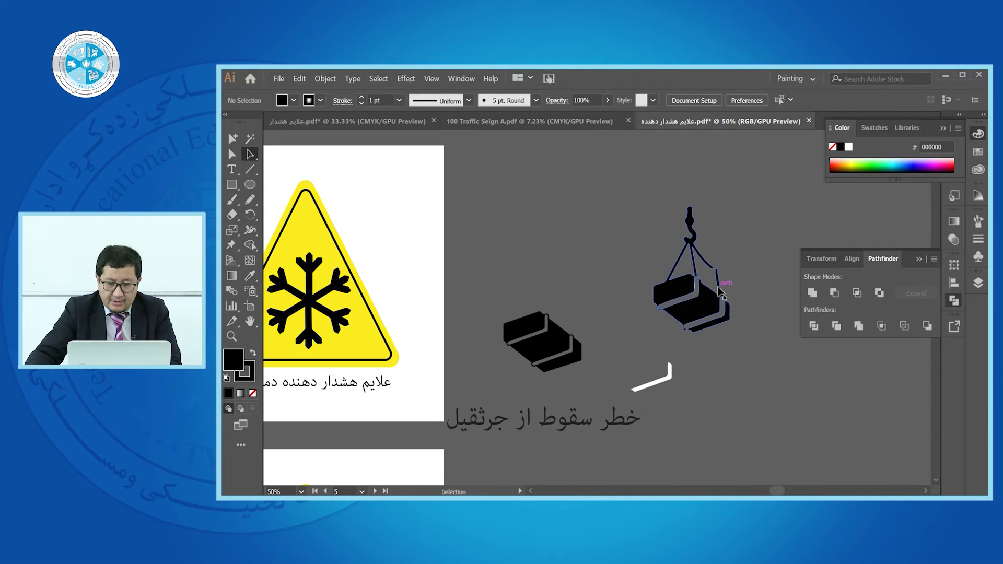
left_click_drag(682, 293, 530, 329)
key("ctrl+equal")
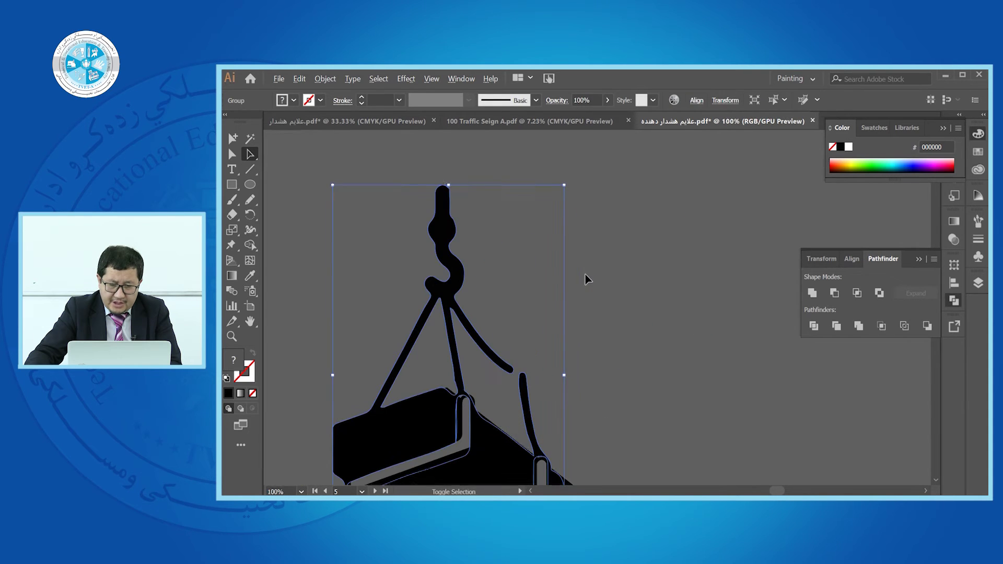
left_click(252, 169)
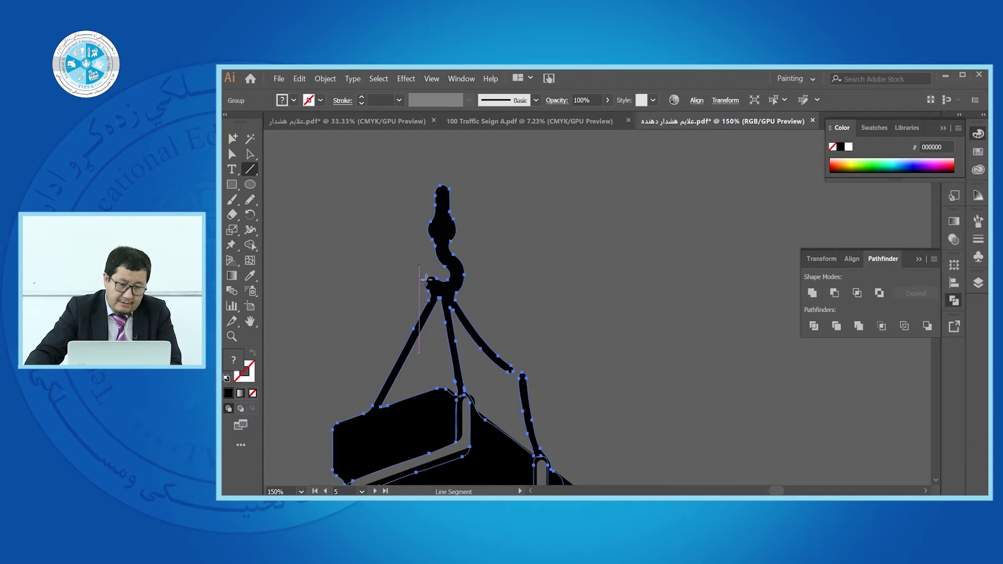
left_click_drag(437, 295, 434, 296)
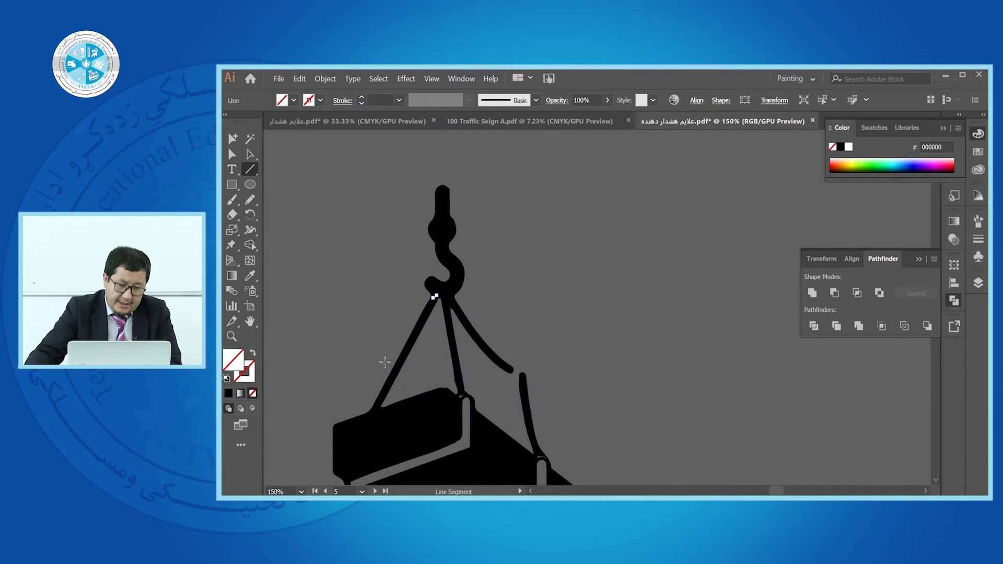
left_click(372, 419)
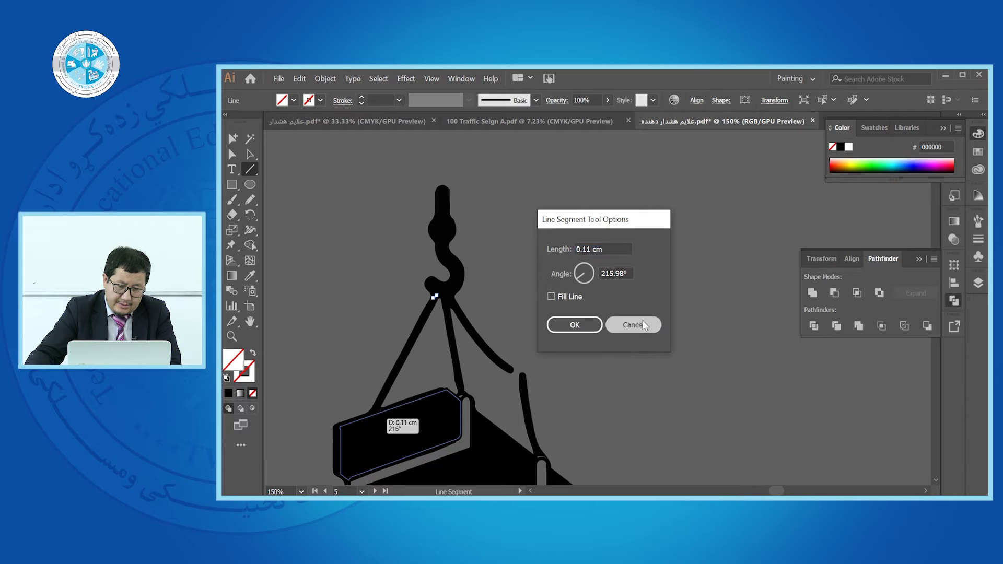
left_click(639, 325)
key("ctrl+a")
- Trace the left and middle ropes with separate straight Pen paths from the hook down to the container
left_click(250, 155)
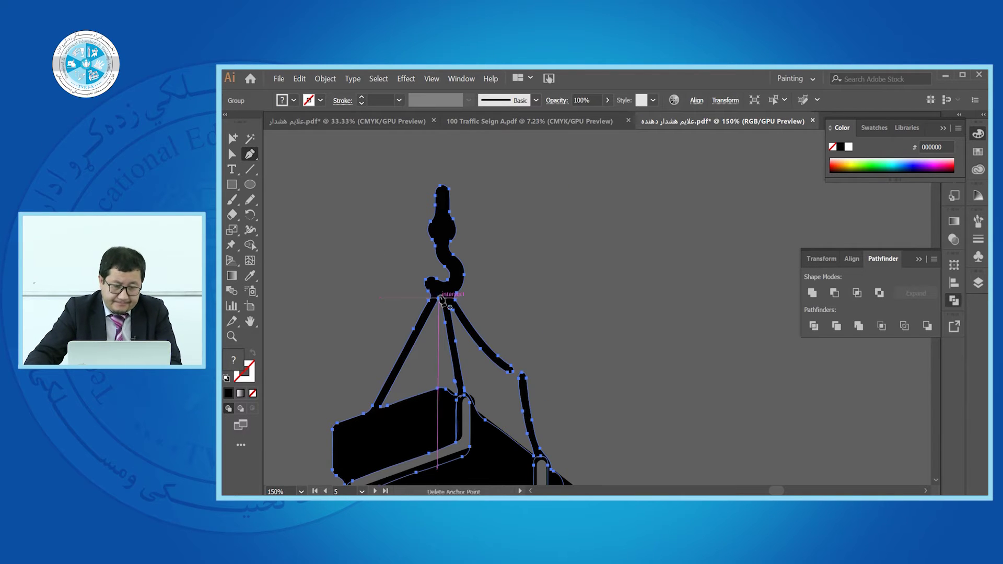
left_click(436, 290)
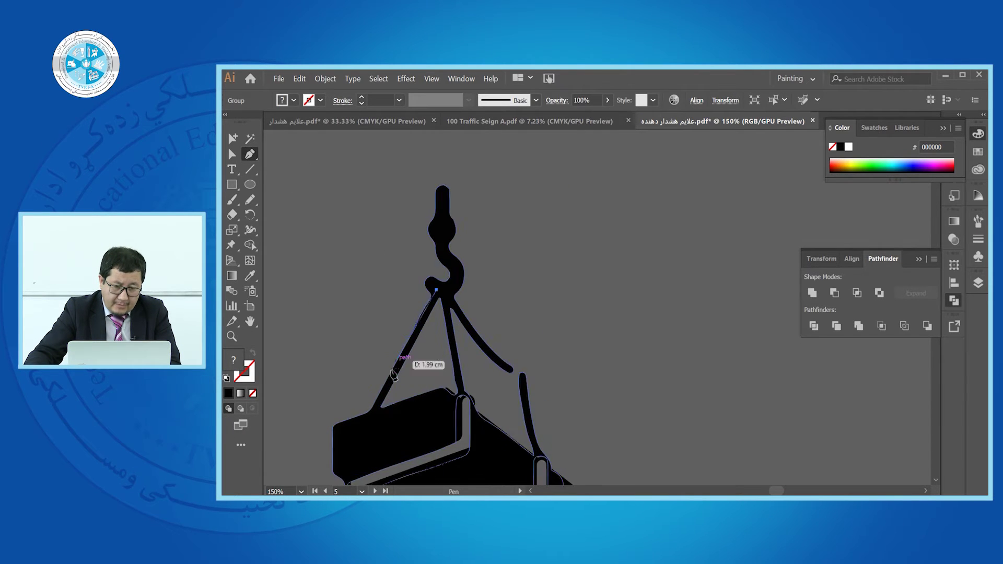
left_click(368, 421)
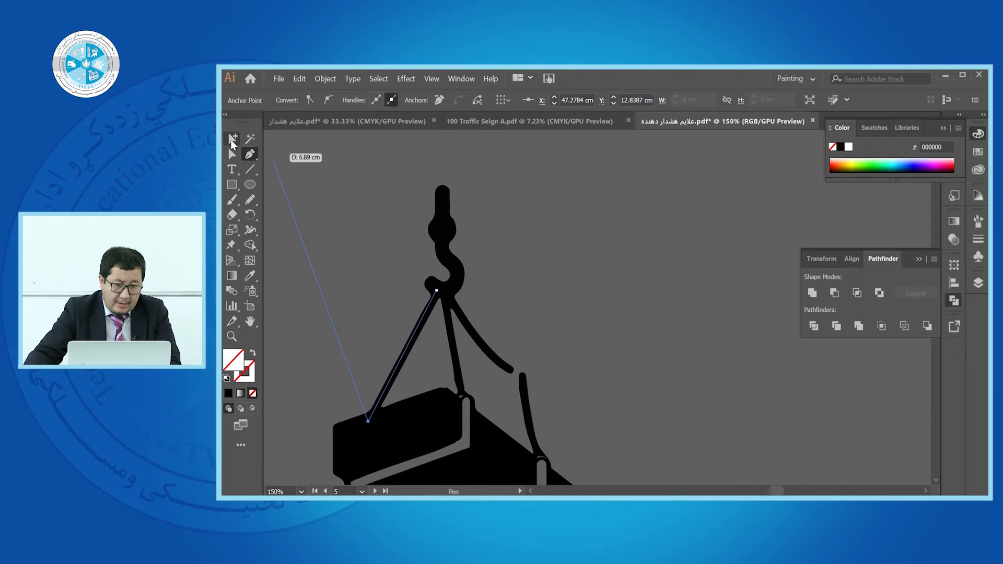
left_click(251, 154)
left_click(445, 302)
left_click(440, 291)
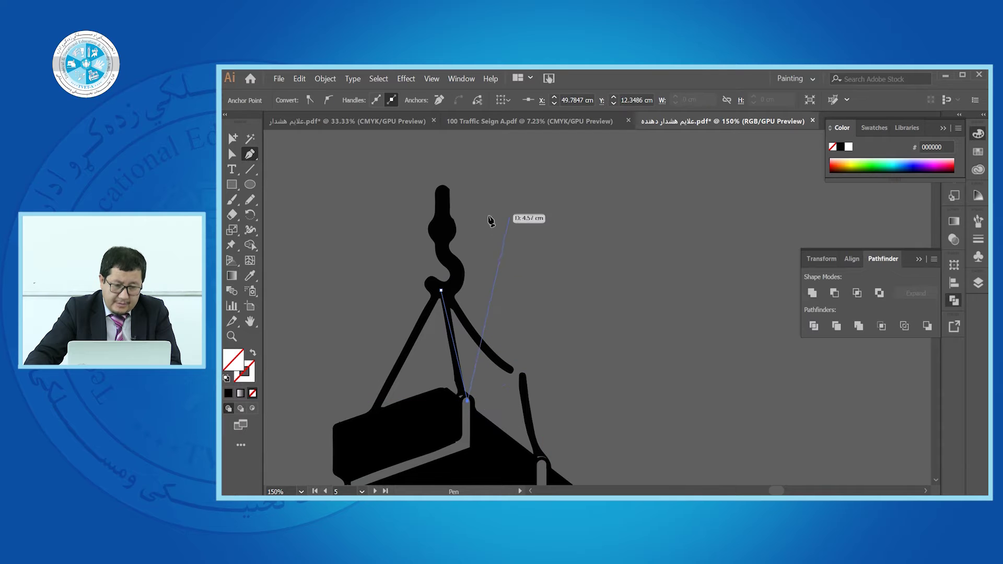
left_click(467, 400)
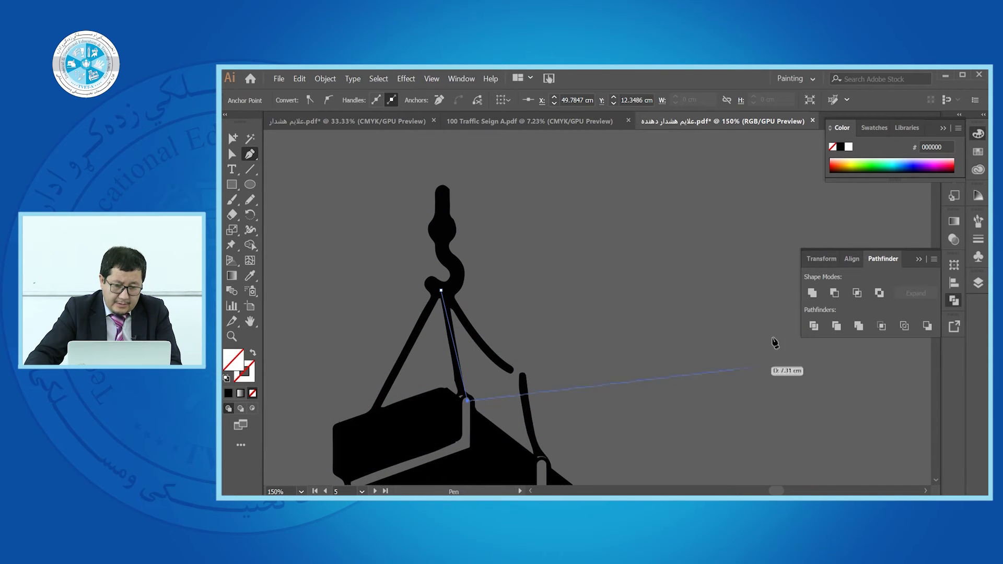
key("a")
left_click(350, 176)
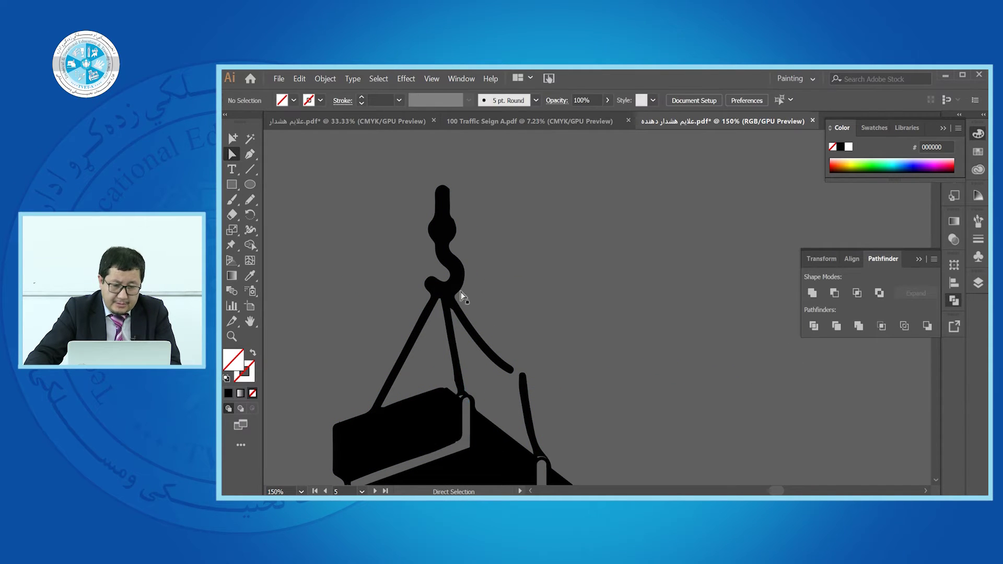
- Trace the upper part of the right rope with a curved Pen path from the hook to the break in the rope
left_click(251, 154)
scroll(564, 416, "down", 4)
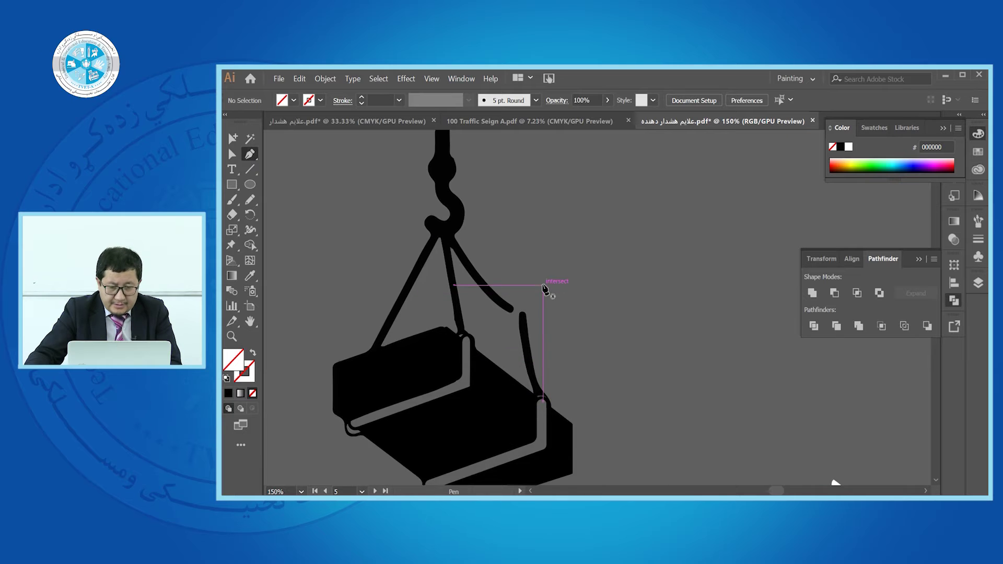
left_click(443, 202)
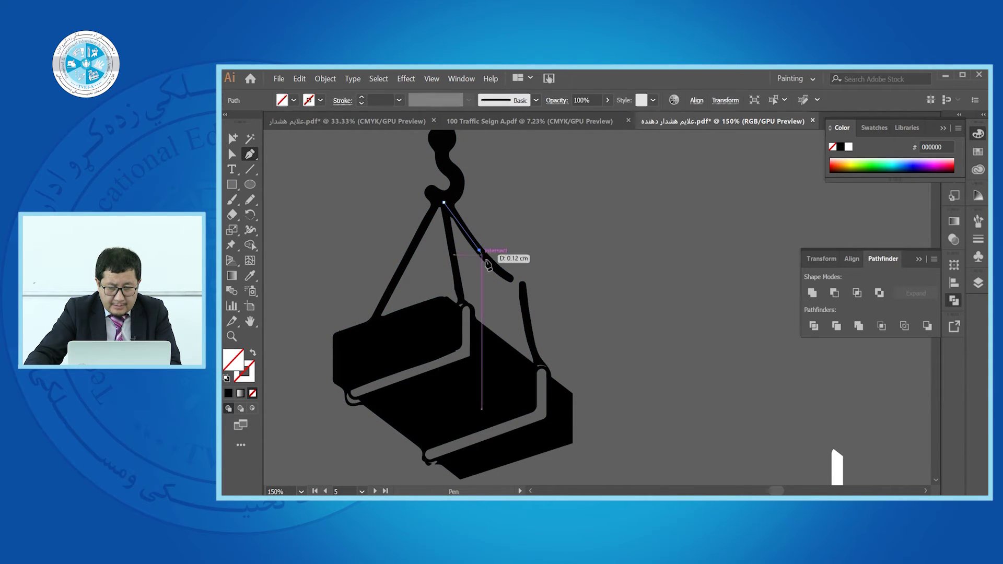
left_click(479, 252)
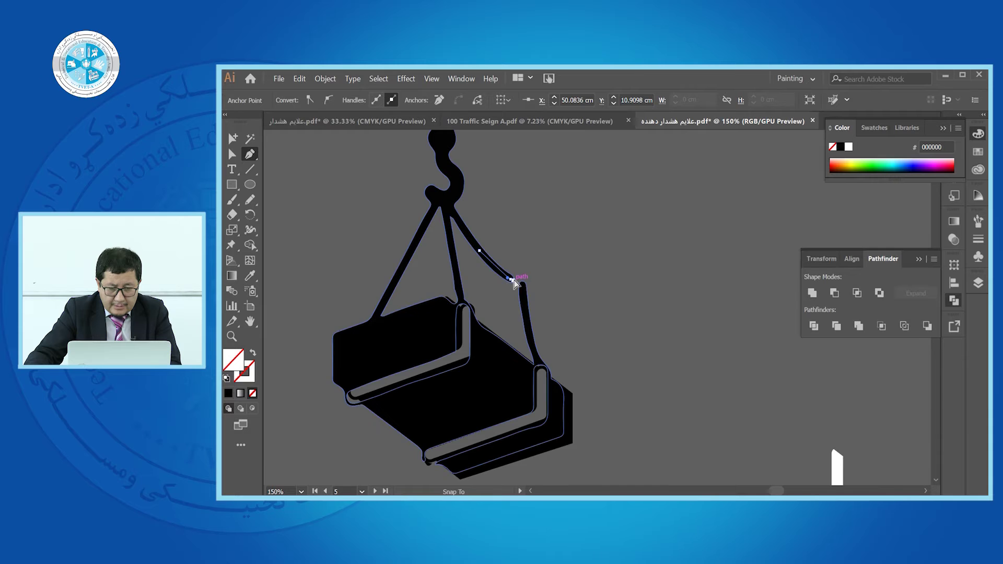
left_click(511, 280)
left_click(231, 155)
- Trace the lower part of the right rope with a curved Pen path from the break to the lower strap's end, and deselect it
left_click(250, 154)
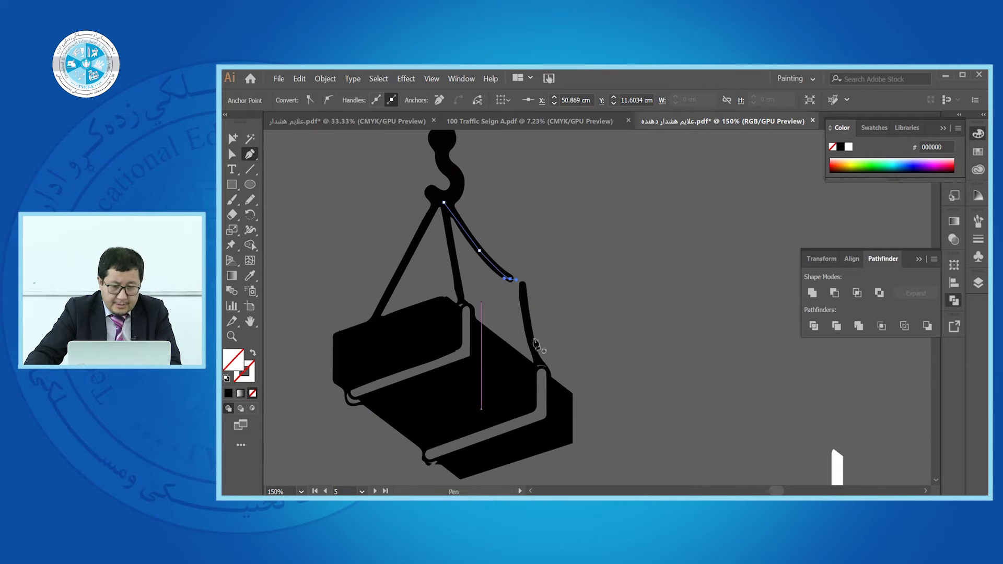
left_click(522, 289)
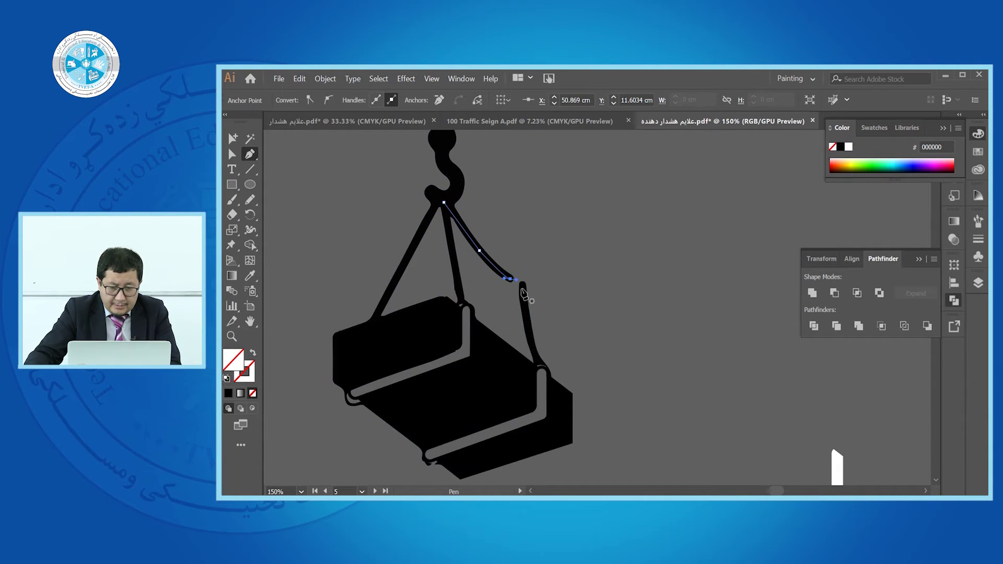
left_click(541, 367)
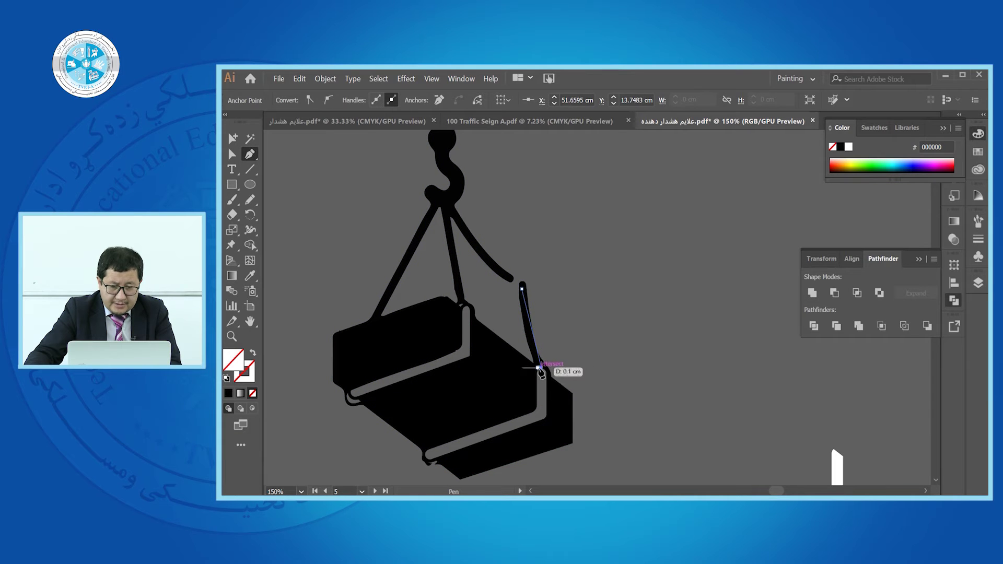
left_click(230, 155)
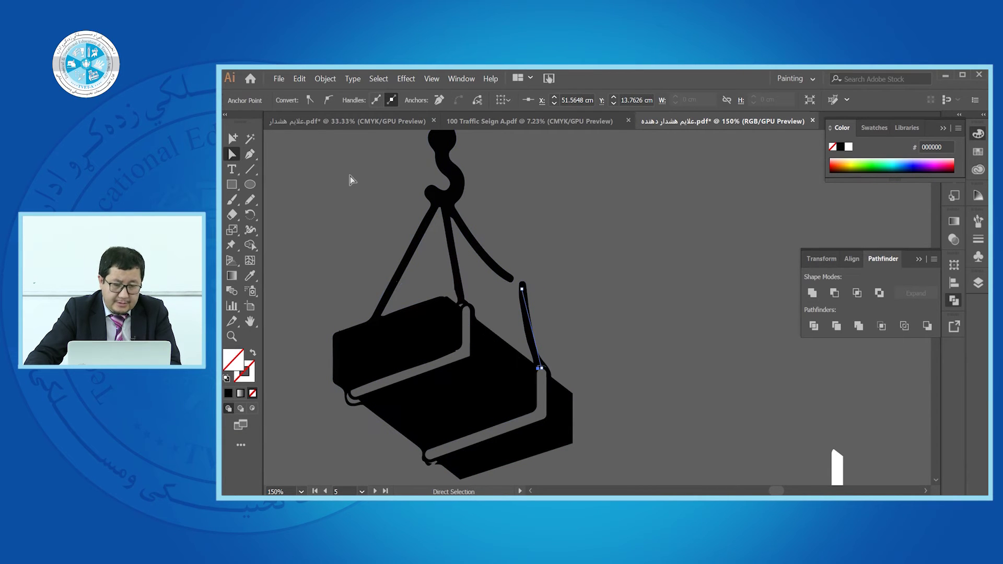
left_click(350, 183)
- Trace the crane hook with an open Pen path running down its shaft and around the curve to the hook's tip
scroll(477, 291, "down", 3)
scroll(478, 251, "up", 2)
scroll(479, 251, "up", 1)
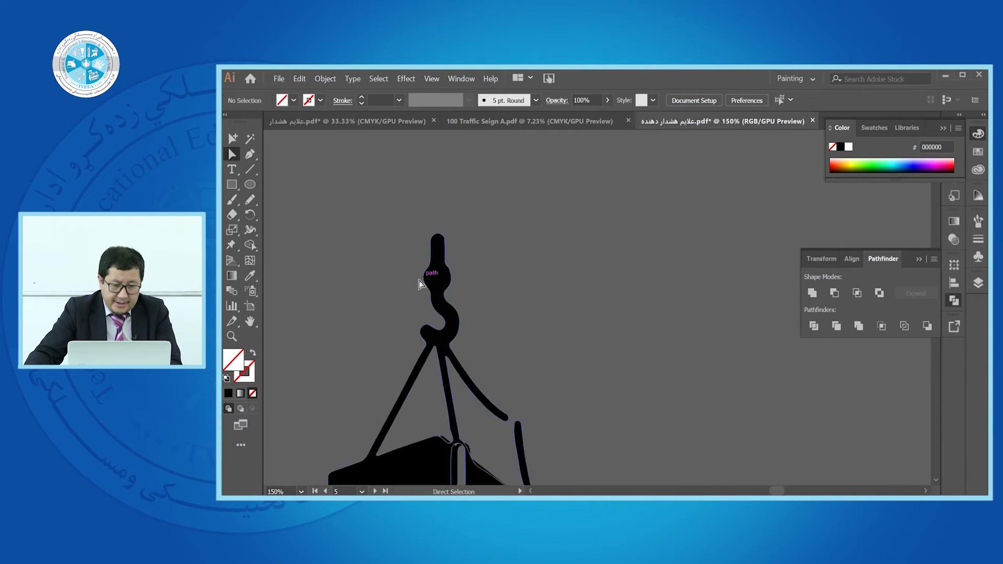
left_click(250, 154)
left_click(436, 238)
left_click(436, 297)
left_click(452, 319)
left_click(449, 339)
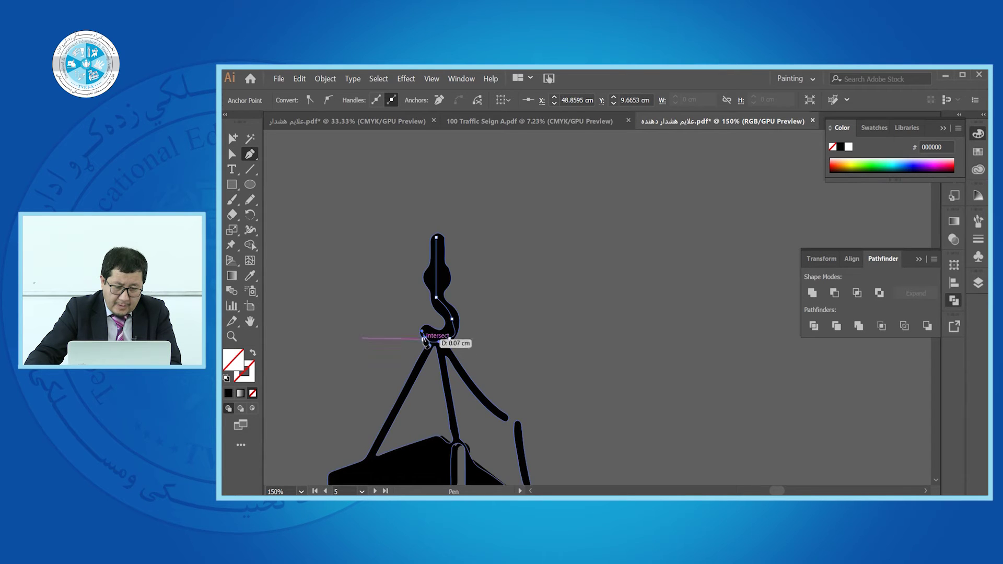
left_click(424, 337)
key("a")
- Move the original crane-and-container drawing aside, clear of the redrawn container and the traced rope and hook paths
scroll(437, 255, "down", 3)
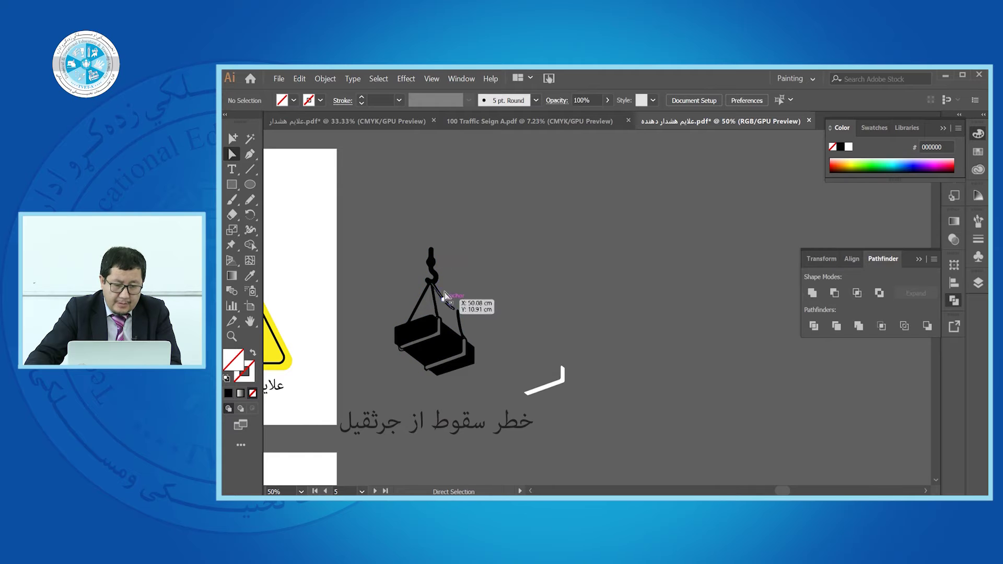
left_click(454, 354)
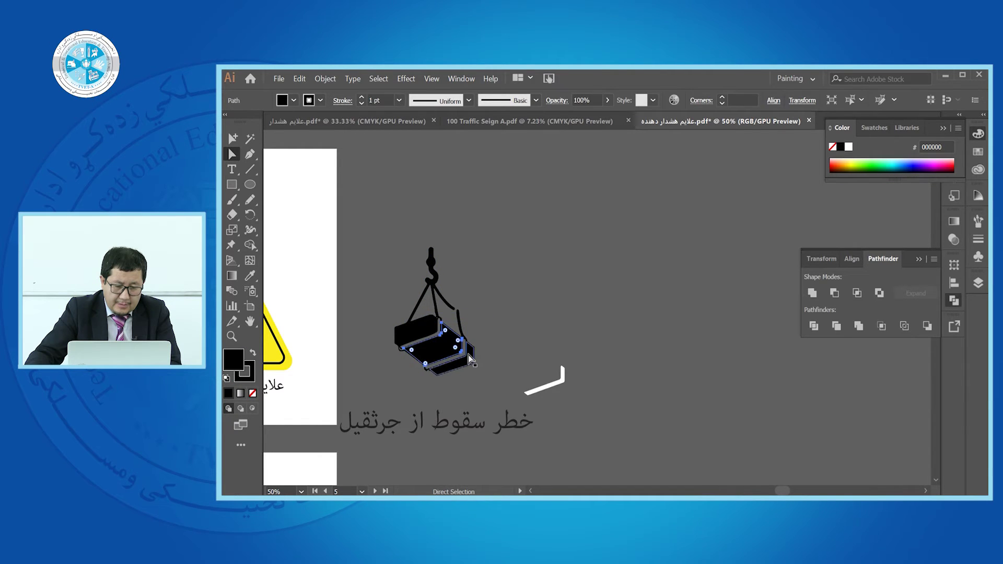
scroll(467, 364, "up", 2)
scroll(476, 369, "up", 3)
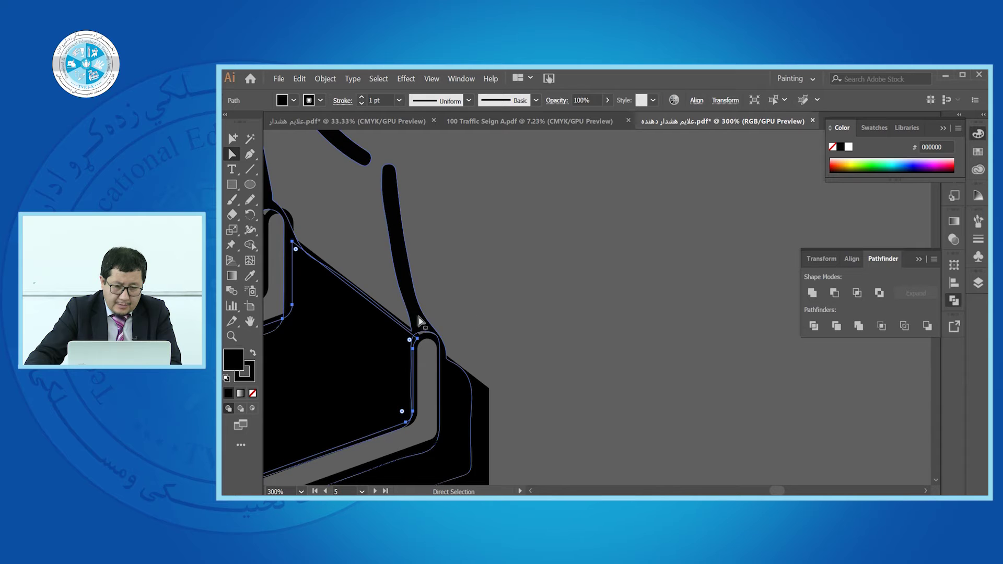
left_click_drag(415, 329, 695, 210)
scroll(557, 298, "down", 4)
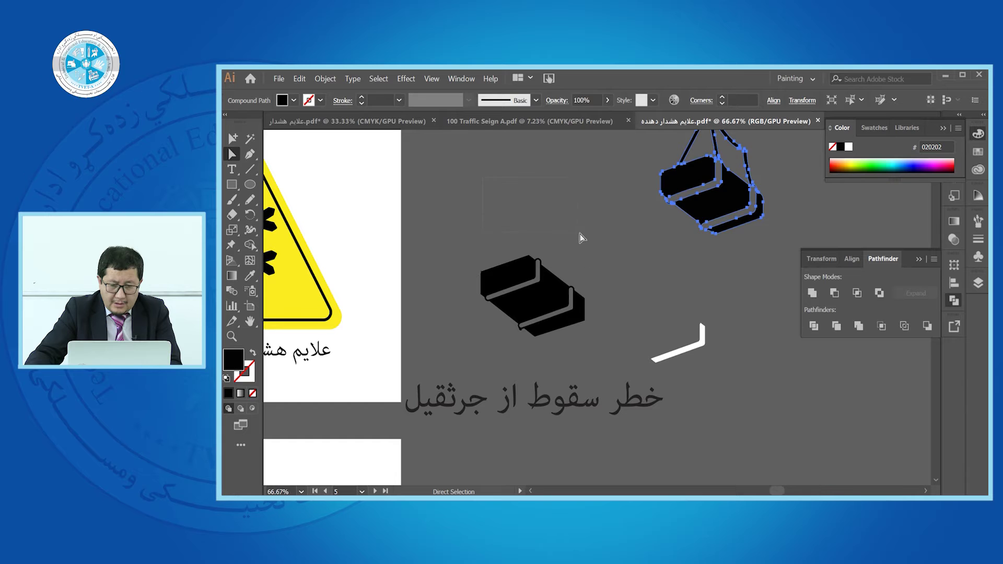
- Select all the traced rope and hook paths and give them a black stroke
left_click_drag(581, 234, 594, 243)
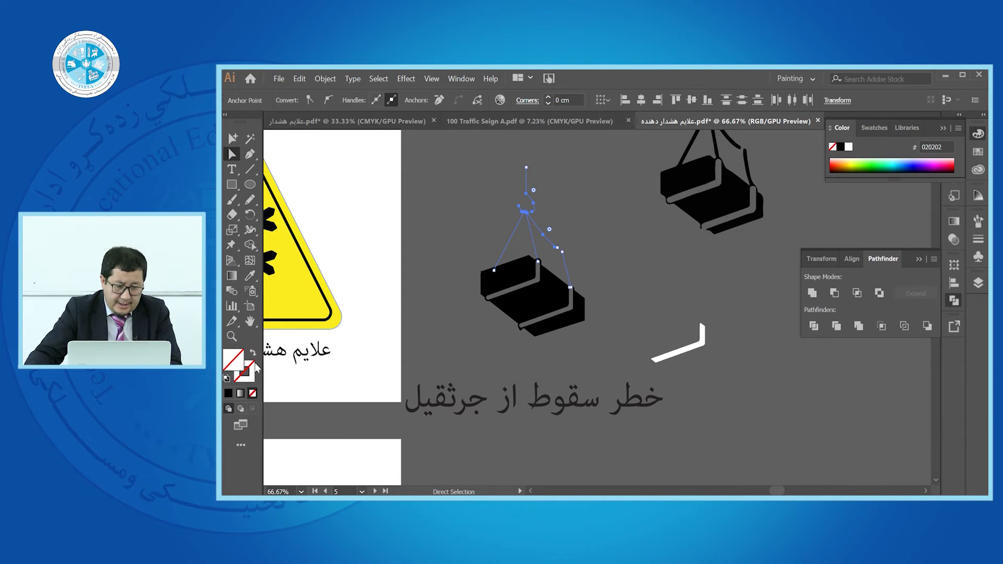
left_click(839, 148)
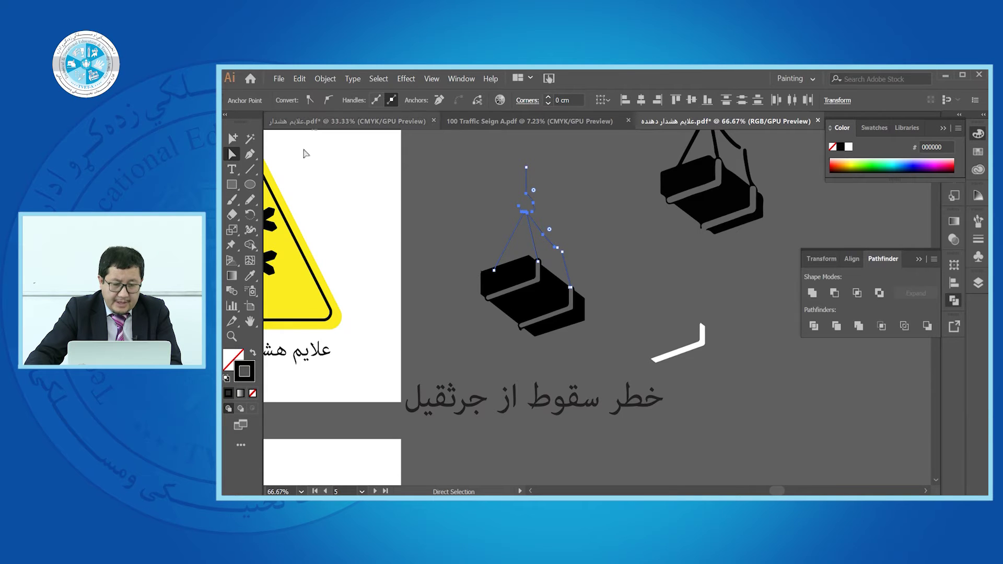
scroll(522, 190, "up", 2)
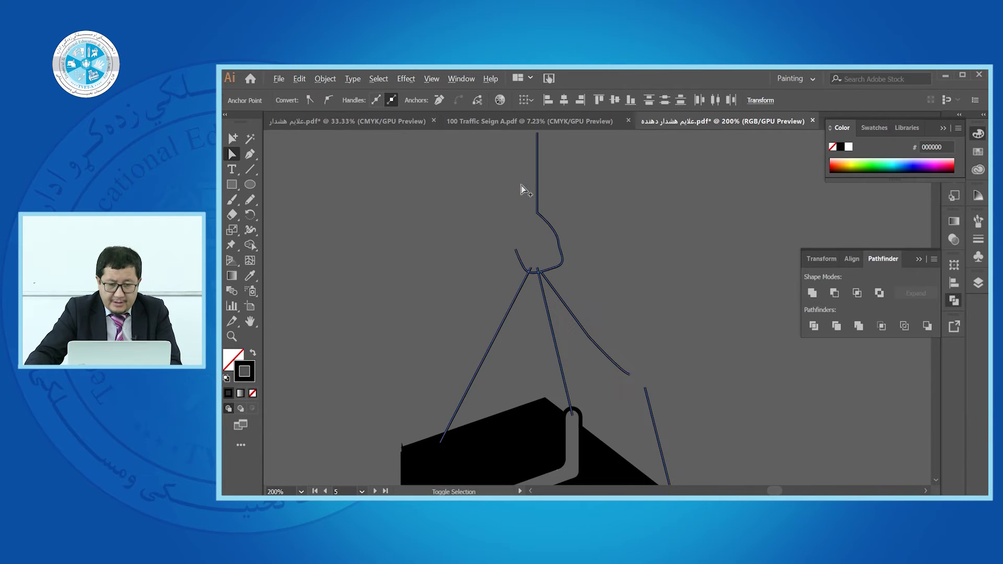
- Select only the traced hook path and set its stroke weight to 5 pt
left_click(600, 237)
scroll(575, 261, "down", 3)
scroll(533, 282, "up", 1)
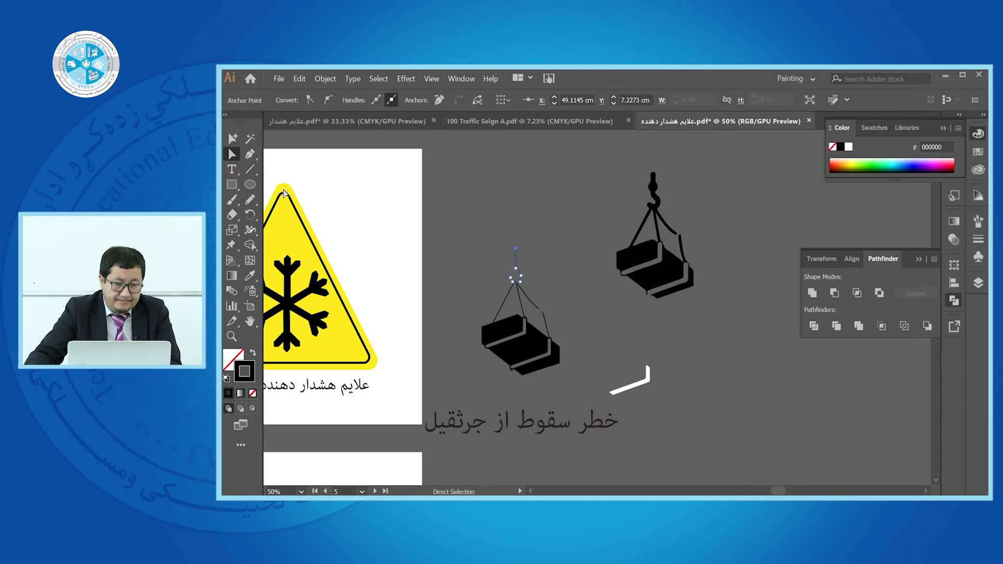
key("v")
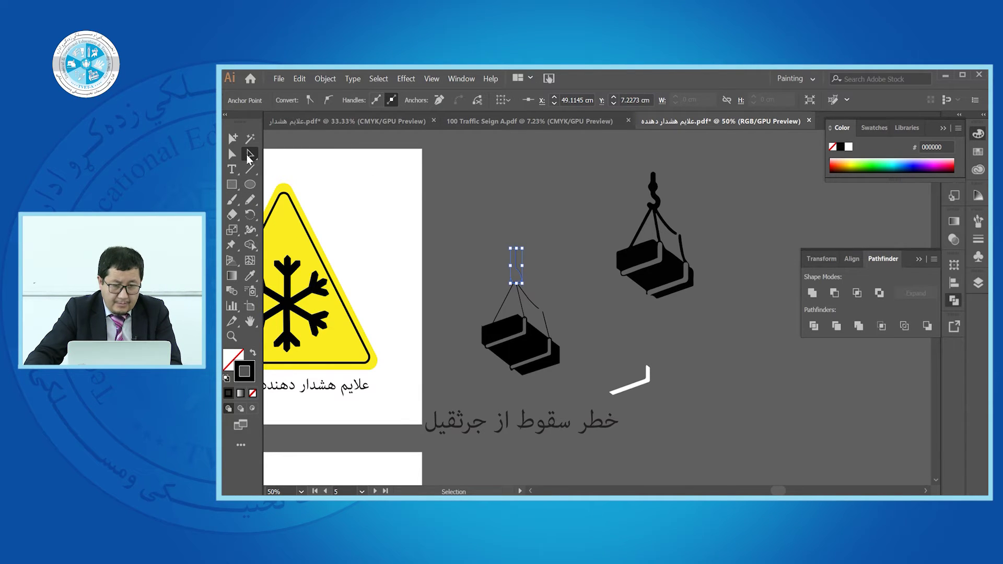
left_click(249, 155)
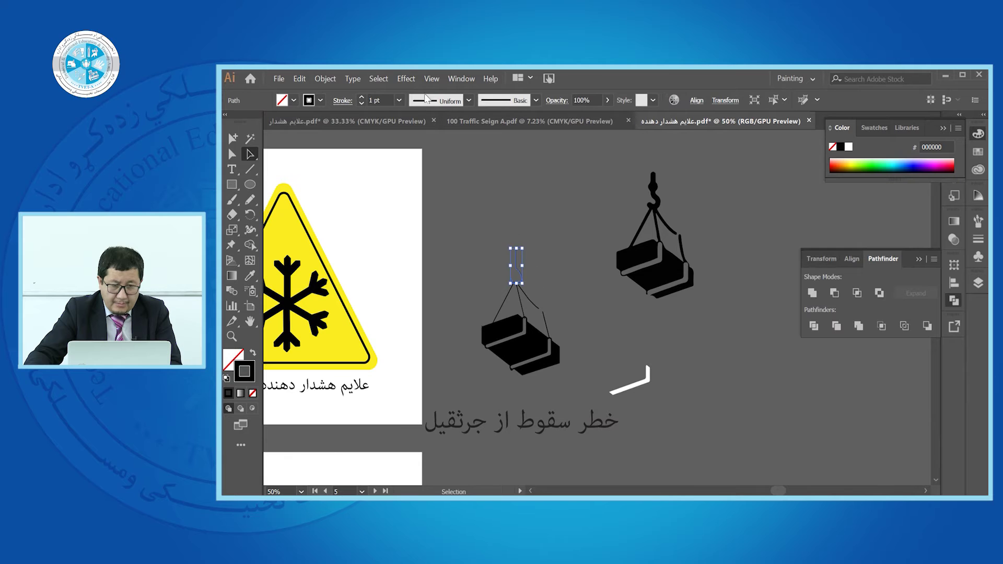
left_click(362, 97)
left_click(361, 97)
left_click(568, 226)
scroll(540, 261, "up", 3)
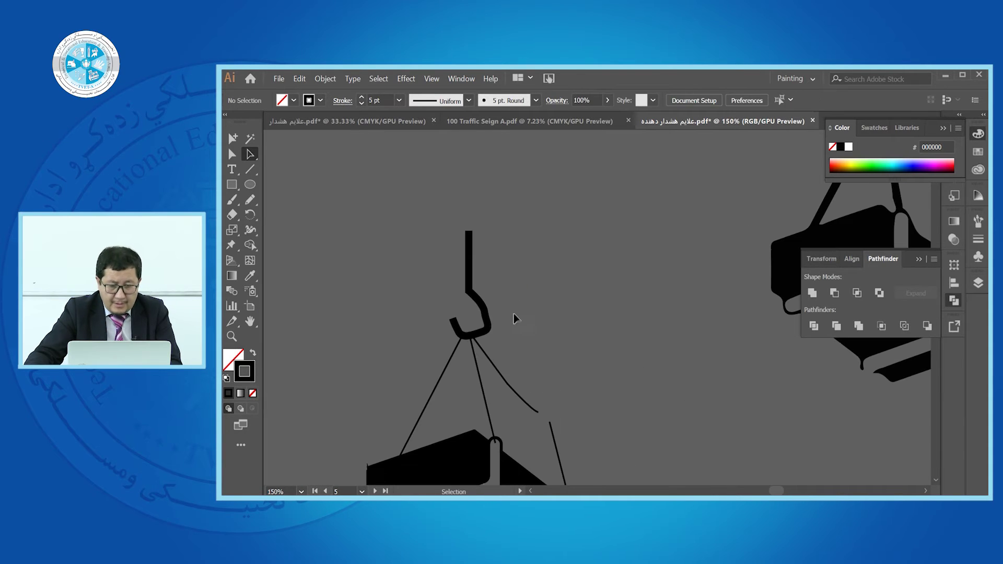
- Reshape the hook path's lower bend into a rounder curve and adjust its tip inward by moving anchor points and handles
left_click(490, 329)
scroll(396, 277, "up", 2)
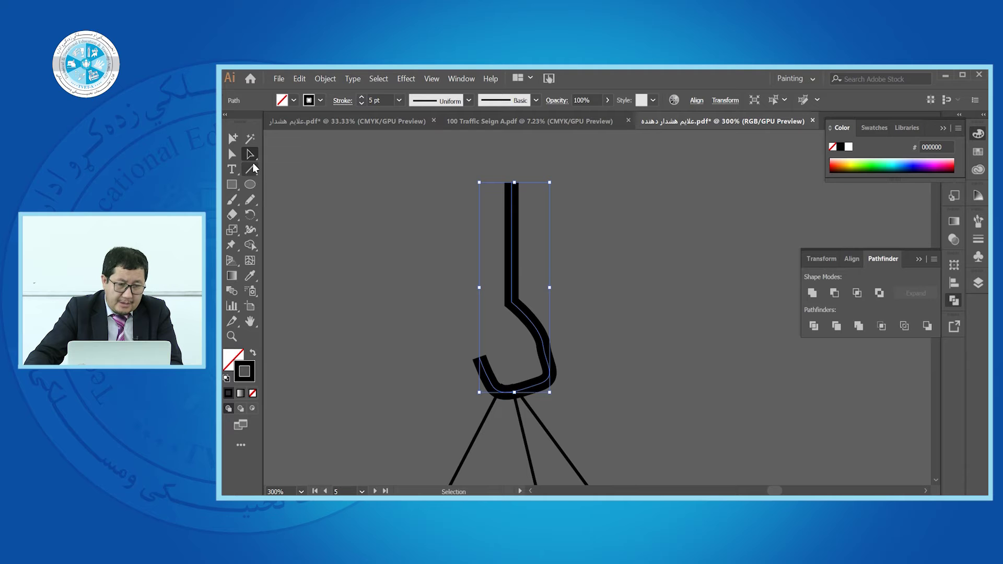
left_click(250, 155)
mouse_move(541, 390)
left_mouse_down()
mouse_move(561, 386)
mouse_move(554, 381)
left_mouse_up()
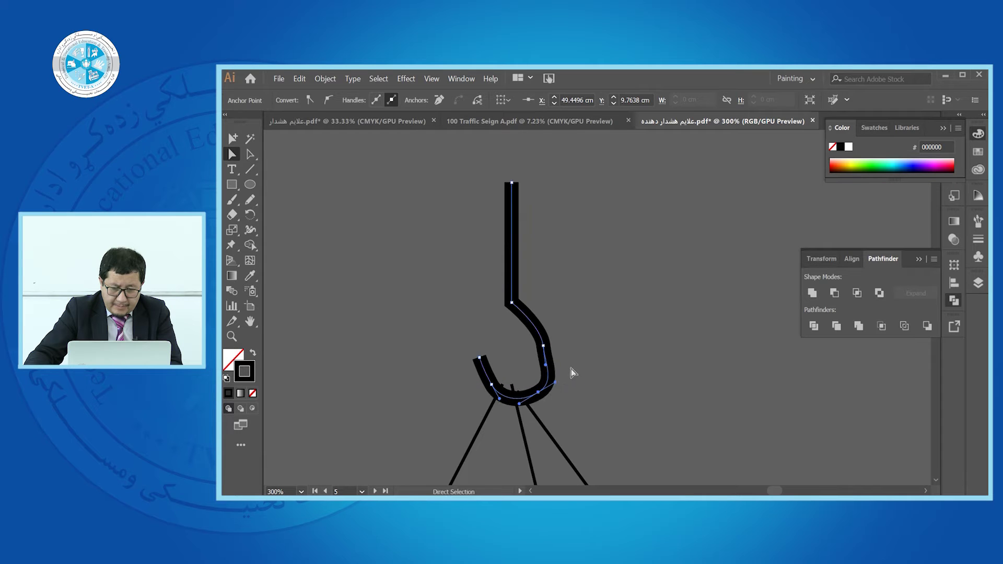
left_click_drag(480, 359, 494, 349)
key("ctrl+1")
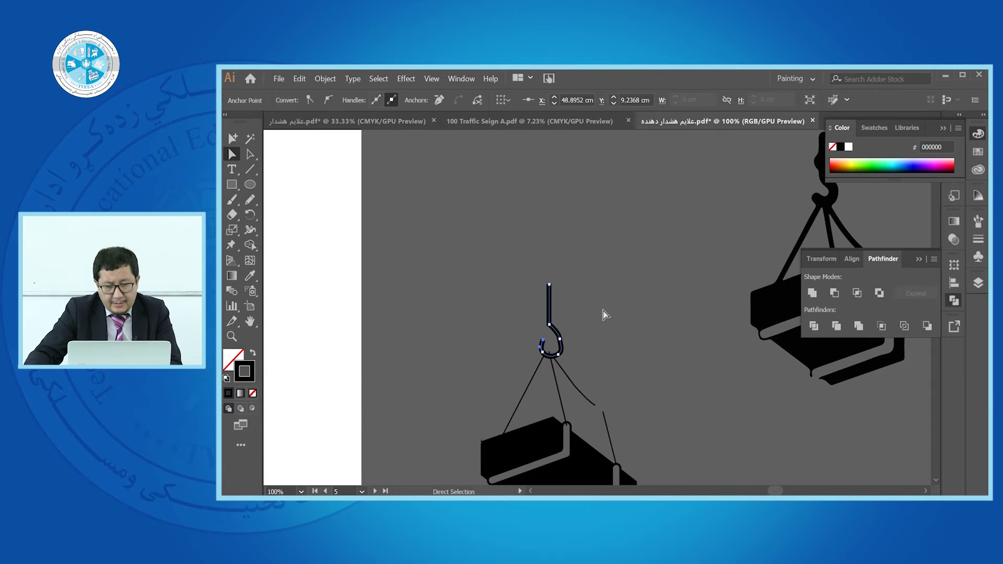
key("ctrl+shift+a")
- Draw a small rectangle across the hook's shaft and give it a black fill with no stroke
scroll(533, 320, "up", 3)
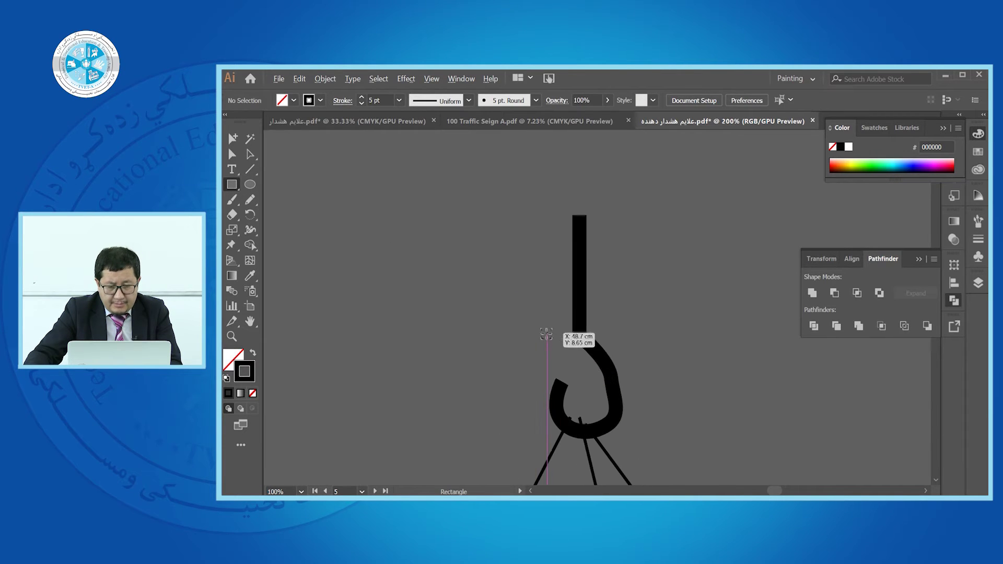
left_click_drag(565, 278, 603, 304)
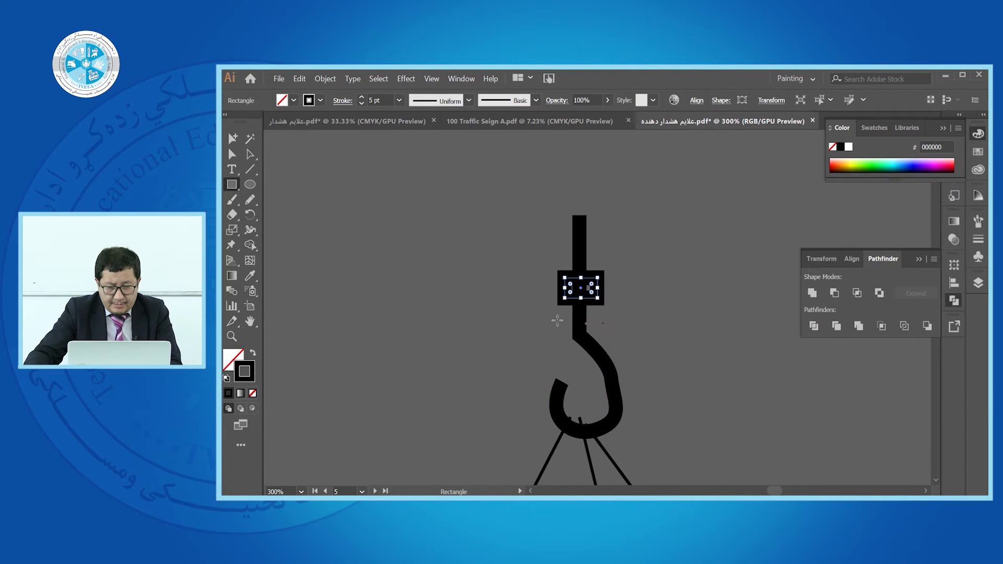
scroll(501, 303, "down", 2)
left_click(253, 354)
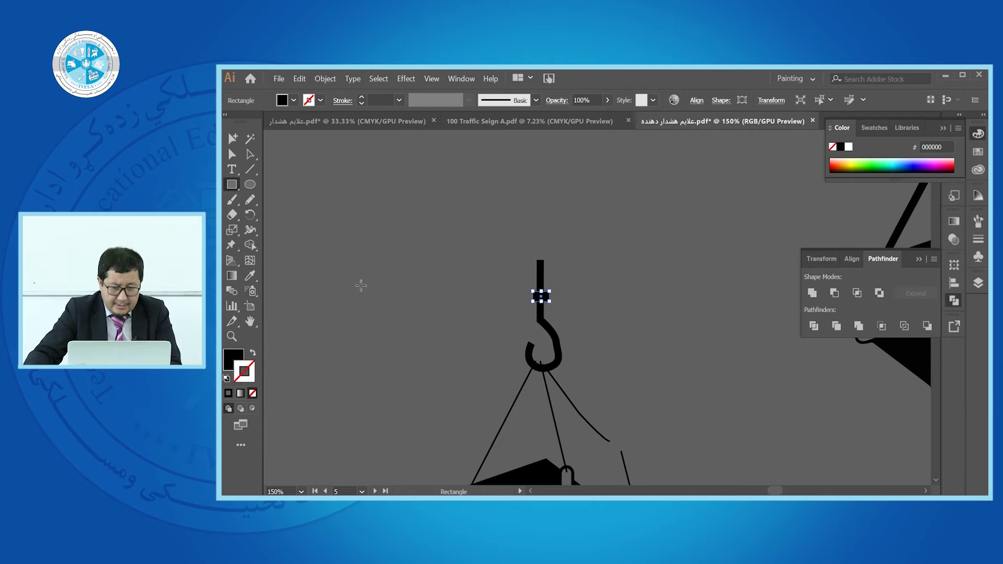
left_click(361, 287)
left_click(630, 312)
left_click(250, 154)
left_click(399, 168)
scroll(475, 246, "down", 2)
scroll(543, 302, "up", 1)
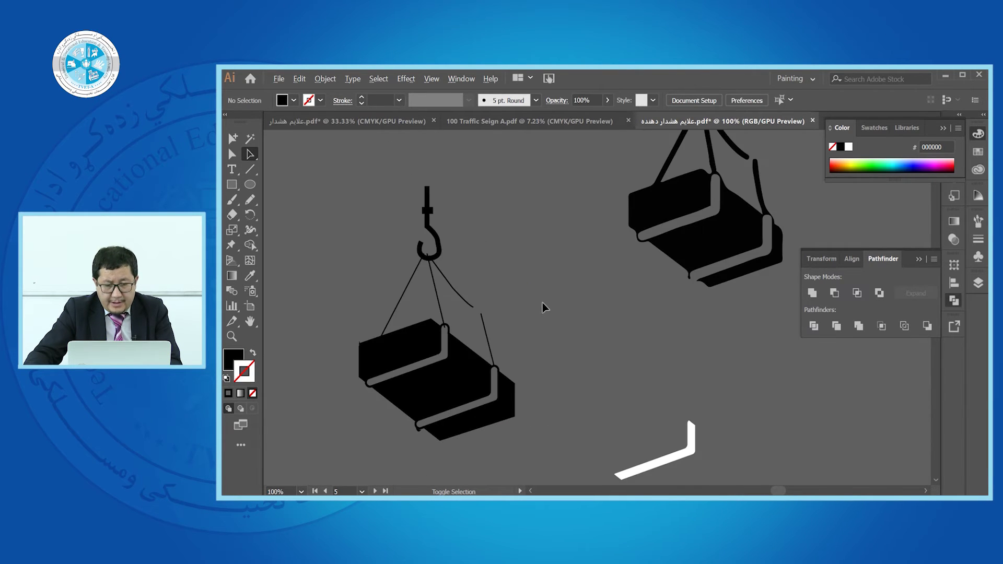
- Delete the original crane drawing and the spare white strap shape, keeping the redrawn symbol
scroll(531, 284, "down", 1)
scroll(569, 303, "down", 1)
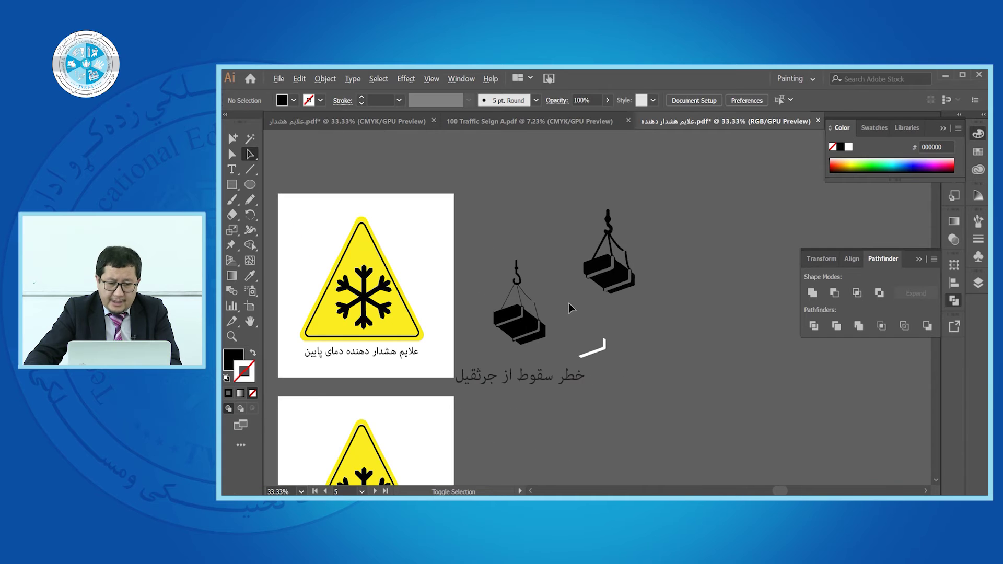
left_click_drag(661, 359, 665, 357)
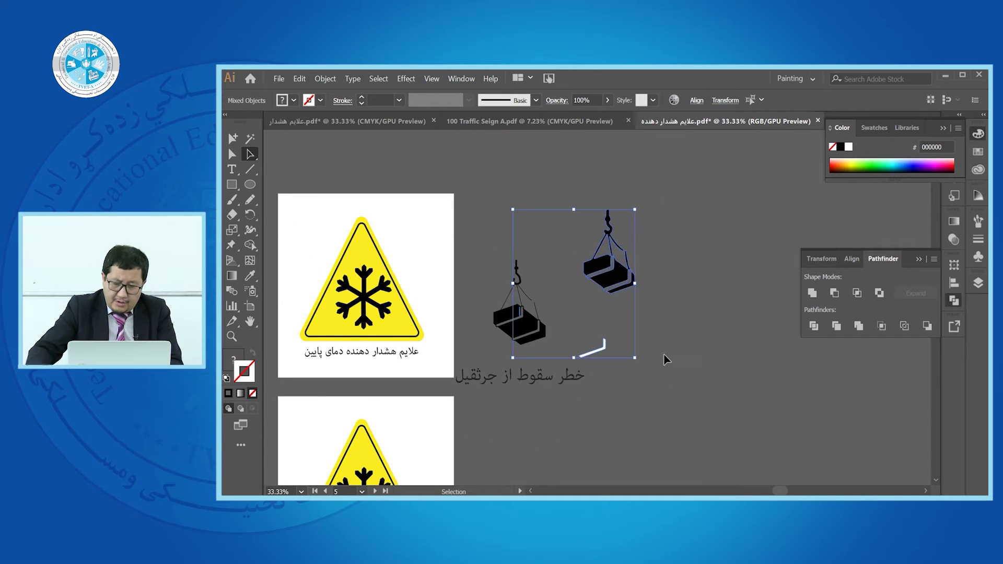
left_click(616, 152)
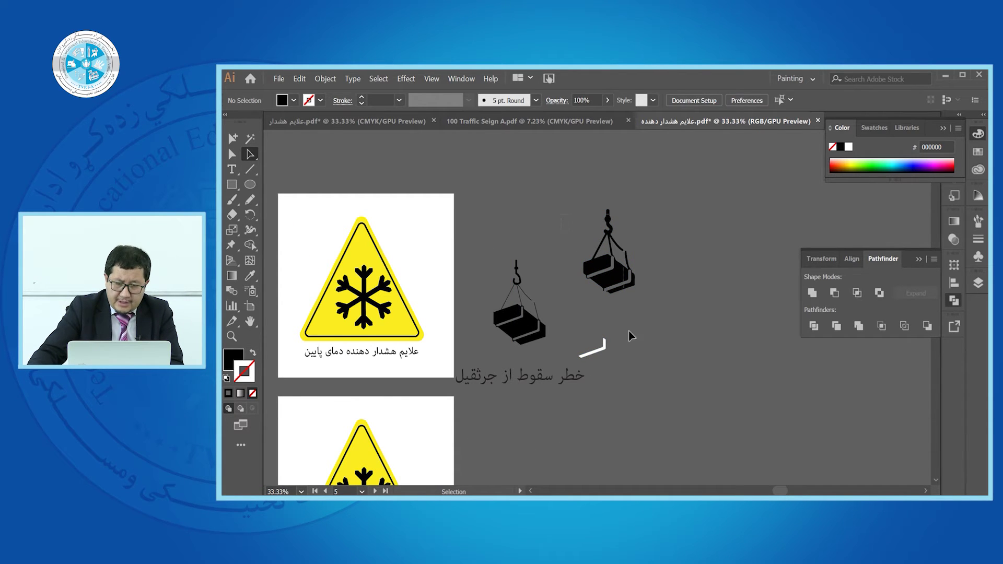
key("ctrl+z")
left_click(601, 318)
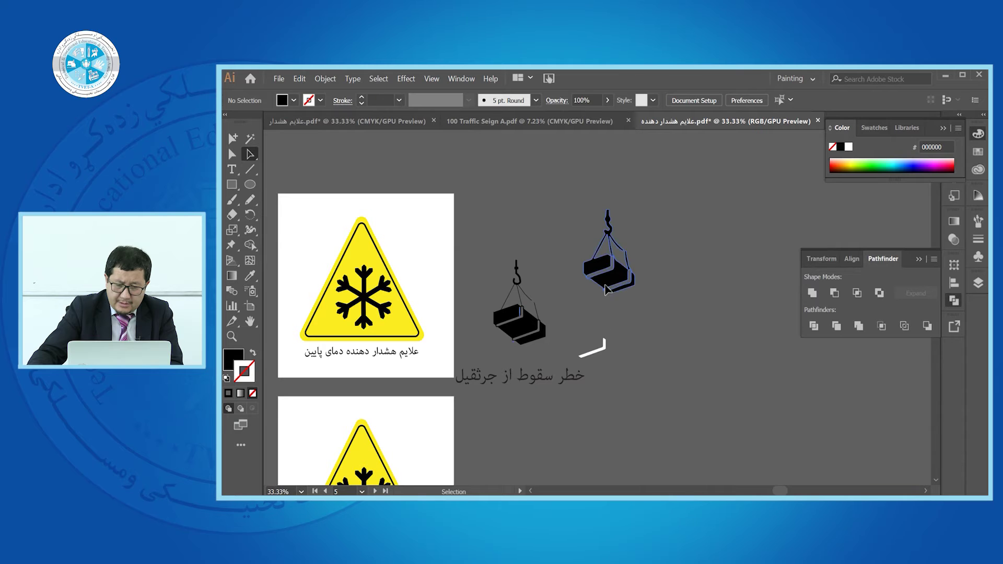
left_click_drag(605, 280, 673, 281)
key("Delete")
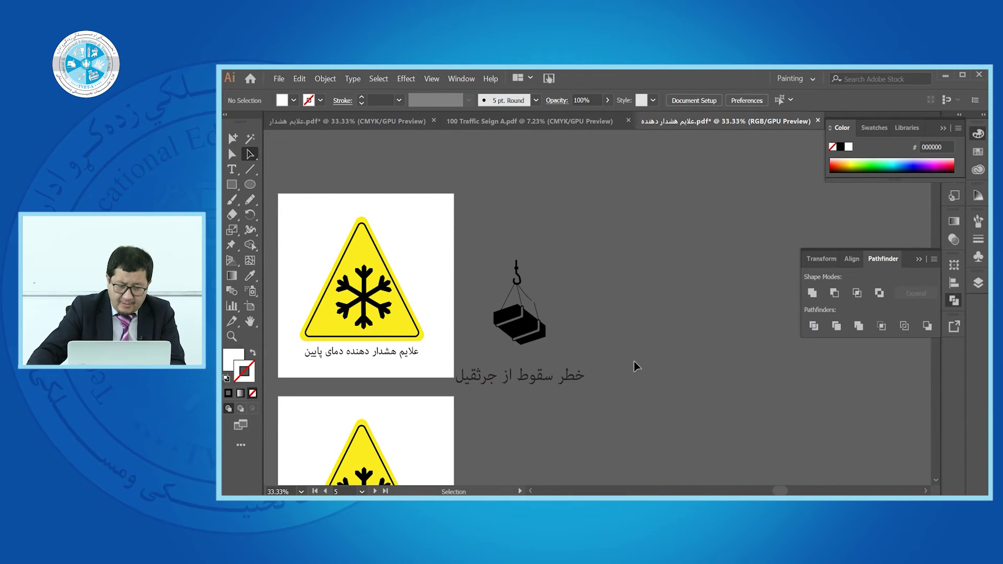
- Delete the snowflake symbol from the low-temperature sign next to the redrawn crane
scroll(635, 362, "down", 2)
left_click(497, 341)
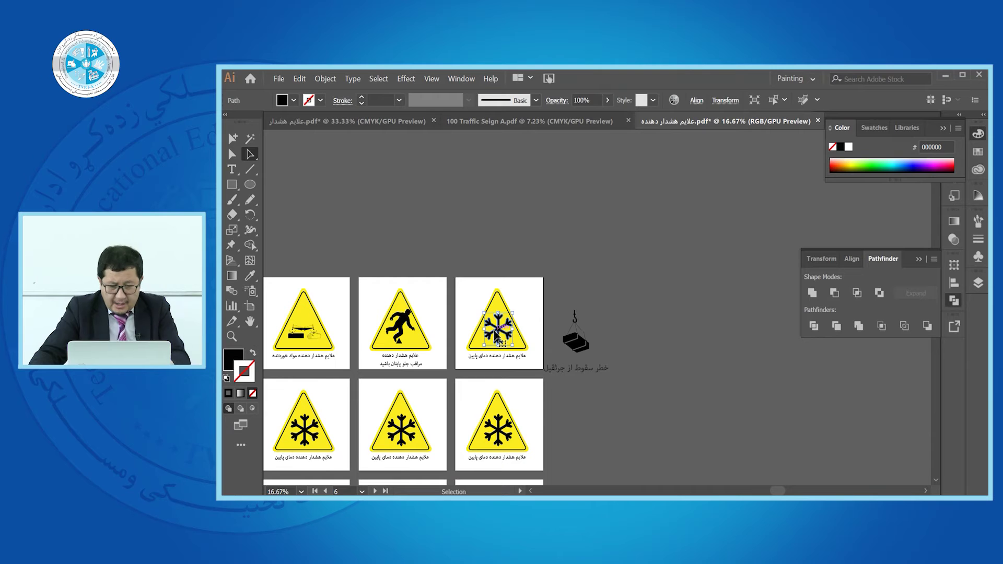
key("Delete")
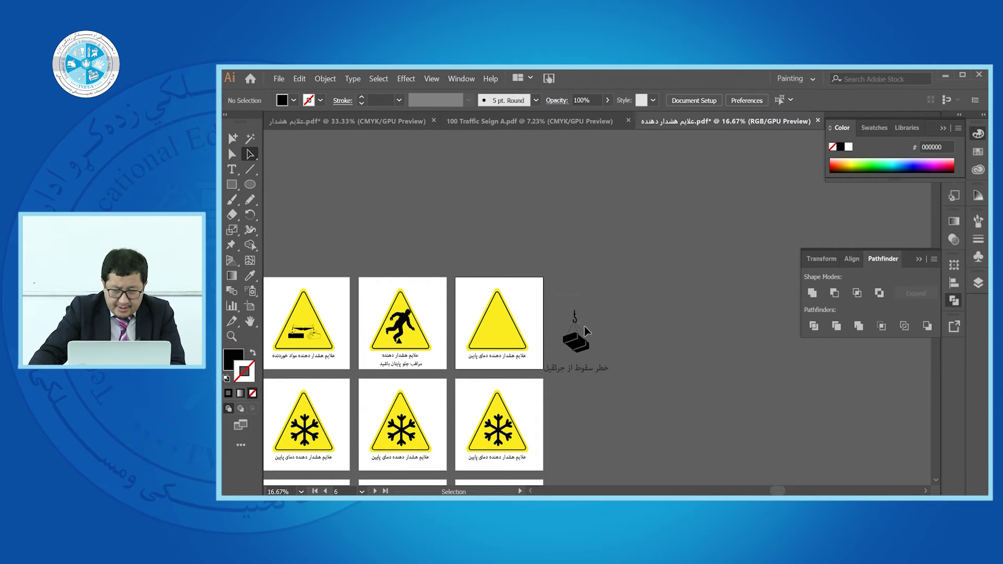
- Group the redrawn crane, ropes and container, and place the group inside the emptied yellow warning triangle
left_click(597, 353)
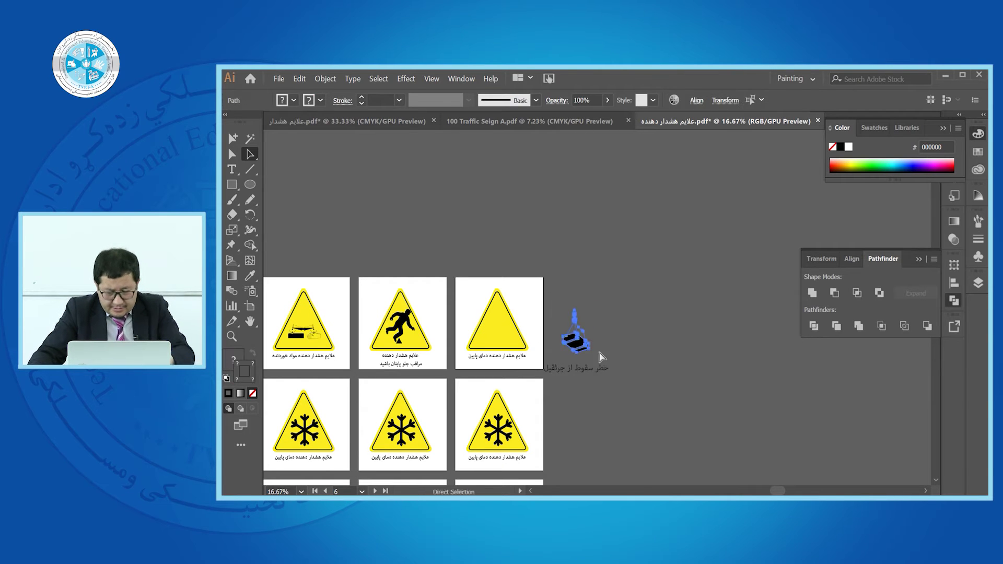
left_click(646, 344)
left_click_drag(587, 343, 507, 339)
scroll(504, 339, "up", 2)
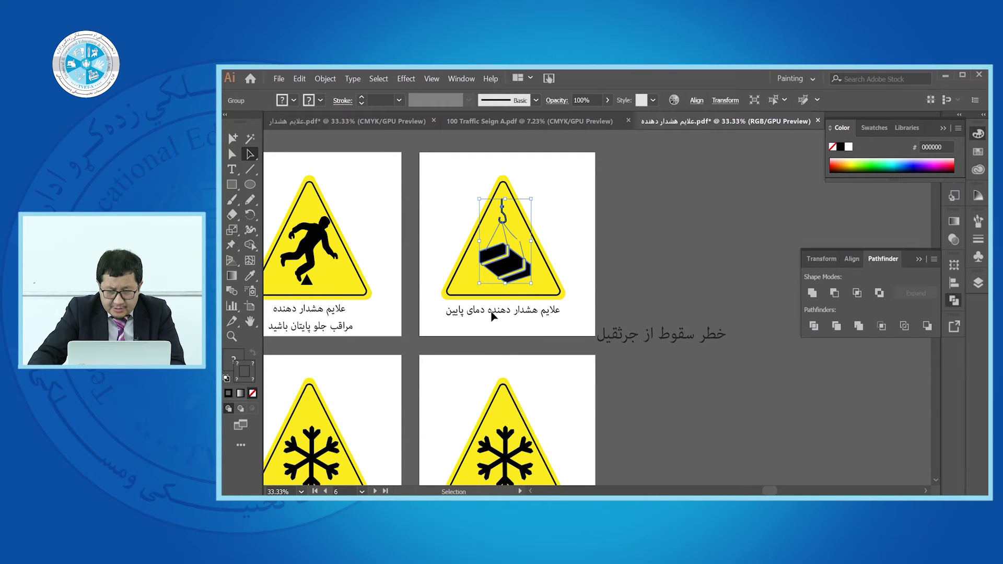
- Copy the text "خطر سقوط از جرثقیل" and paste it over "دمای پایین" in the crane sign's caption
left_click(621, 347)
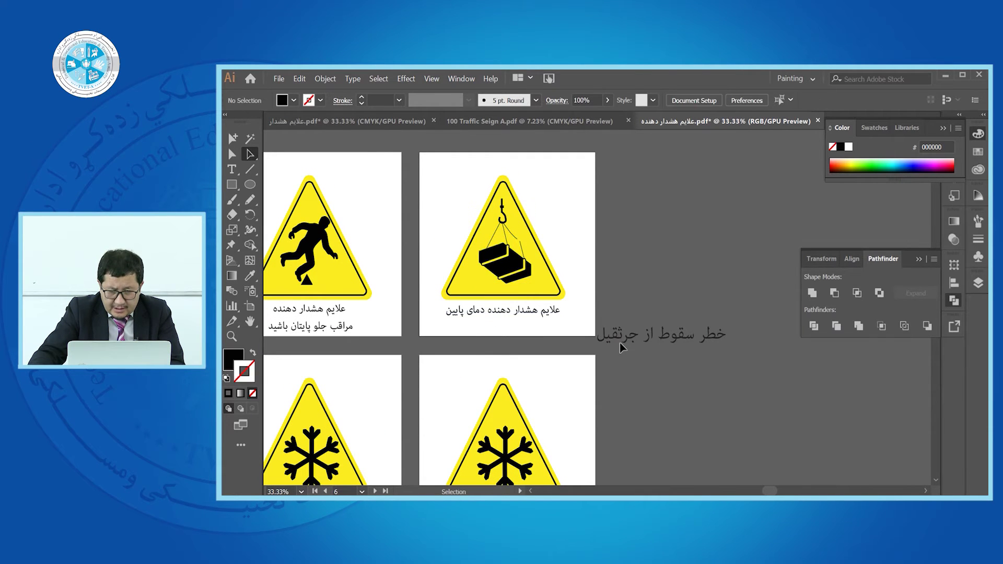
double_click(627, 335)
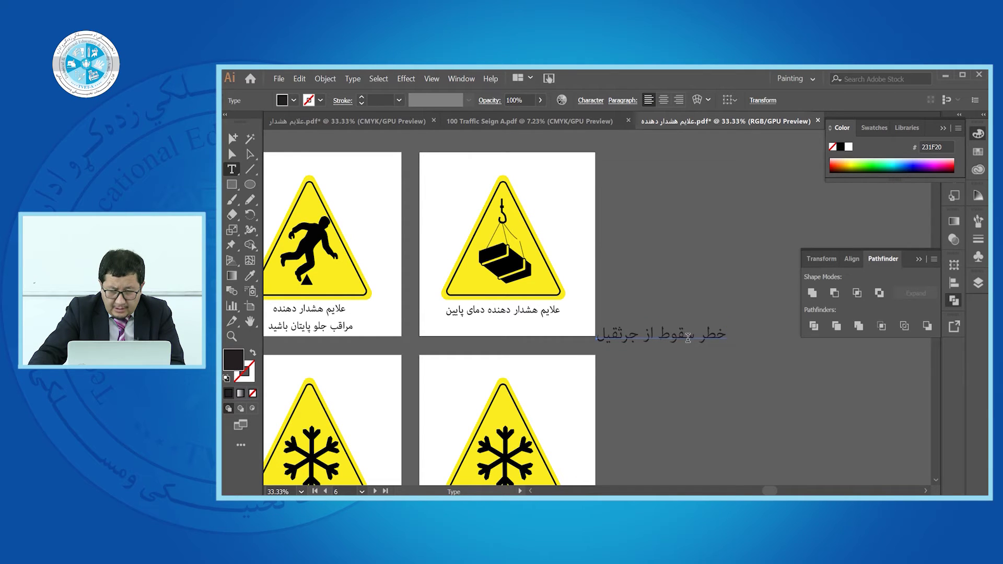
key("ctrl+a")
key("ctrl+c")
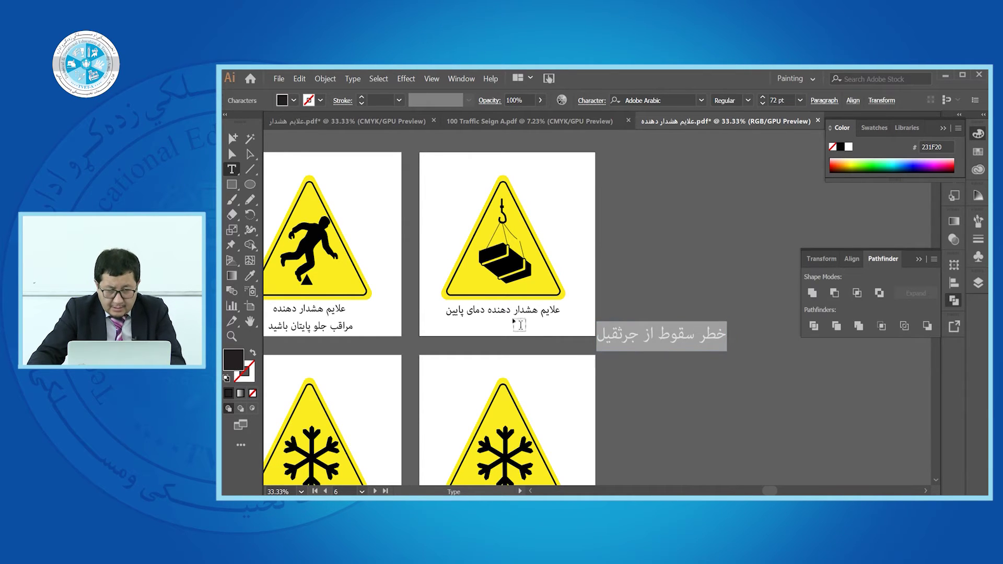
left_click(507, 312)
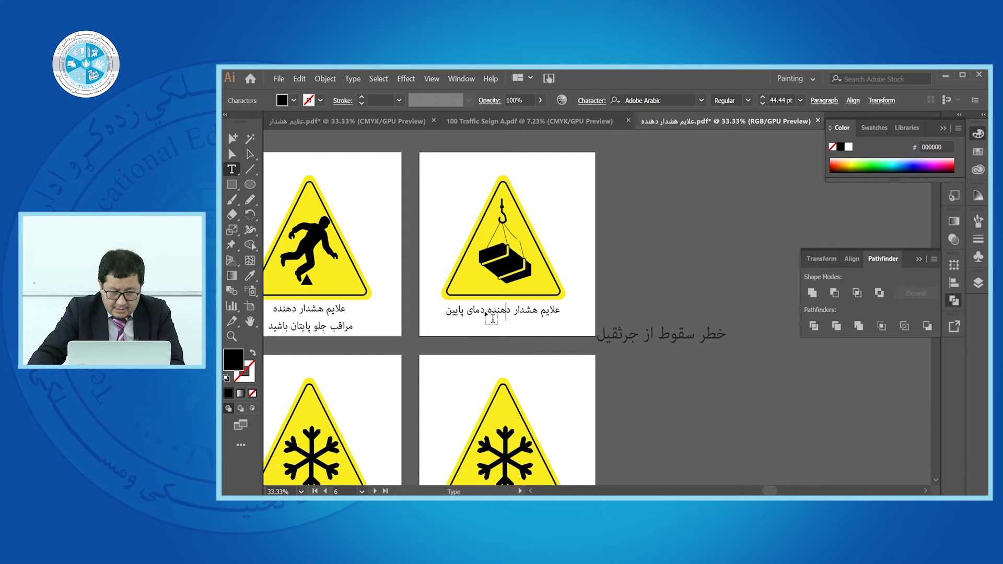
left_click_drag(484, 312, 432, 314)
key("ctrl+v")
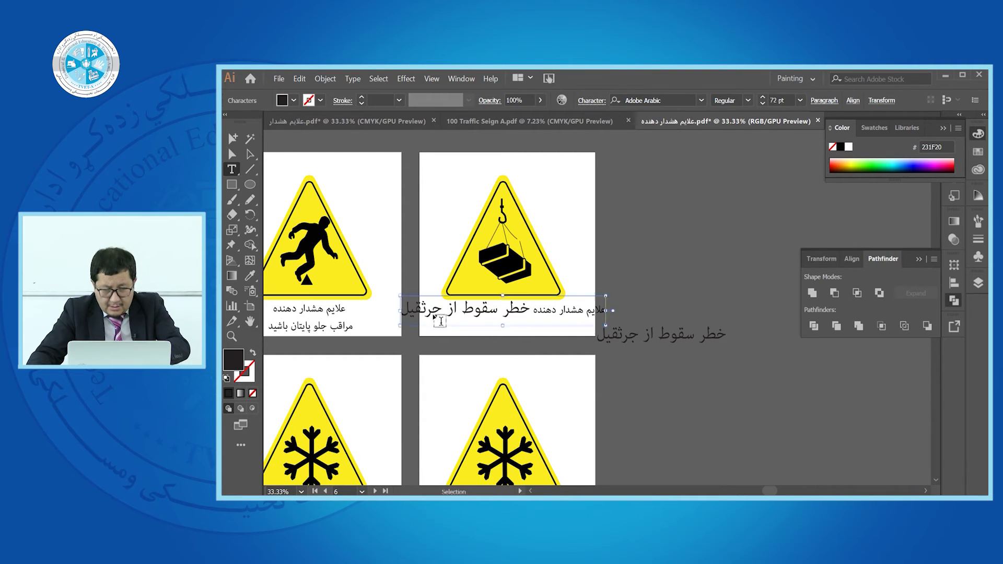
- Match the whole crane caption's text formatting to the neighbouring sign's caption with the Eyedropper, and deselect it
key("ctrl+a")
left_click(251, 276)
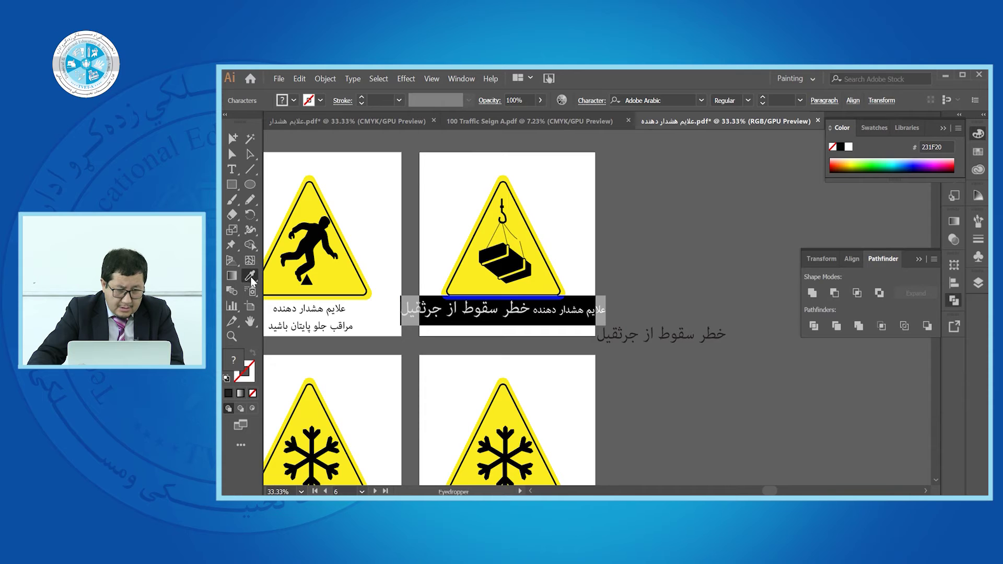
left_click(311, 313)
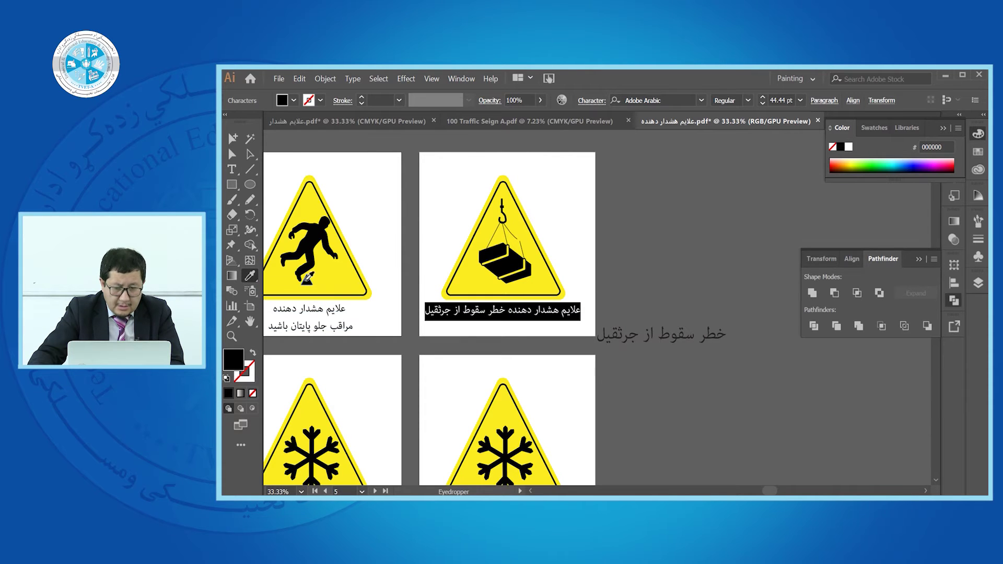
left_click(250, 155)
left_click(442, 195)
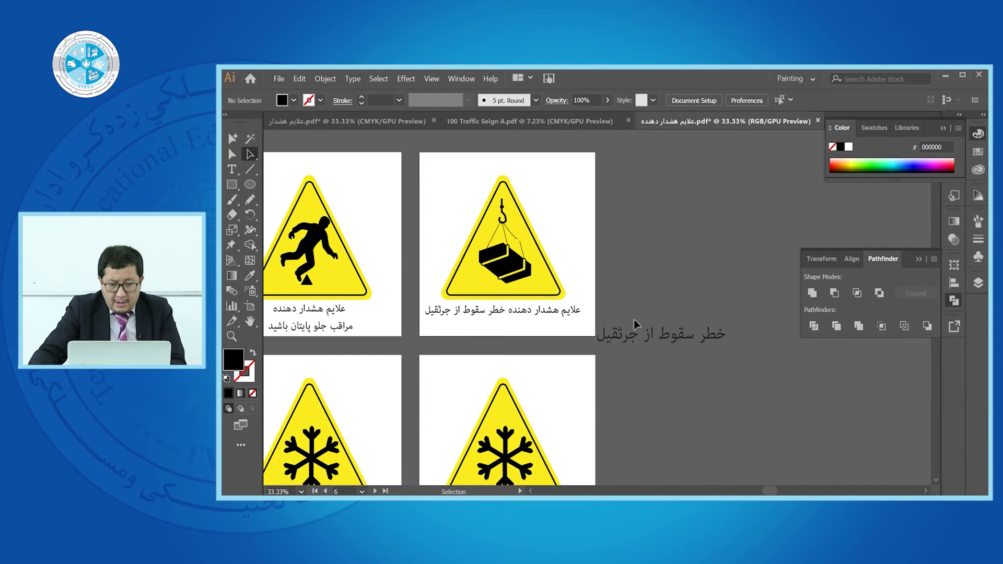
- Delete the leftover source text "خطر سقوط از جرثقیل" beside the finished crane sign's artboard
key("Delete")
scroll(677, 335, "down", 3)
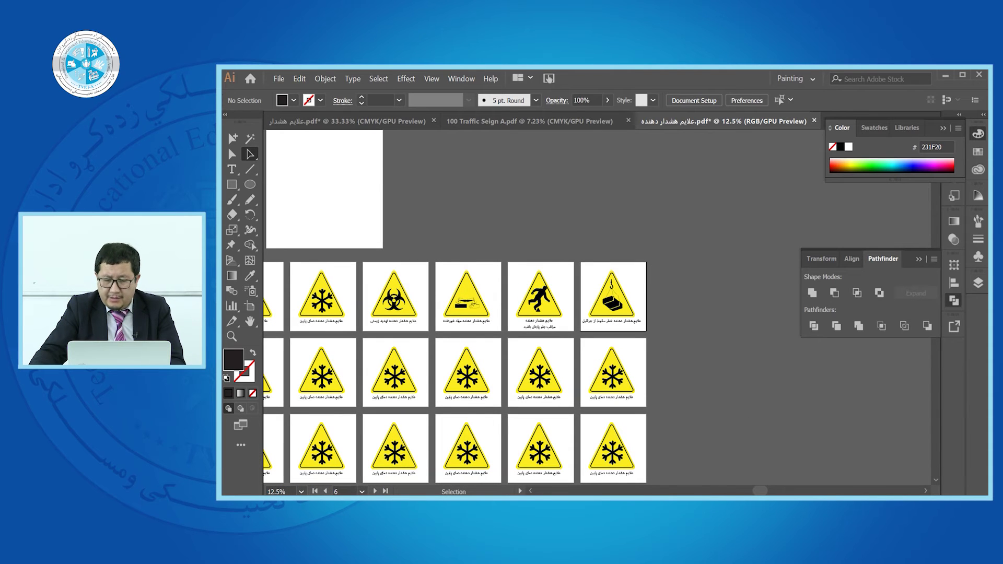
mouse_move(773, 496)
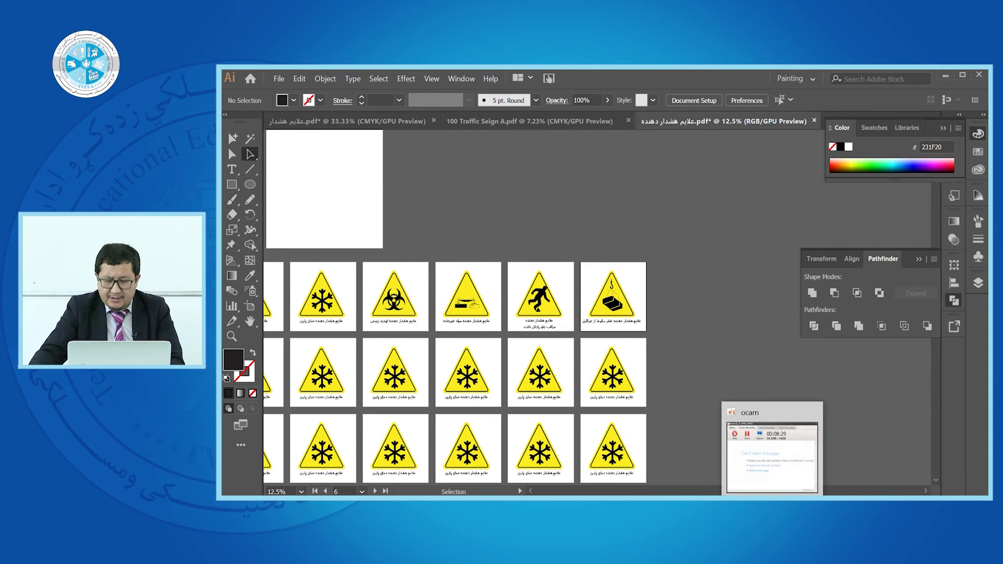
- Switch to the reference document "علایم هشدار.pdf" and examine its warning signs, including the high-voltage, explosion and radiation signs
left_click(368, 119)
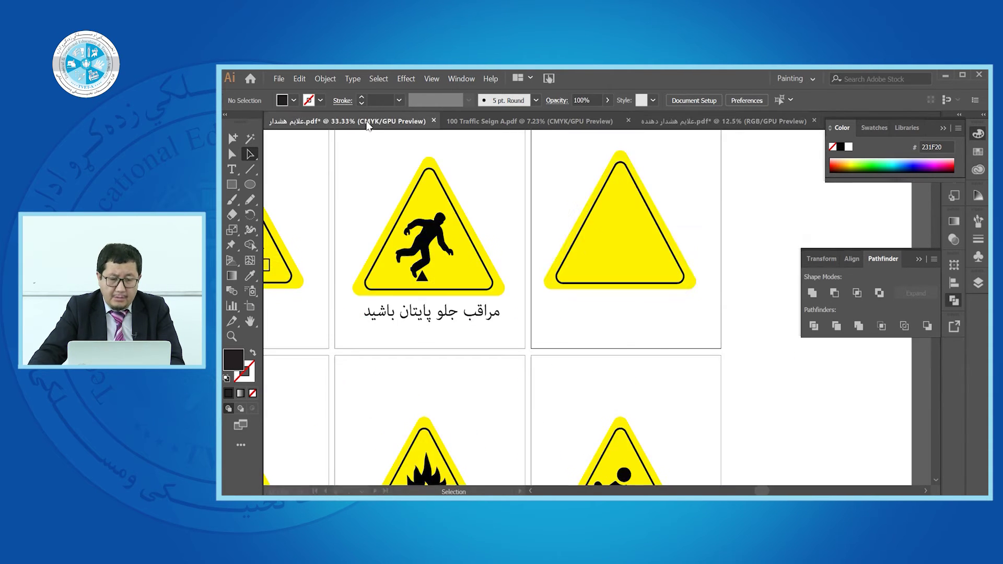
scroll(618, 298, "down", 3)
scroll(466, 316, "left", 4)
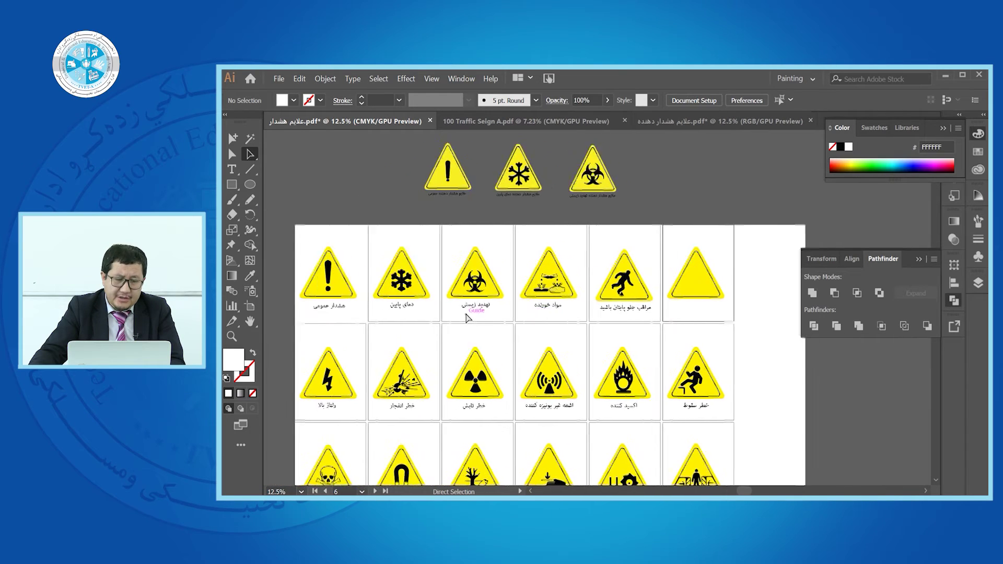
scroll(466, 316, "down", 2)
scroll(437, 277, "up", 5)
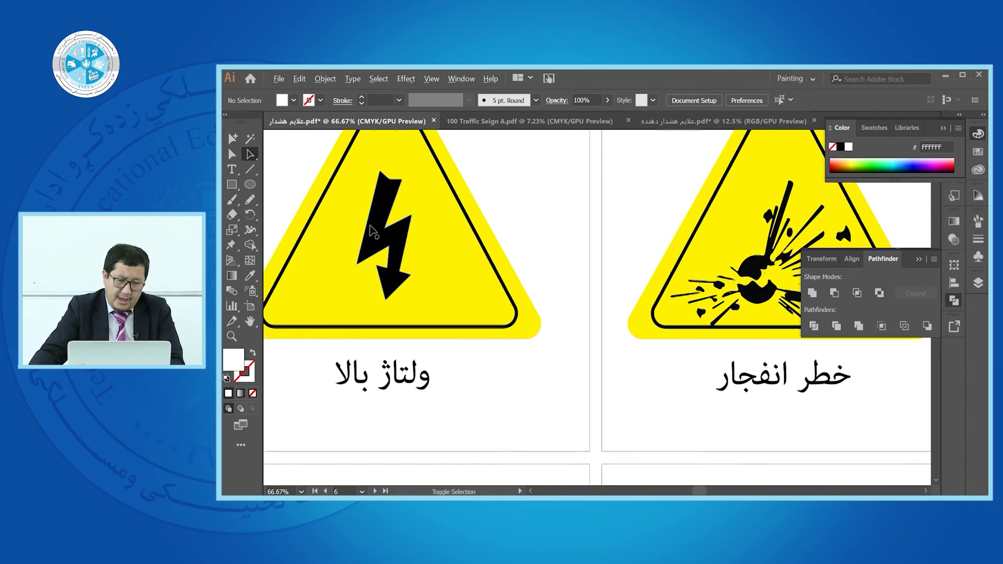
scroll(426, 238, "down", 3)
scroll(575, 253, "up", 3)
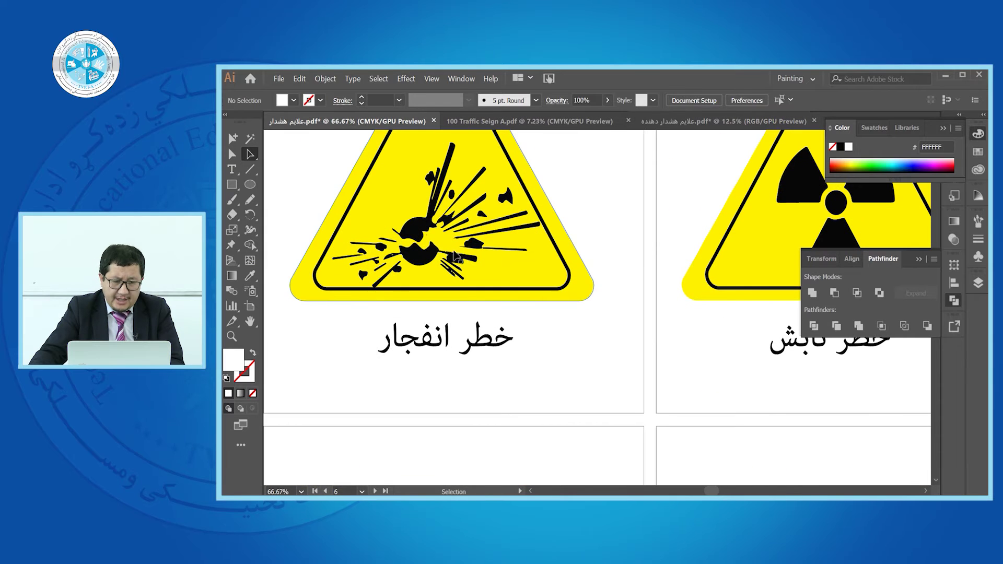
scroll(574, 252, "down", 3)
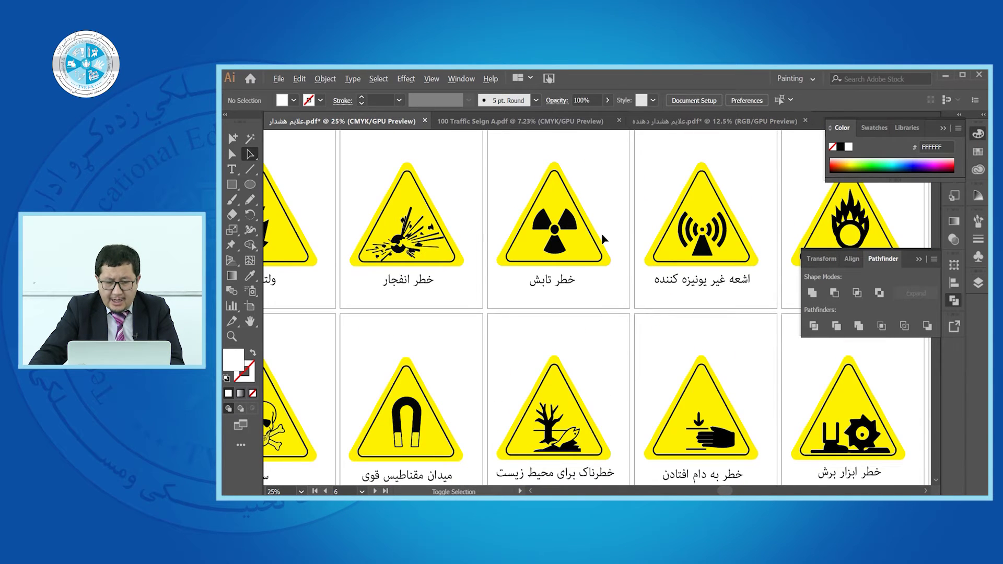
scroll(600, 233, "up", 2)
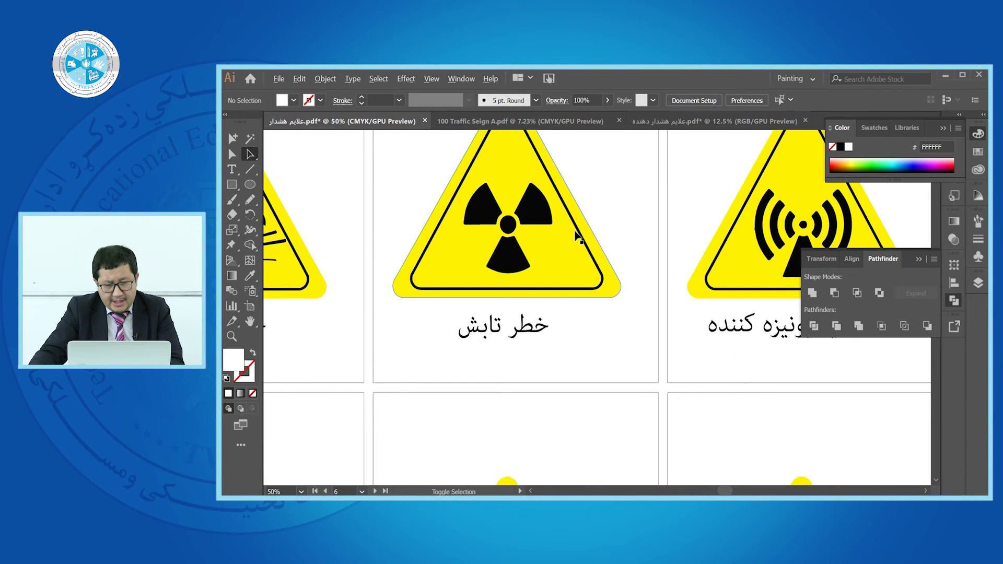
scroll(577, 241, "down", 3)
- Copy the radiation symbol and its caption "خطر تابش" into the working sign document, and move them onto the blank artboard
left_click(539, 240)
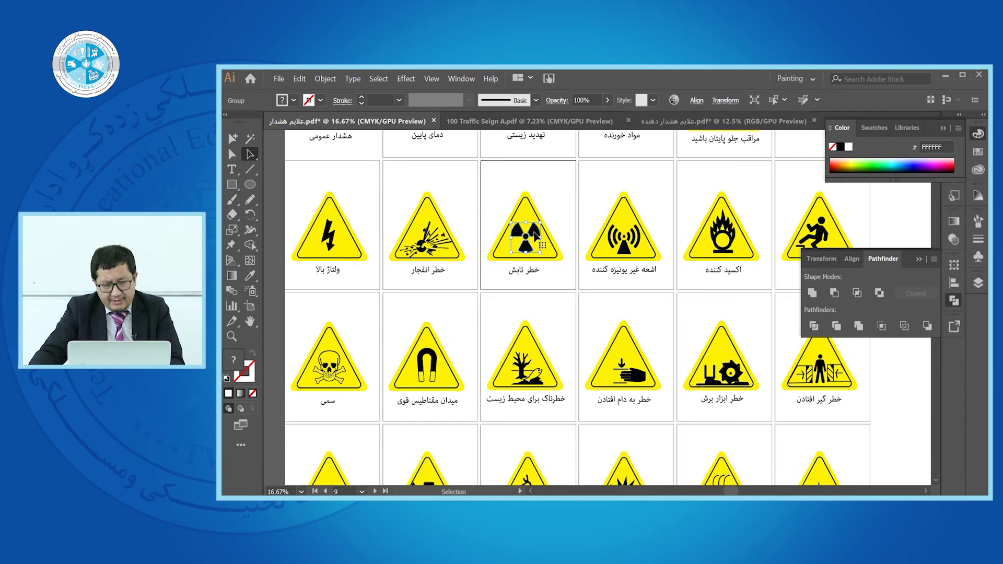
left_click(526, 277, "shift")
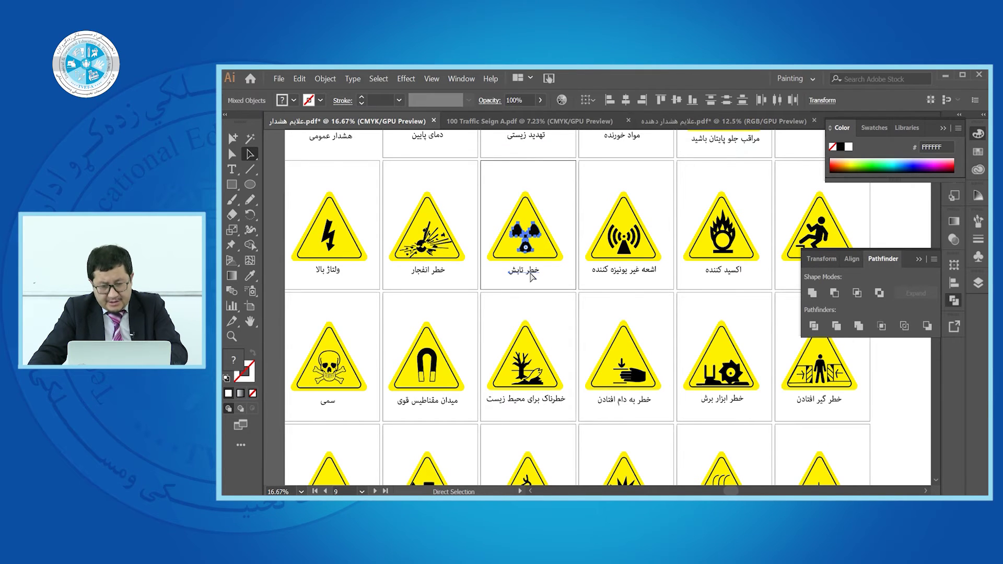
left_click(721, 126)
scroll(558, 166, "down", 1)
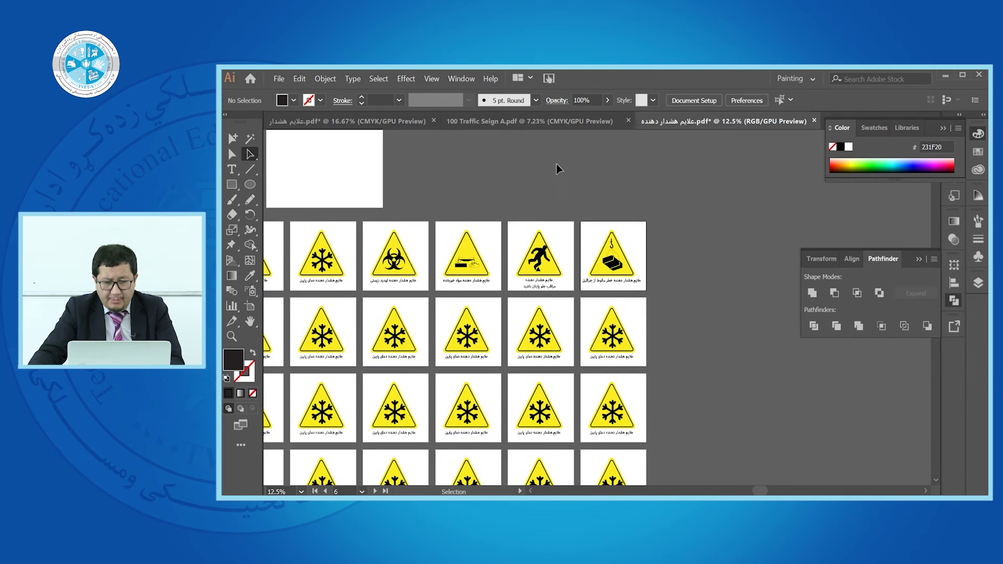
scroll(575, 209, "up", 2)
key("ctrl+v")
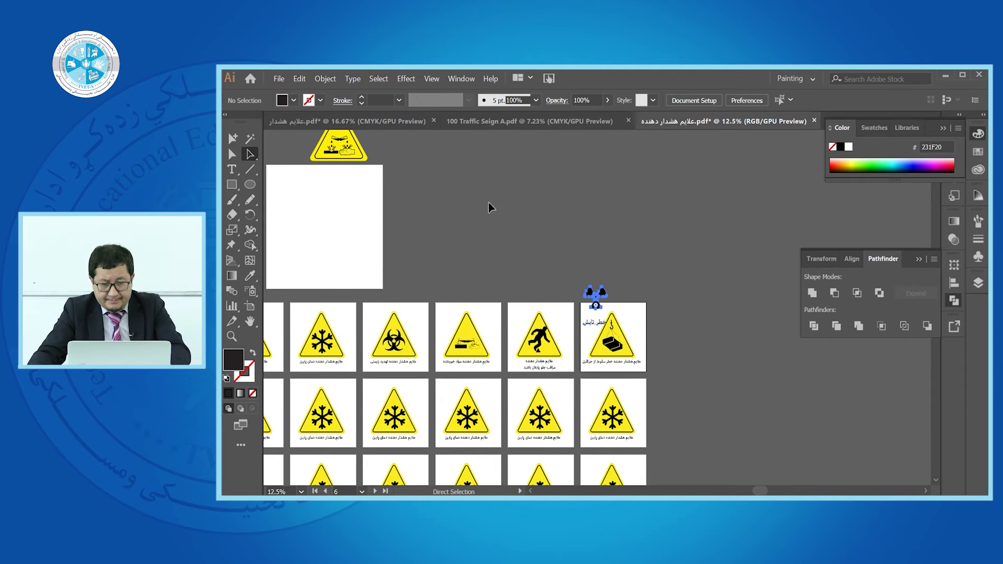
left_click_drag(590, 297, 328, 204)
- Move the radiation symbol and its caption off the blank artboard separately, keeping both beside it as a drawing reference
key("ctrl+plus")
key("ctrl+plus")
key("ctrl+plus")
key("ctrl+plus")
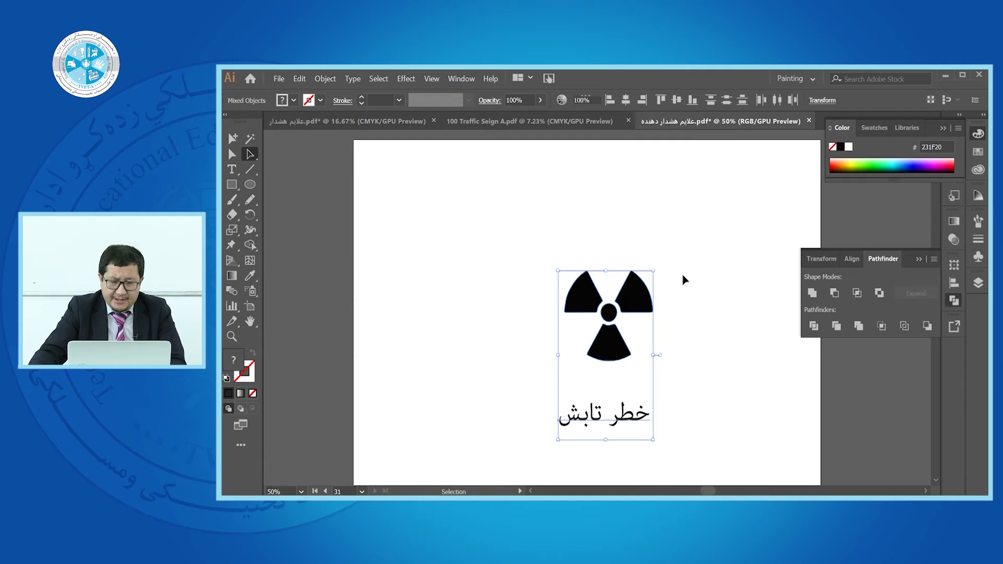
left_click(683, 281)
key("ctrl+minus")
key("ctrl+minus")
left_click_drag(649, 299, 478, 291)
left_click(622, 360)
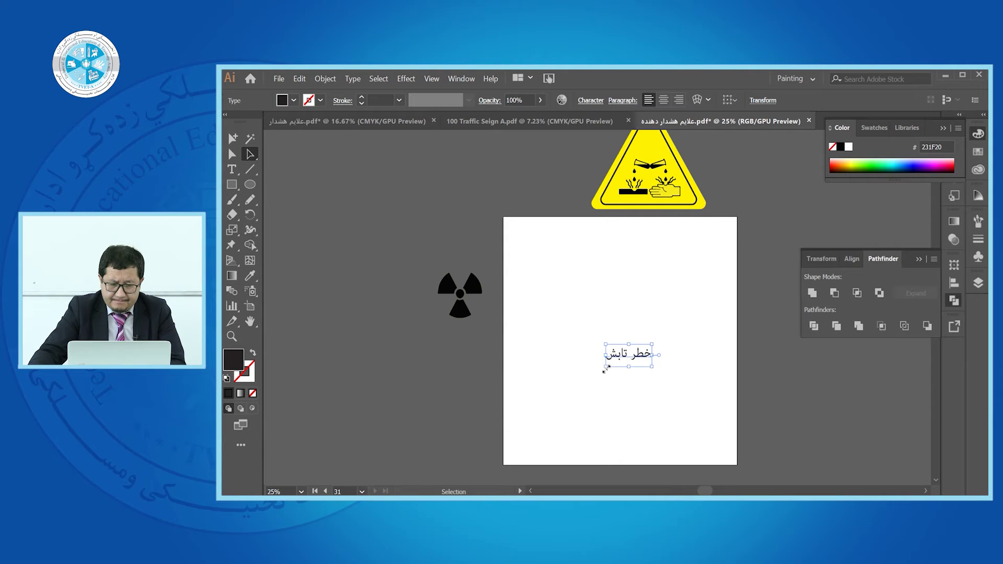
left_click_drag(614, 362, 408, 407)
- Create a six-point star on the blank artboard with Radius 1 set to 0 and Radius 2 at 5 cm
left_click(250, 184)
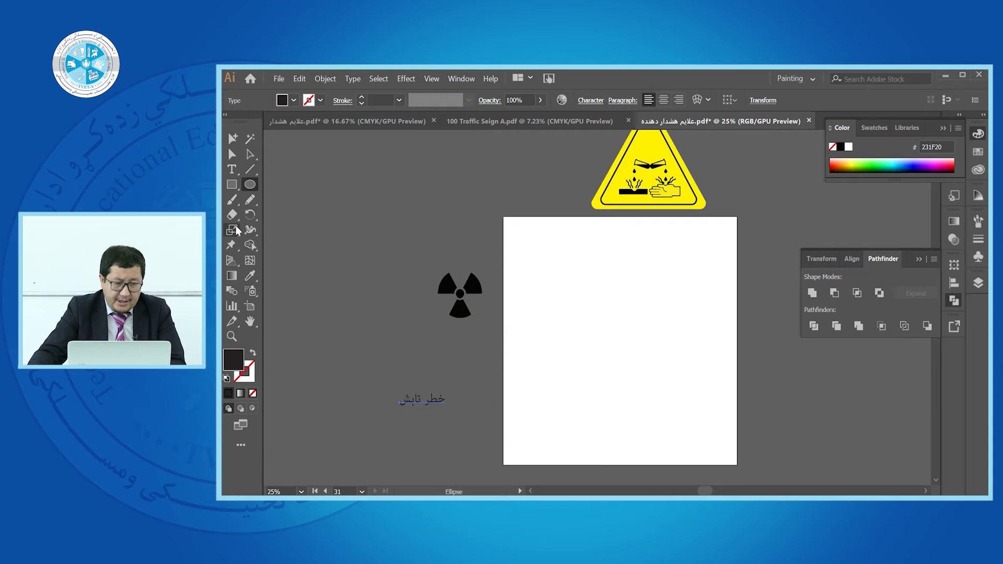
left_click_drag(236, 188, 283, 220)
left_click(622, 343)
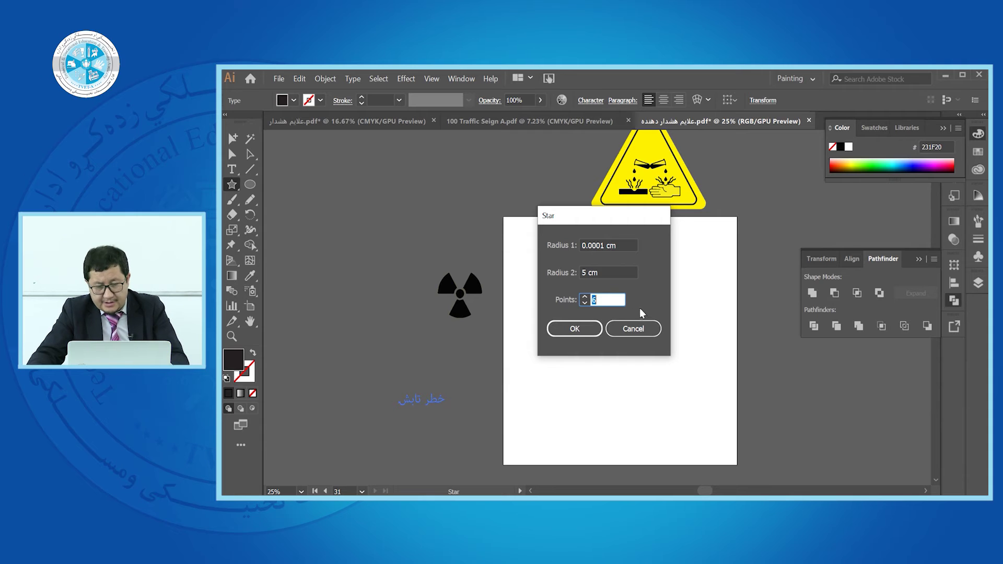
left_click(623, 246)
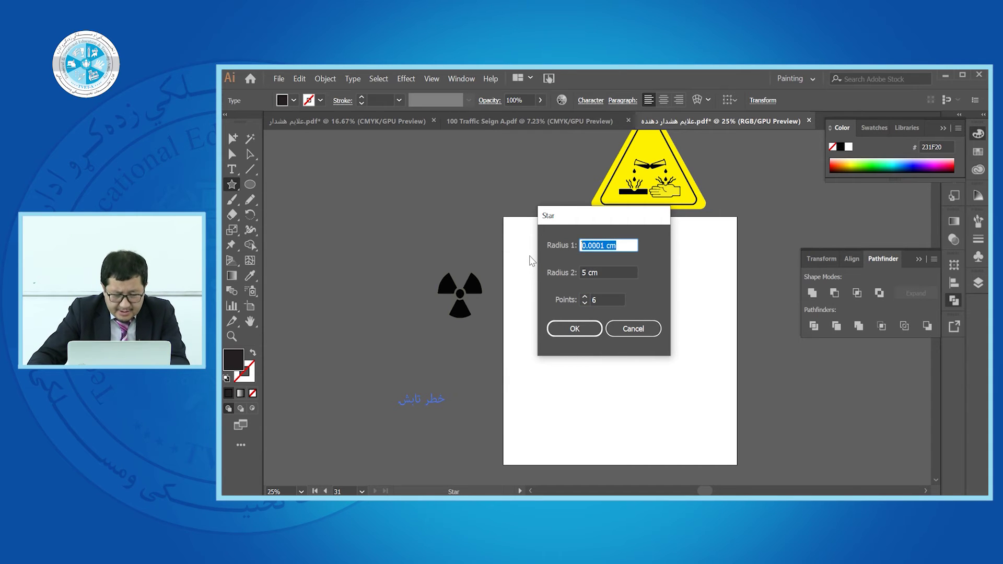
type("0")
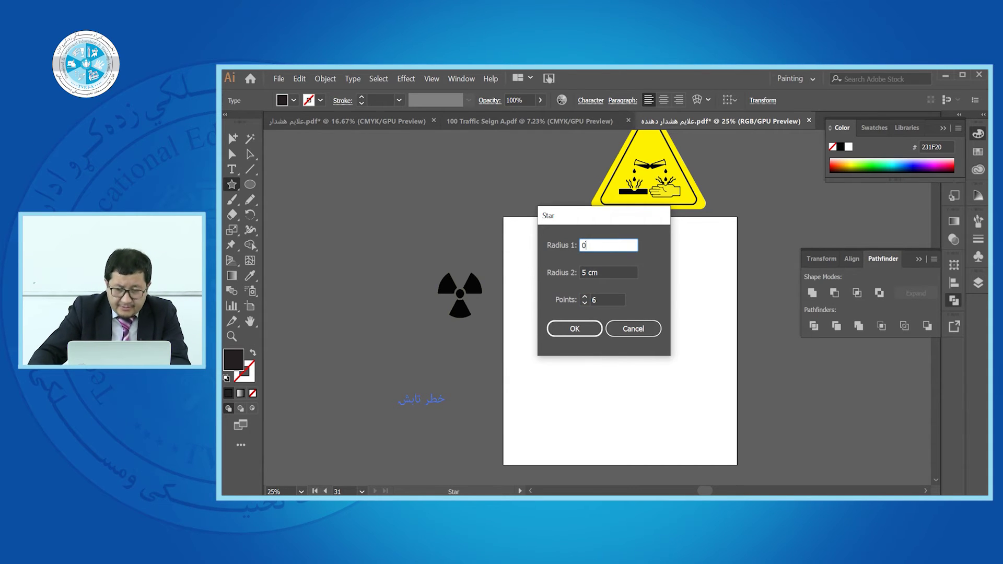
left_click(571, 335)
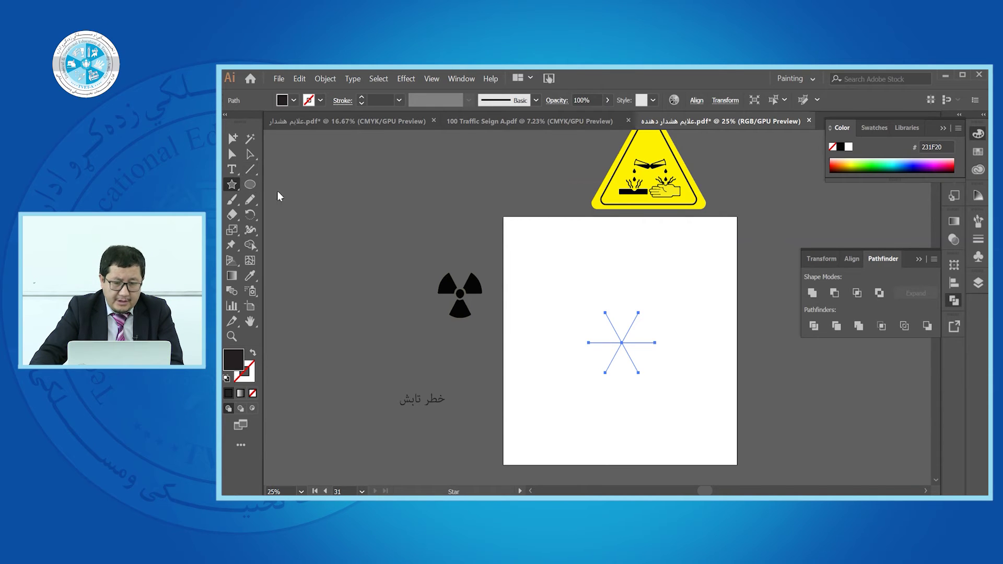
- Scale the six-line star from its centre to about twice its size, and deselect it
left_click(249, 154)
key("ctrl")
left_click_drag(655, 372, 695, 406)
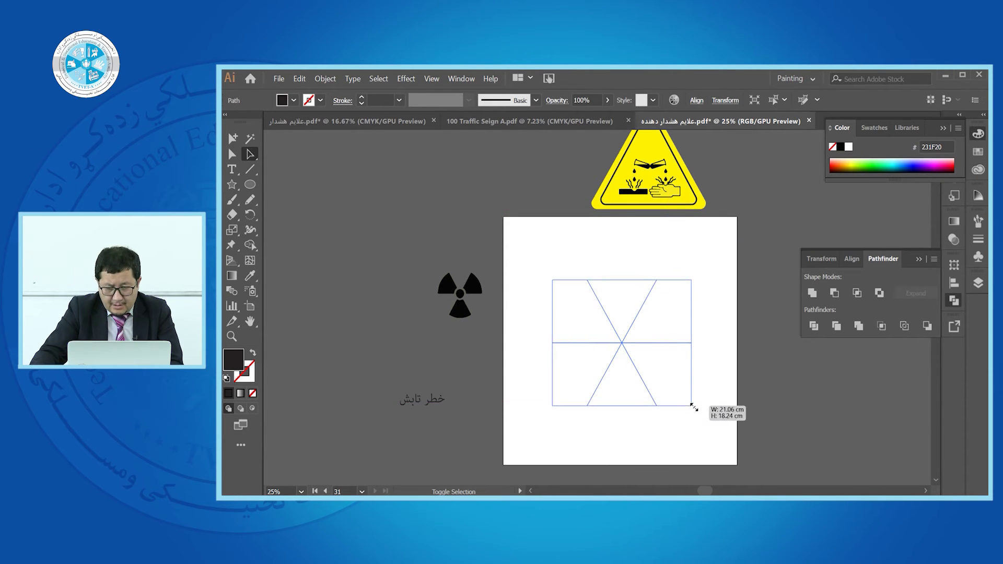
left_click(687, 279)
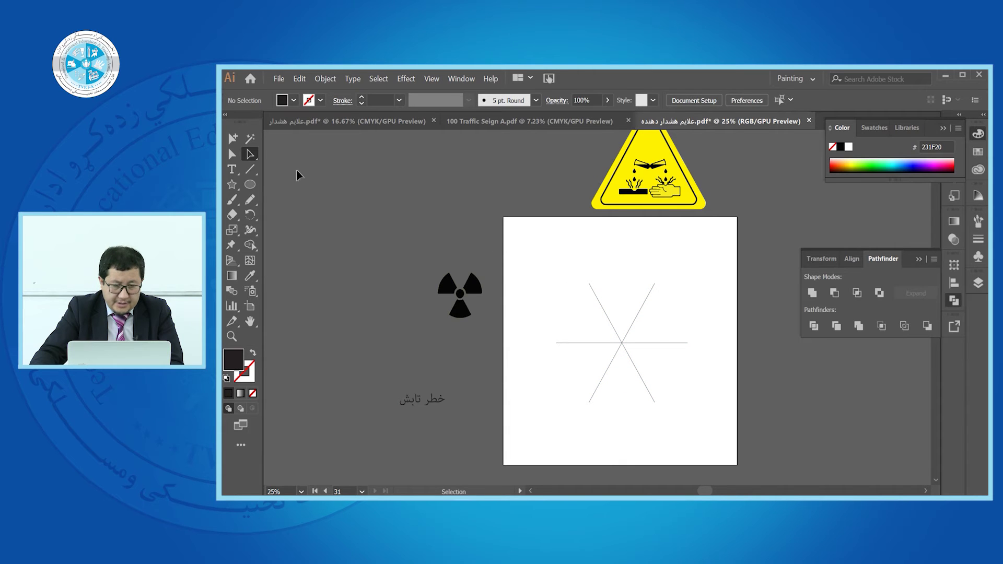
- Draw a small black circle and a much larger concentric one, both centred where the star's lines cross
left_click(251, 187)
scroll(622, 340, "up", 4)
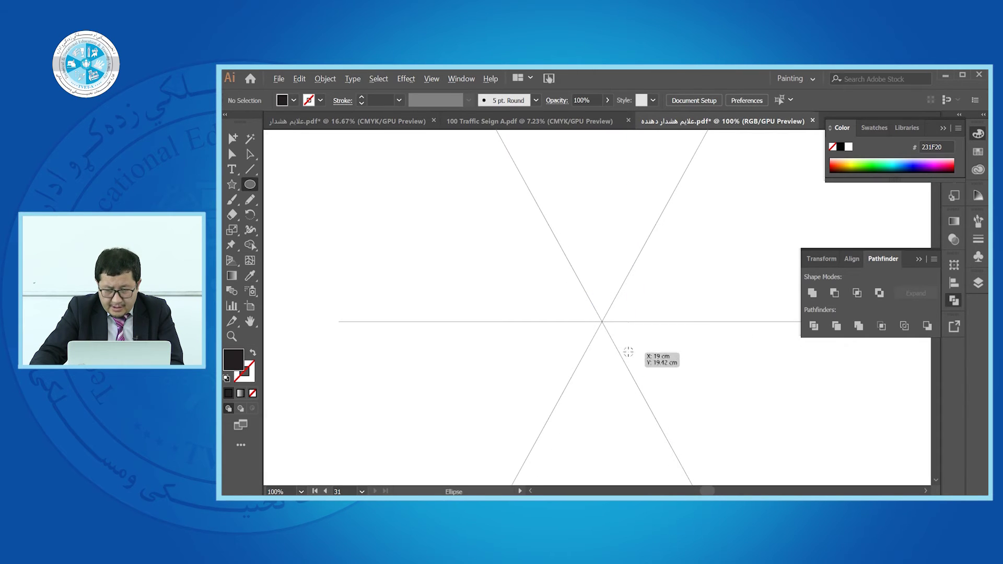
left_click_drag(606, 322, 621, 355)
scroll(606, 340, "down", 2)
scroll(606, 340, "down", 2)
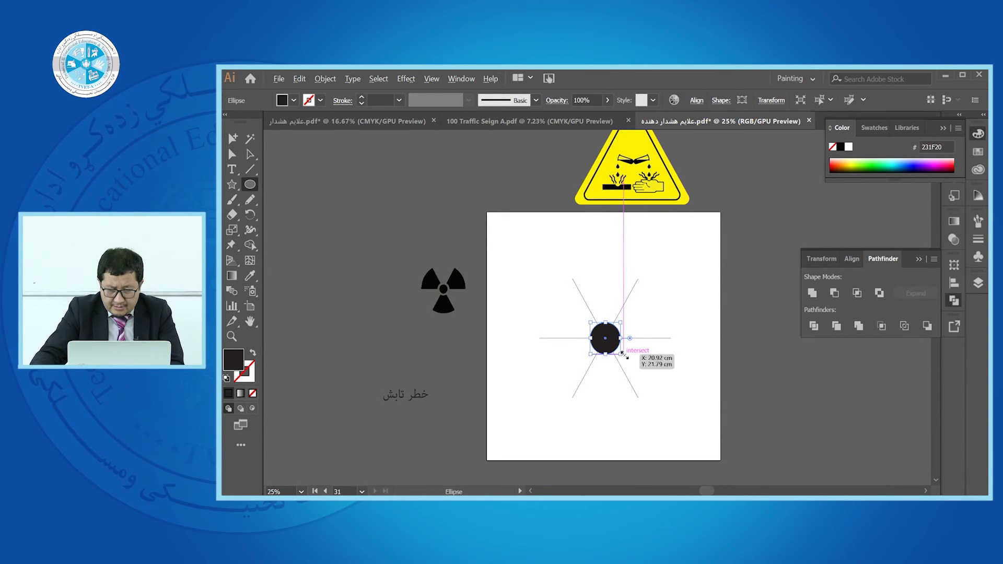
left_click_drag(605, 339, 658, 393)
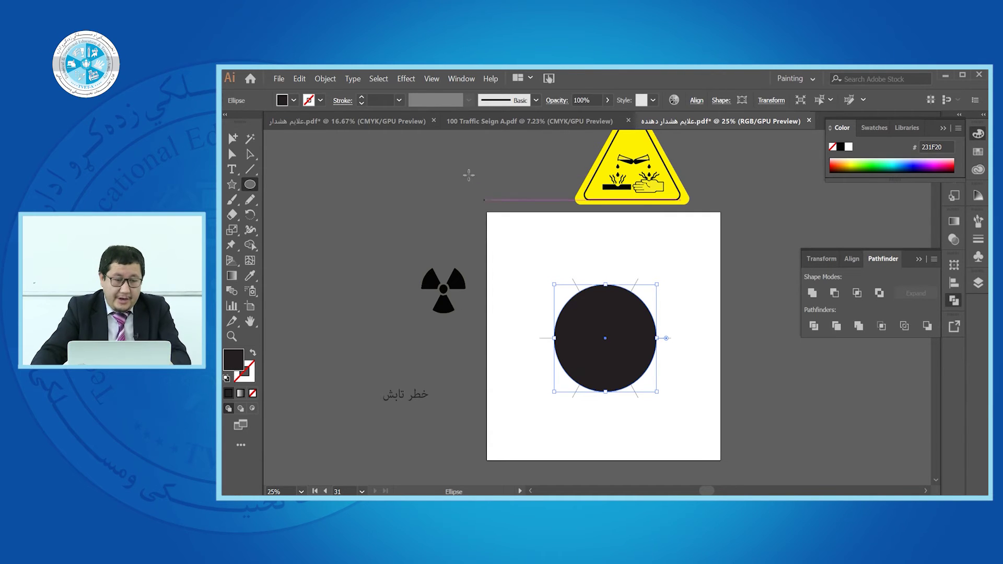
- Send the large black circle to the back, behind the small circle and the star lines
left_click(250, 154)
left_click(573, 250)
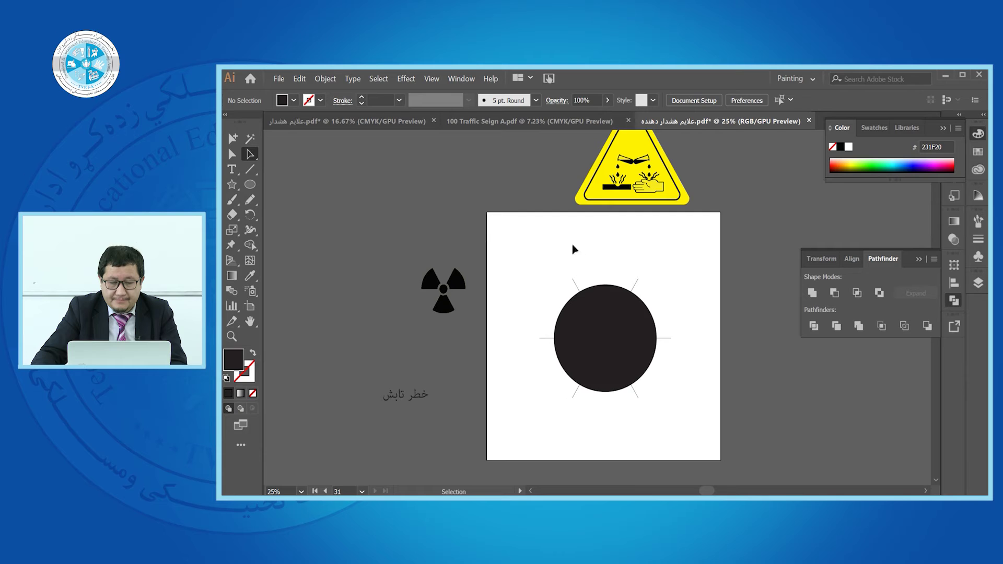
scroll(618, 352, "up", 2)
left_click(611, 331)
right_click(608, 309)
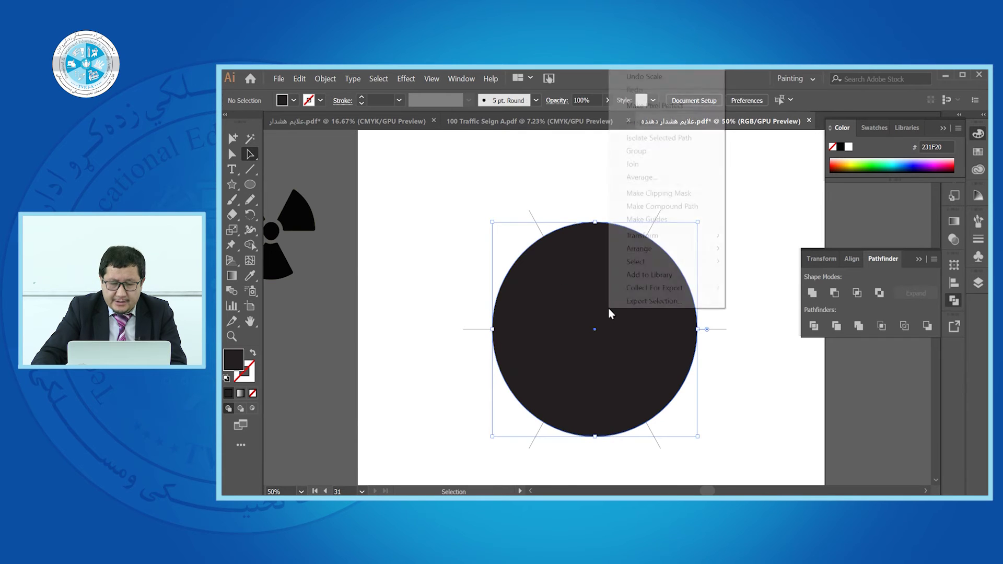
mouse_move(674, 248)
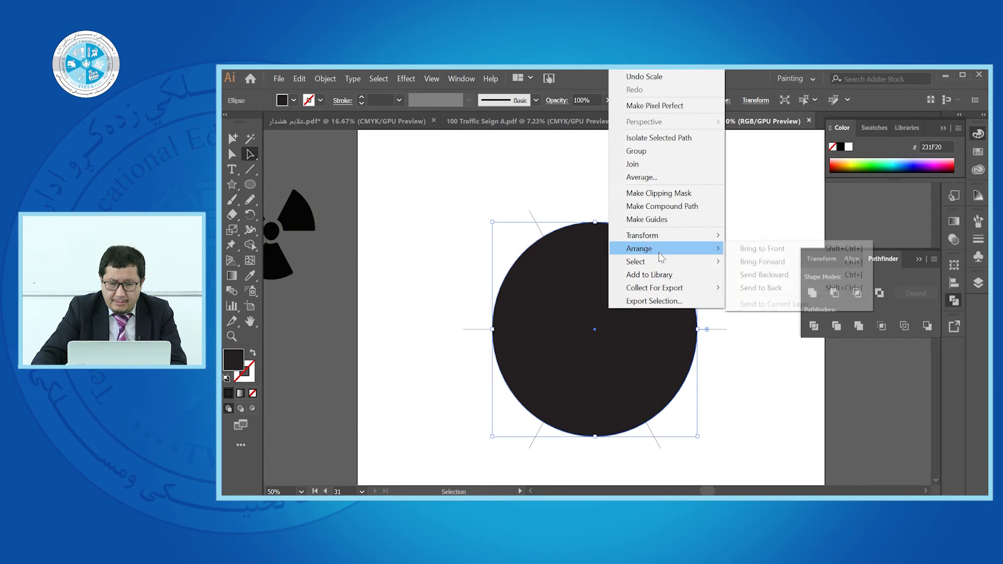
left_click(761, 288)
- Add a slightly larger concentric copy of the small inner circle, and deselect it
left_click(603, 343)
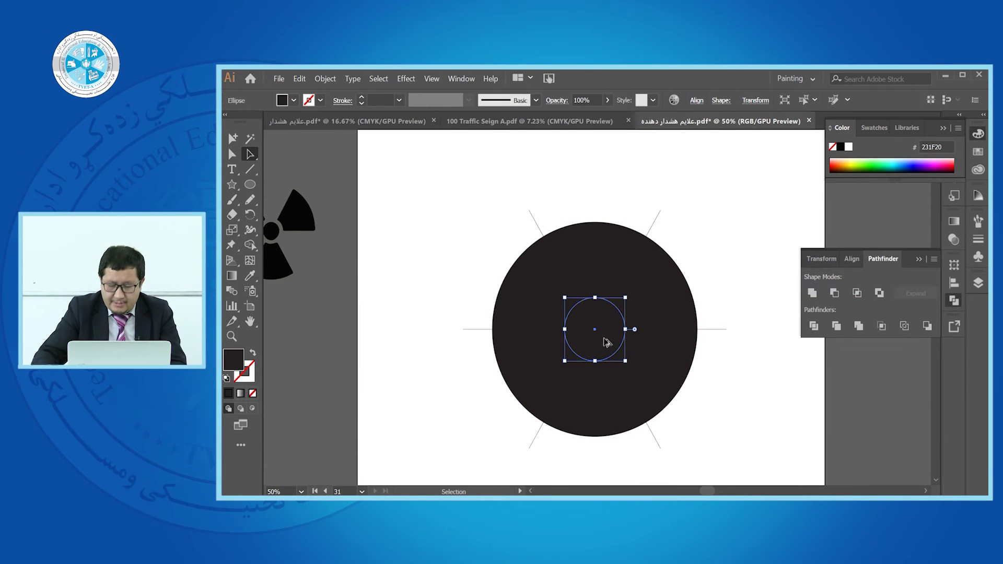
left_click_drag(625, 360, 632, 368)
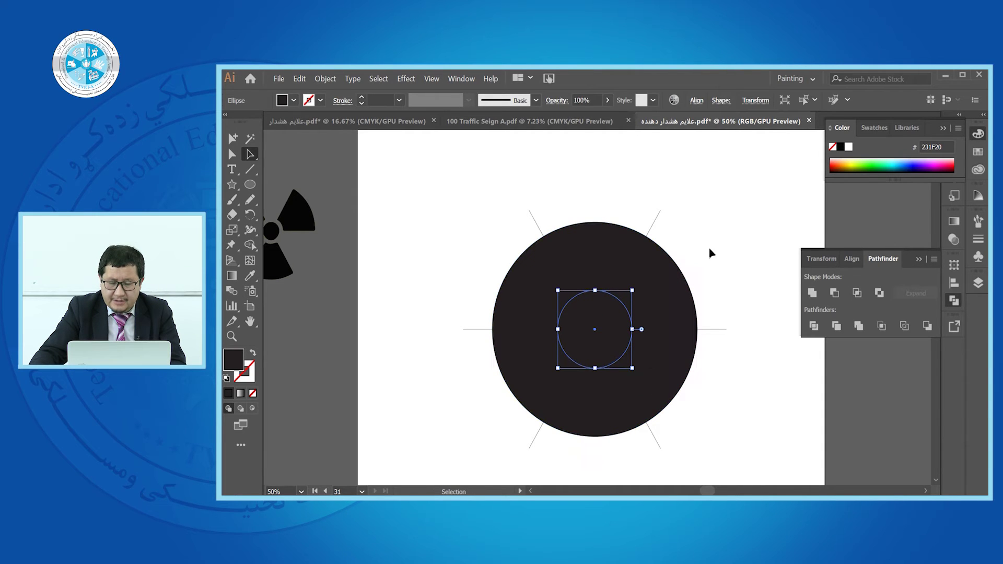
left_click(680, 228)
- Split the circles along the star lines with Pathfinder Divide, and ungroup the resulting pieces
left_click_drag(467, 229, 753, 415)
left_click(814, 325)
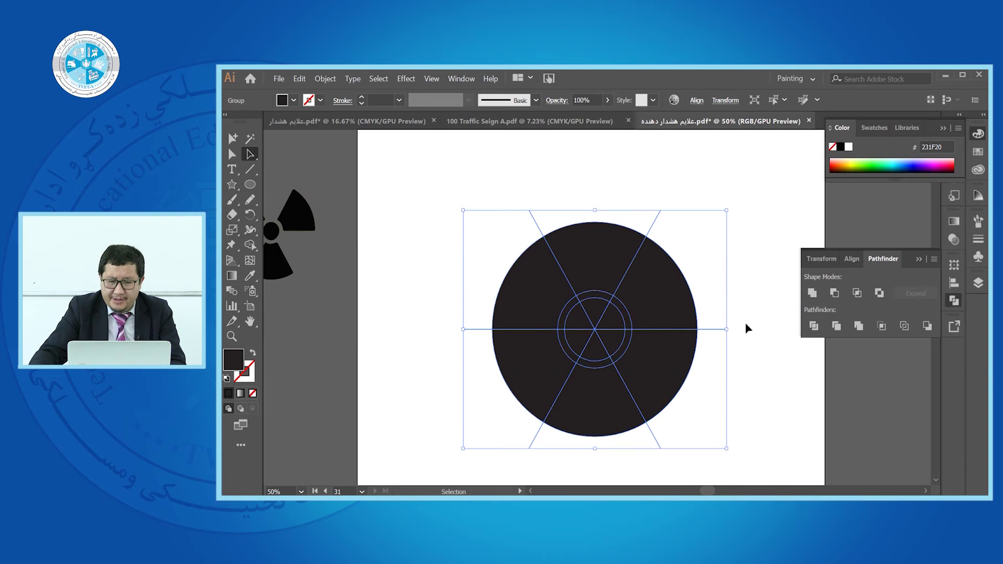
right_click(625, 323)
left_click(706, 236)
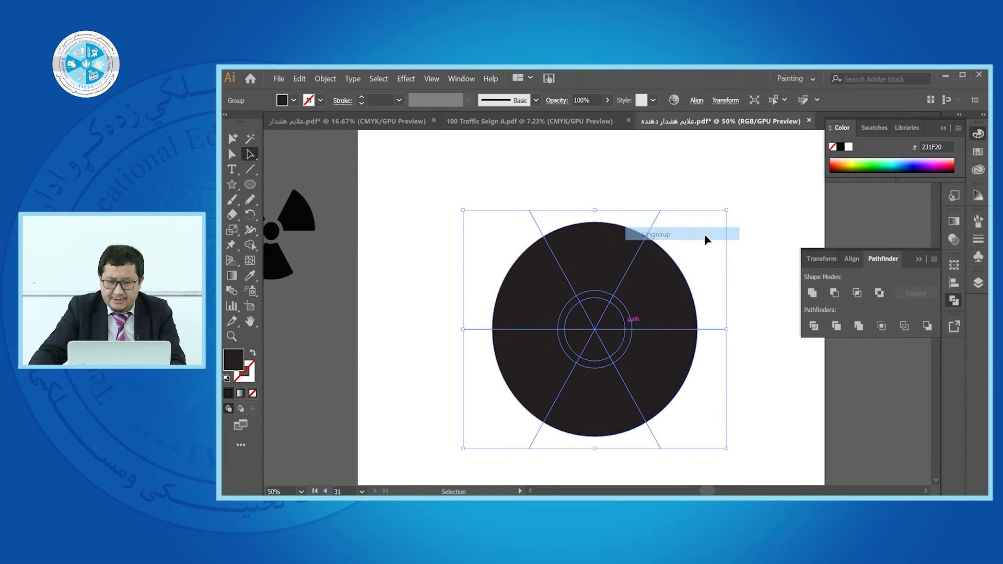
left_click(664, 245)
- Select three alternating outer segments and the pieces of the small centre disc, and move them together beside the artboard
scroll(610, 270, "down", 2)
left_click(624, 264)
left_click(683, 224)
left_click(600, 264)
left_click(575, 279)
left_click(635, 285, "shift")
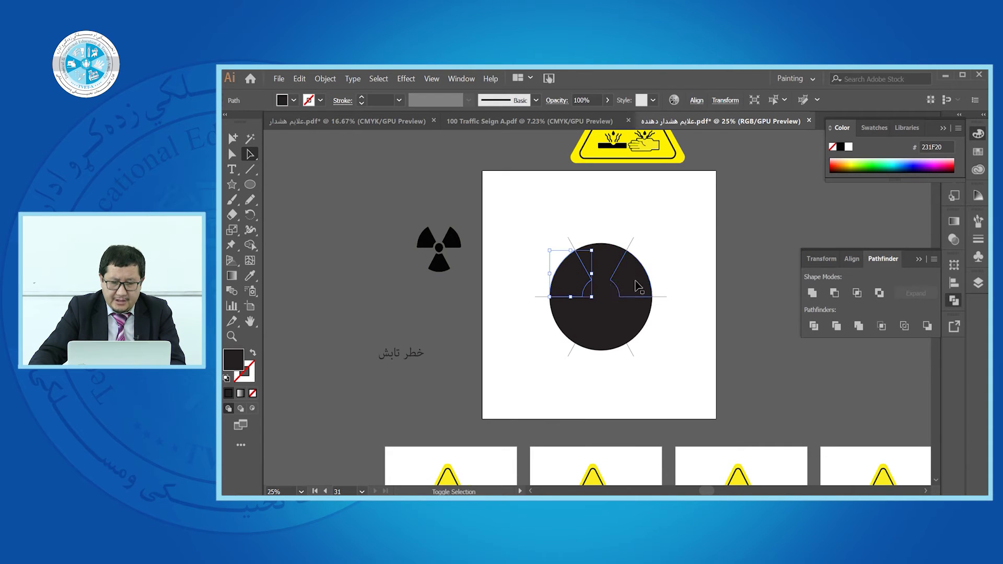
left_click(614, 344, "shift")
left_click(598, 295, "shift")
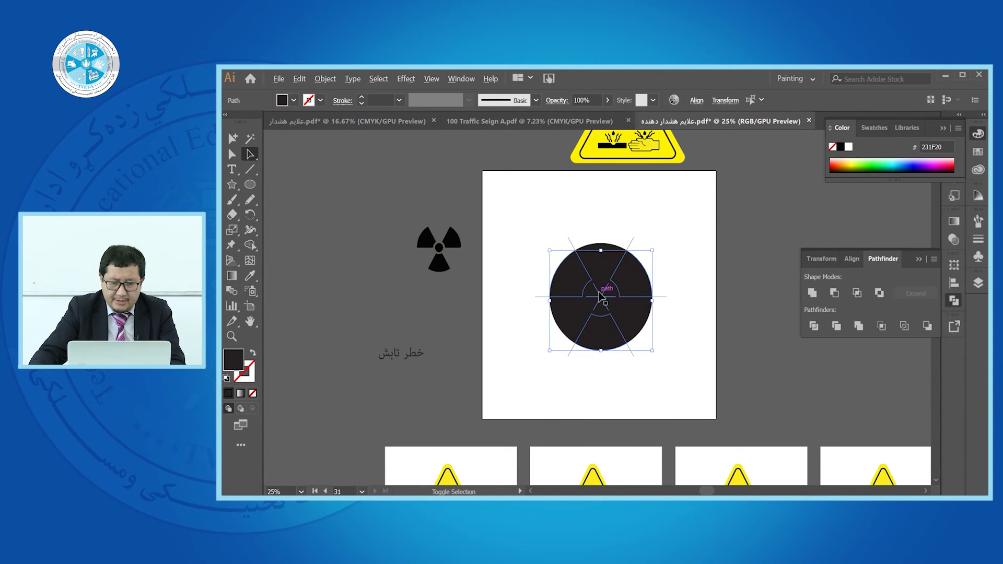
key("ctrl+plus")
key("ctrl+plus")
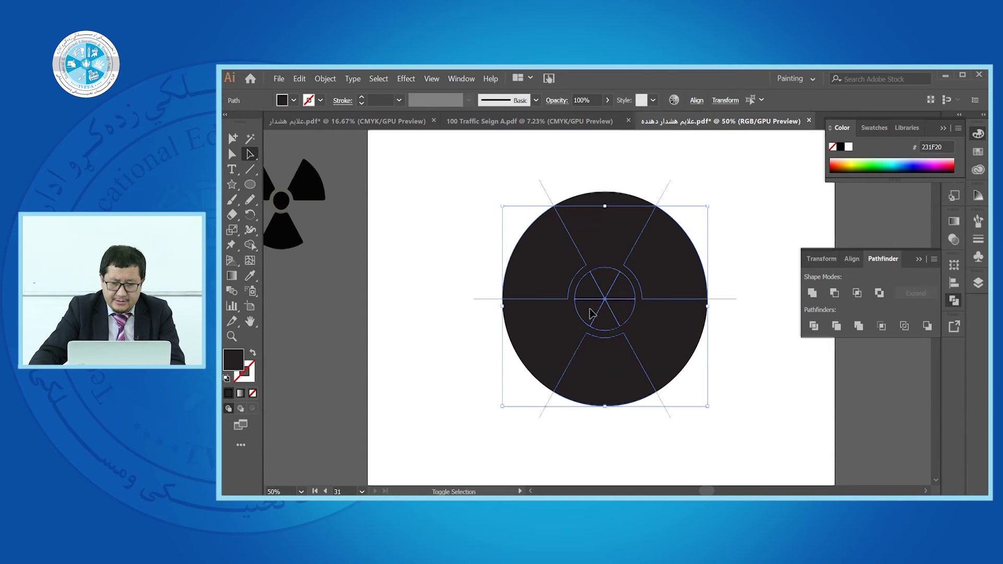
scroll(590, 313, "down", 4)
left_click_drag(591, 312, 695, 284)
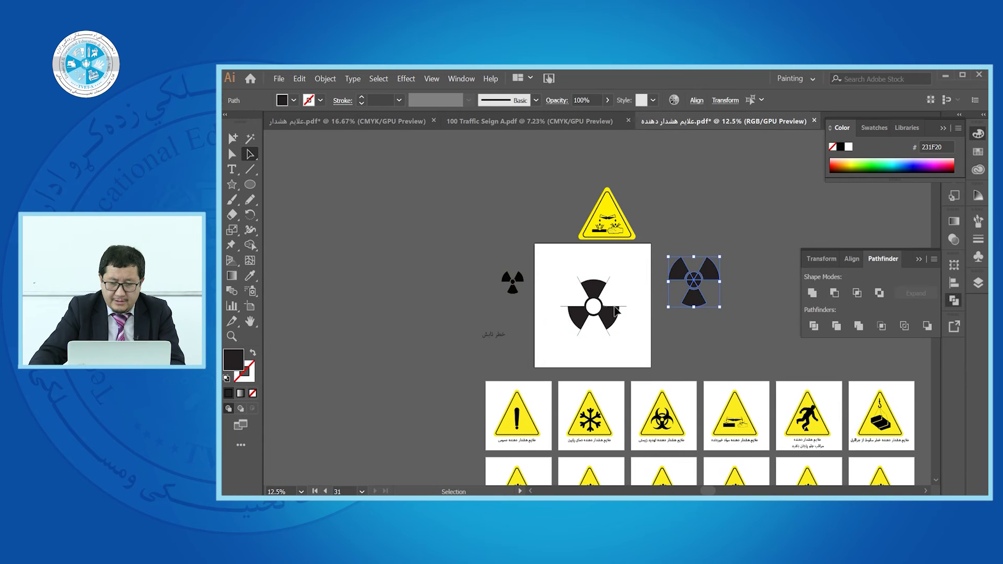
- Delete the leftover circle segments and lines, move the finished radiation symbol onto the centre of the large artboard, and deselect it
left_click(629, 335)
key("Delete")
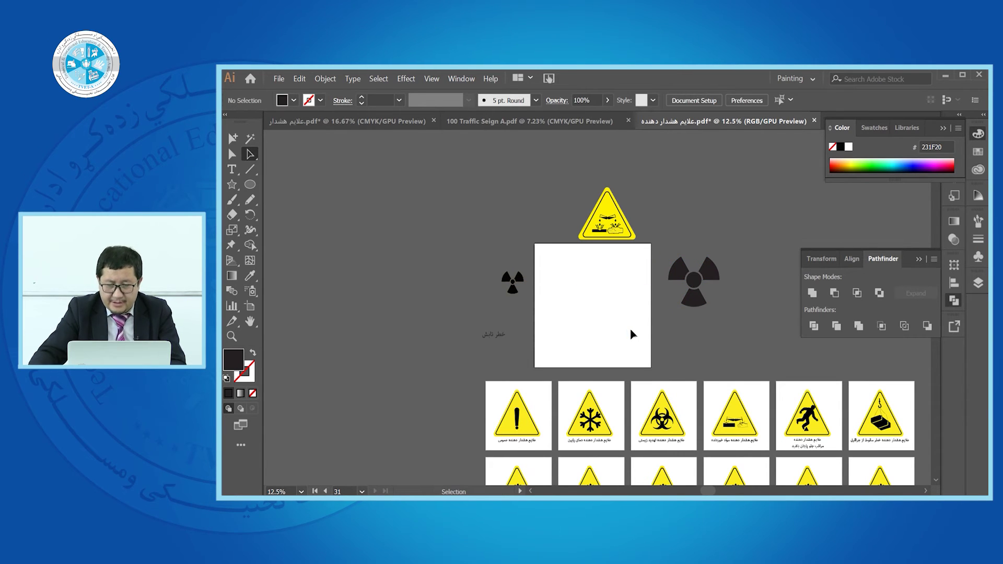
left_click_drag(695, 285, 595, 313)
left_click(636, 303)
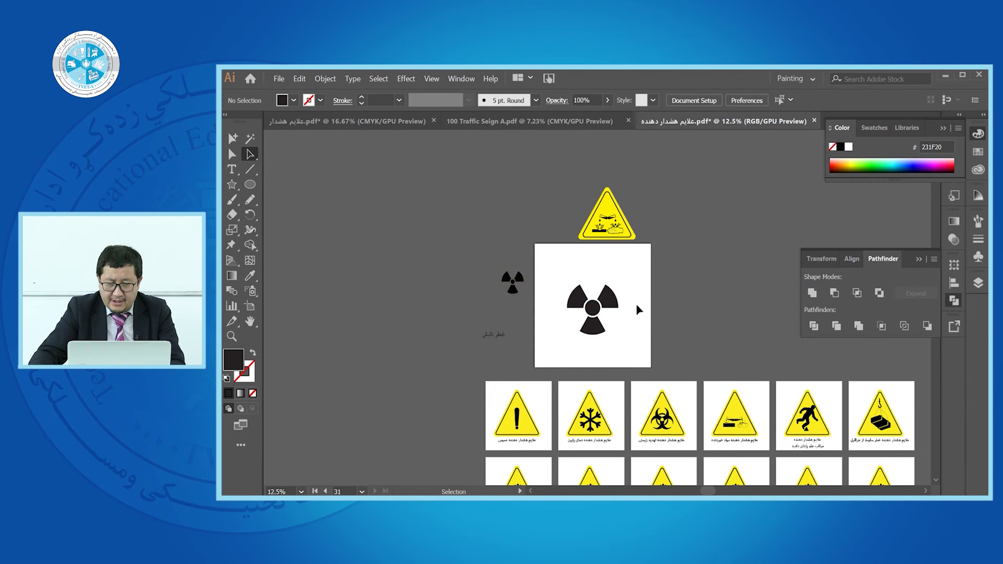
- Delete the snowflake symbol from the first sign in the second row of the sign grid
key("ctrl+equal")
key("ctrl+equal")
key("ctrl+minus")
key("ctrl+minus")
key("ctrl+minus")
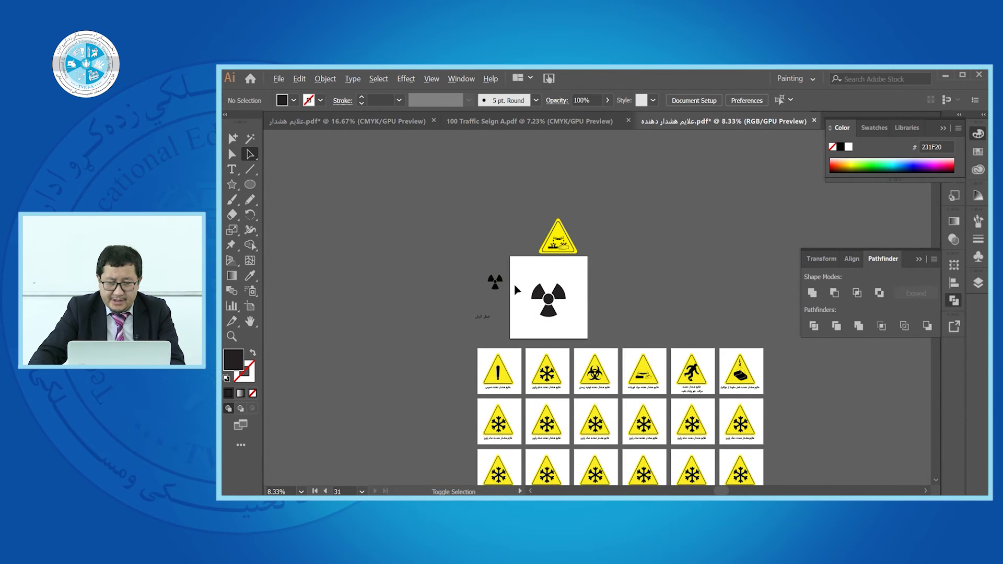
scroll(492, 314, "up", 3)
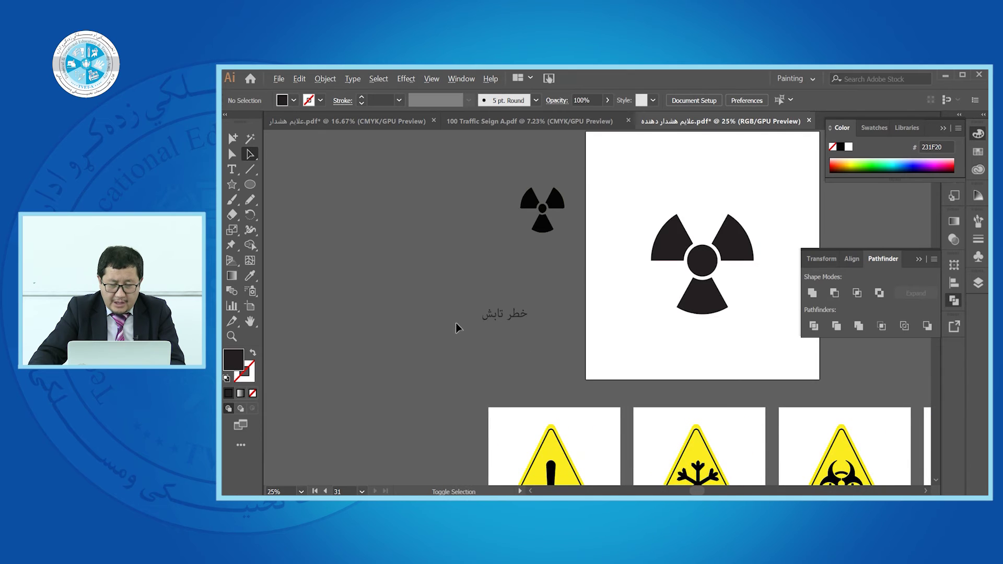
scroll(457, 328, "down", 3)
left_click(532, 314)
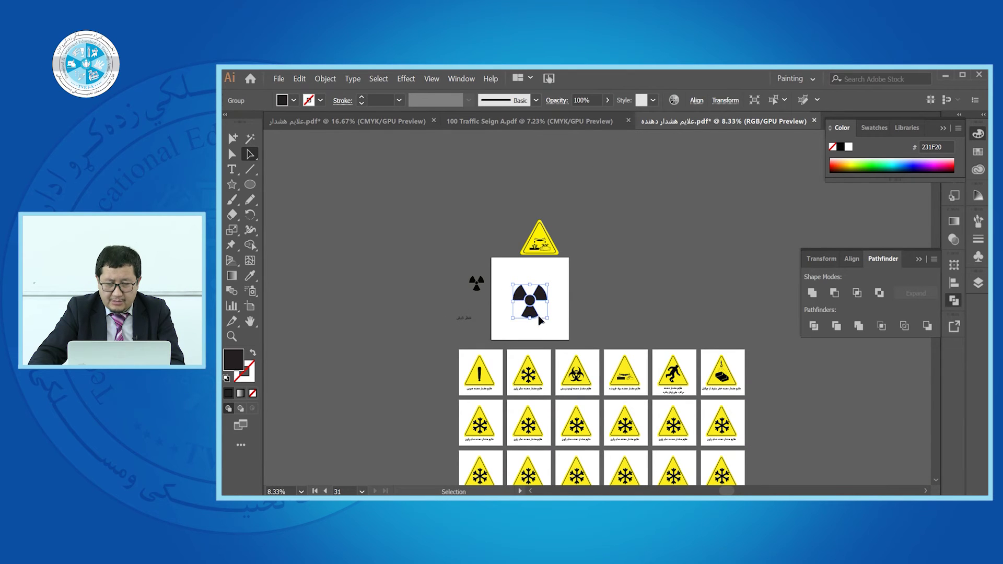
left_click(481, 424)
key("Delete")
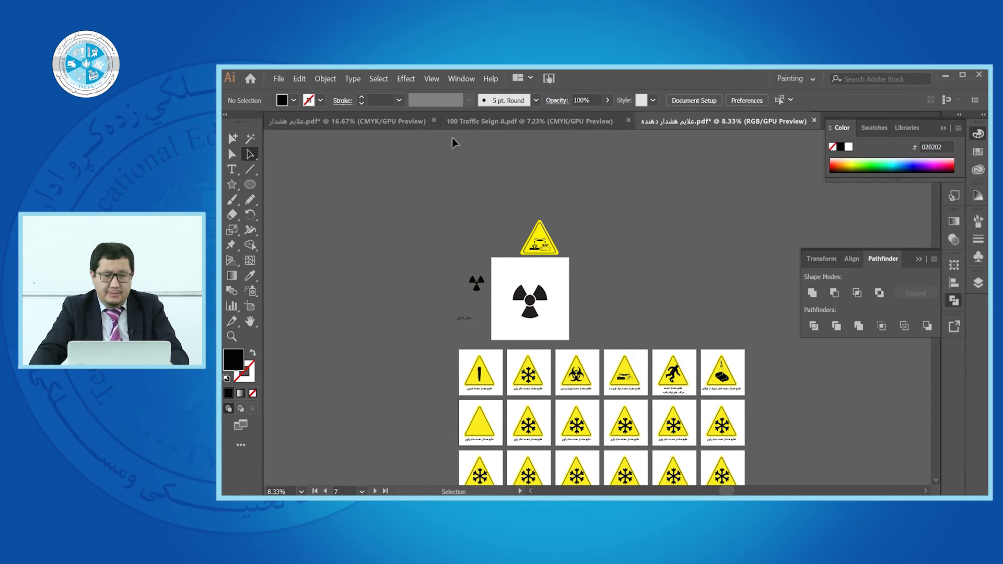
- Switch to the reference warning sign document and examine its radiation, oxidizer, falling and toxic signs for symbols to reuse
left_click(399, 121)
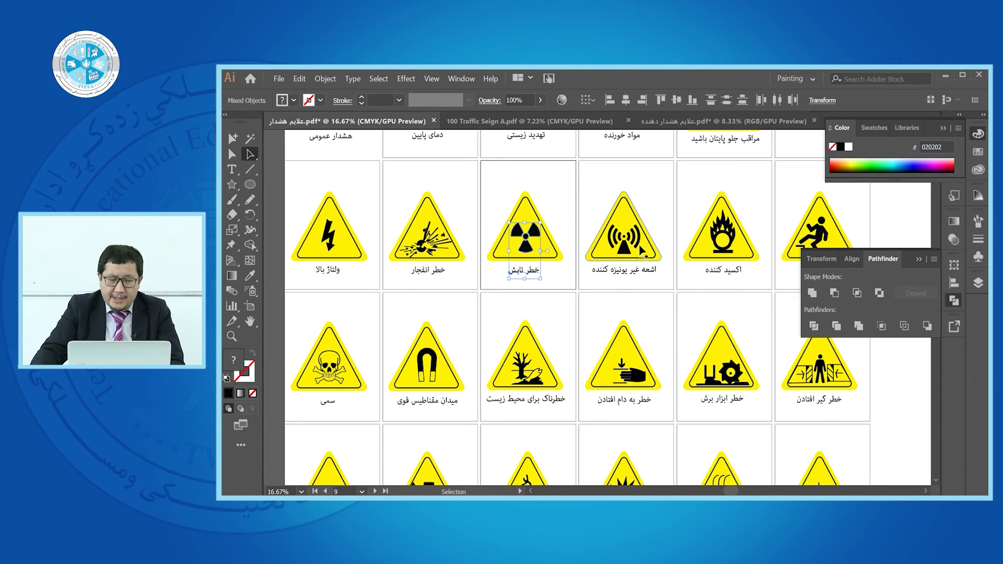
scroll(642, 253, "up", 4)
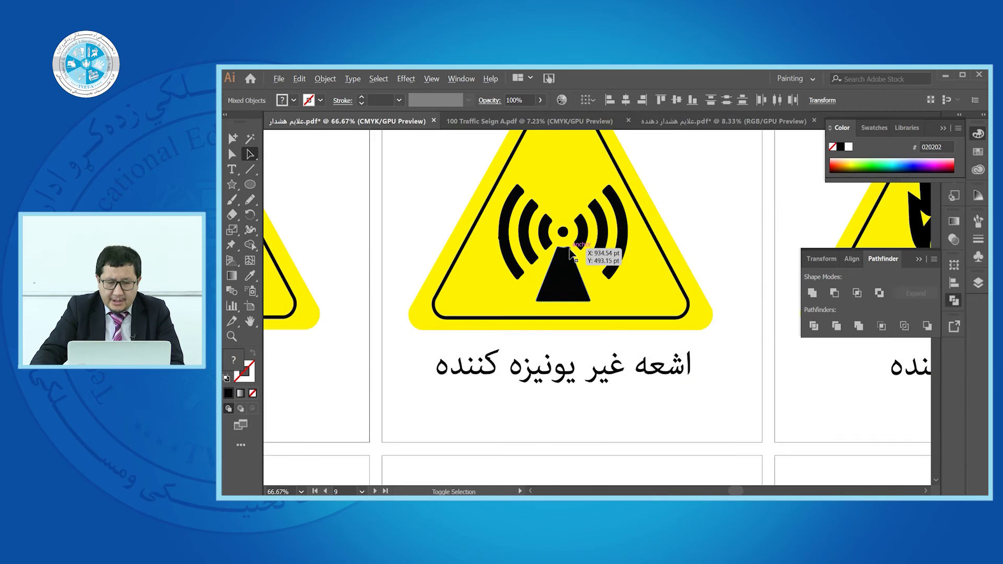
scroll(571, 253, "down", 2)
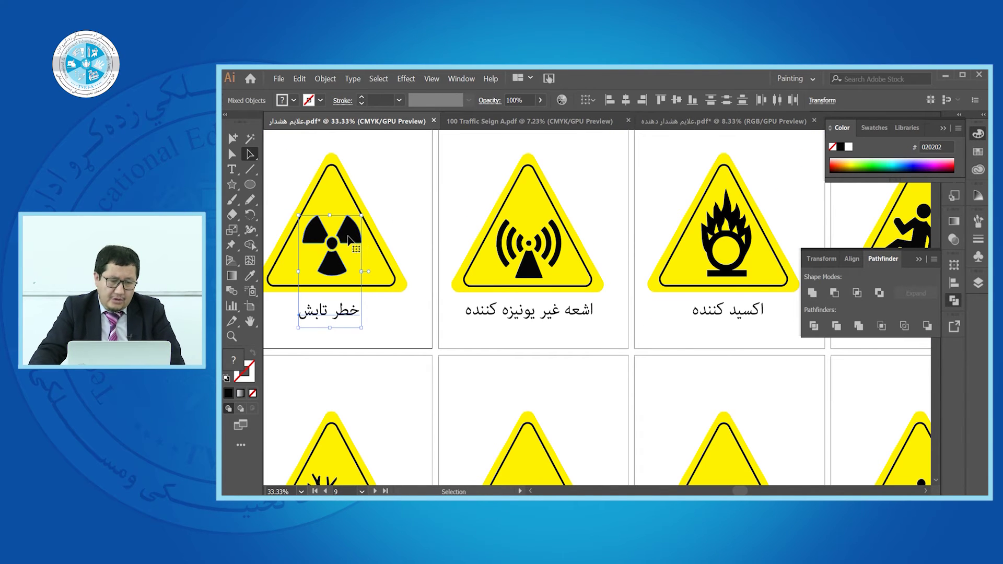
left_click(646, 251)
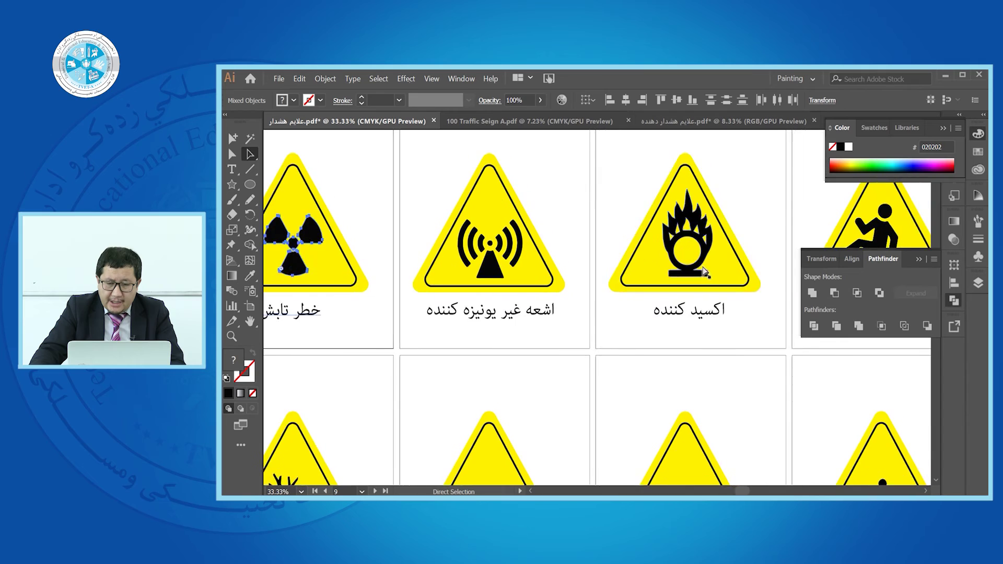
scroll(695, 277, "right", 3)
scroll(695, 277, "right", 3)
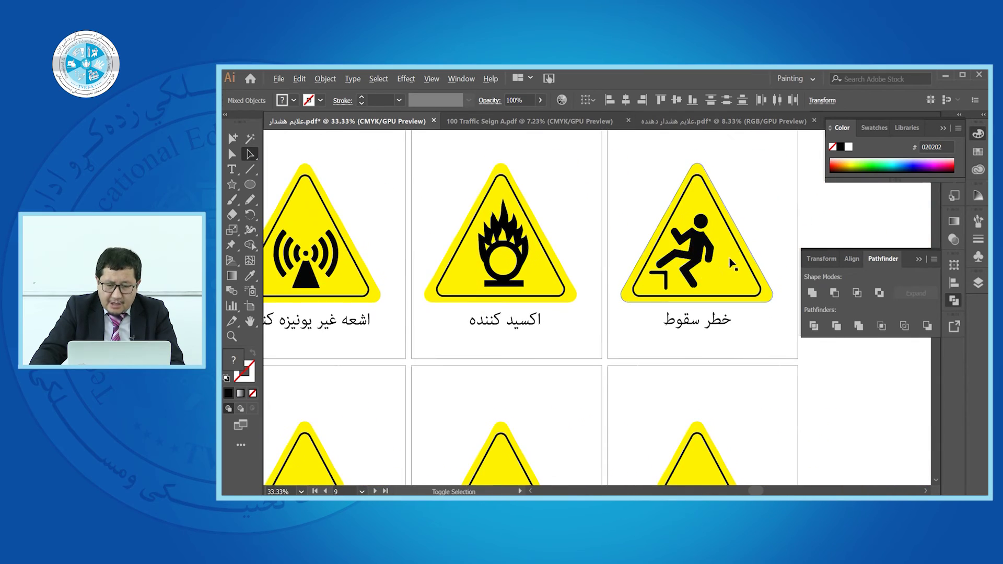
scroll(728, 265, "down", 4)
scroll(478, 327, "up", 7)
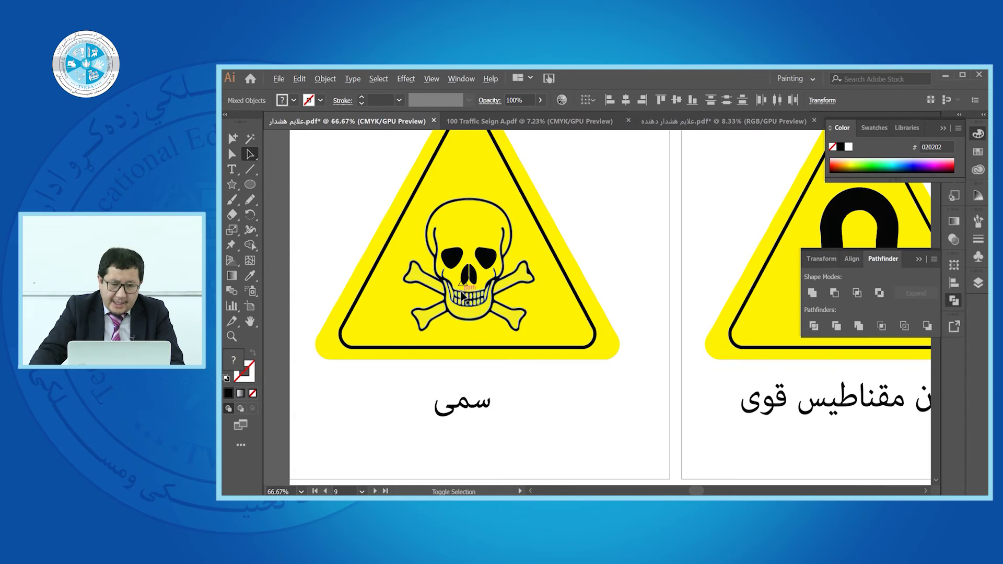
scroll(473, 280, "up", 4)
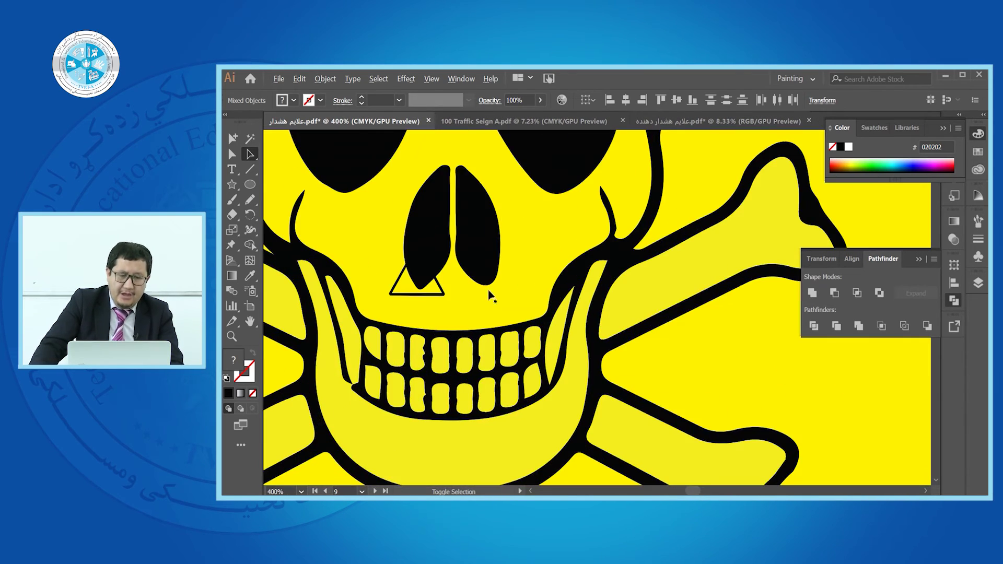
- Cut the skull-and-crossbones artwork out of the sign captioned سمی in the reference document
scroll(493, 282, "down", 4)
left_click(494, 280)
left_click_drag(500, 273, 571, 222)
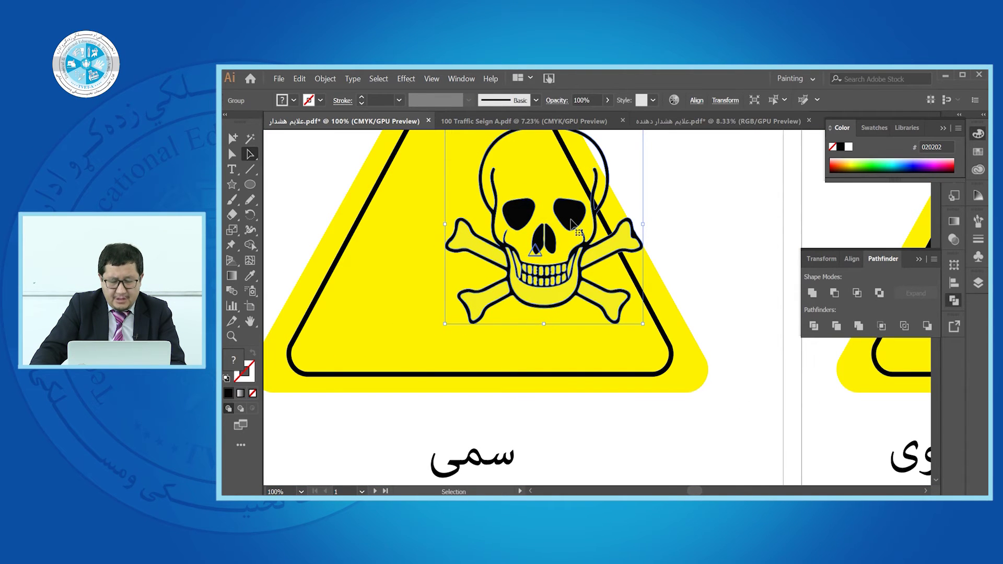
key("Delete")
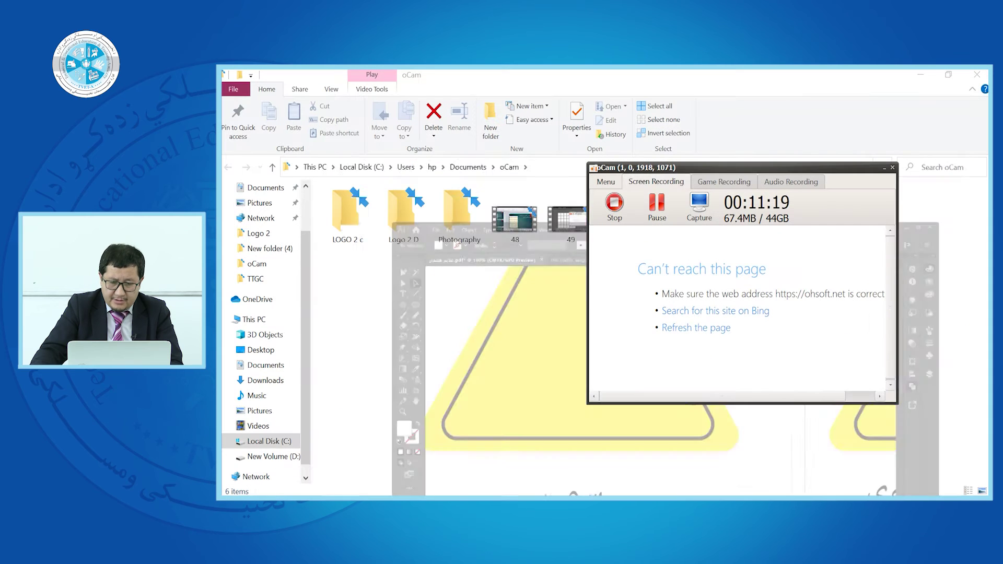
left_click(888, 169)
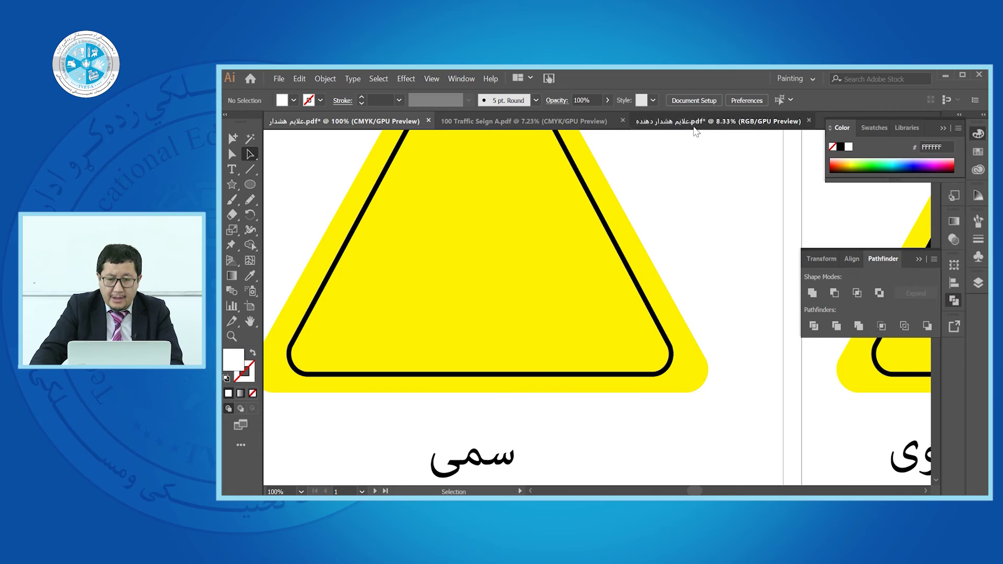
- Return to the علایم هشدار دهنده document, paste the skull and crossbones onto its large artboard, and select the artwork
left_click(695, 125)
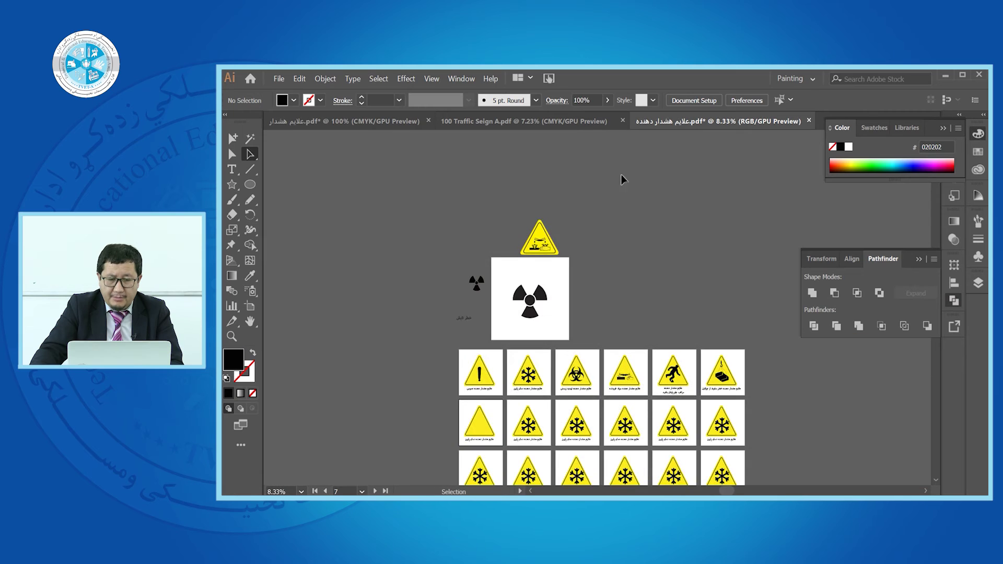
left_click_drag(580, 285, 450, 350)
scroll(619, 281, "up", 4)
key("ctrl+v")
left_click_drag(599, 316, 448, 287)
scroll(448, 287, "up", 4)
left_click(594, 331)
left_click(456, 313)
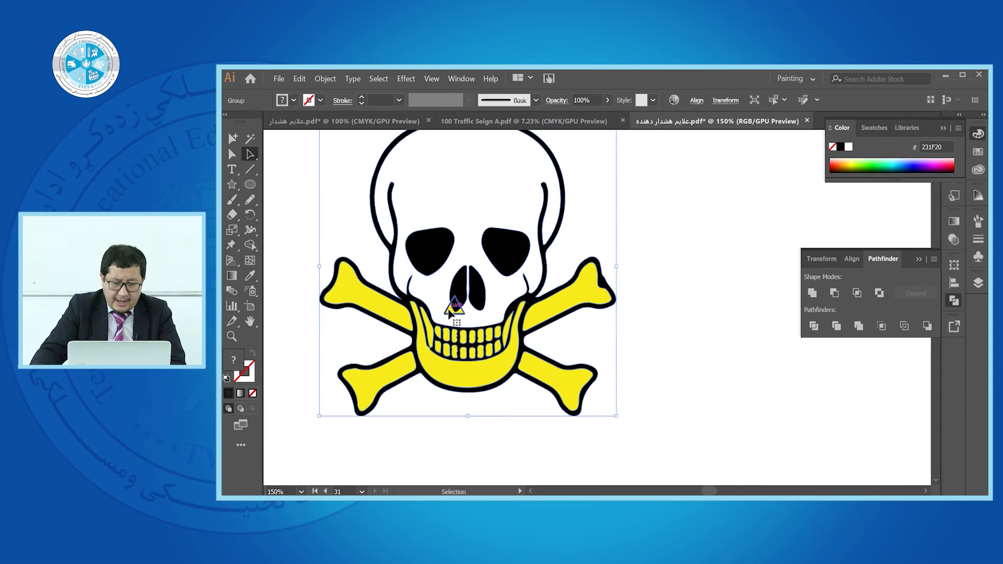
- Ungroup the skull-and-crossbones artwork and delete the stray small triangle beside the nose
right_click(456, 312)
left_click(475, 402)
left_click(605, 327)
left_click(450, 308)
key("Delete")
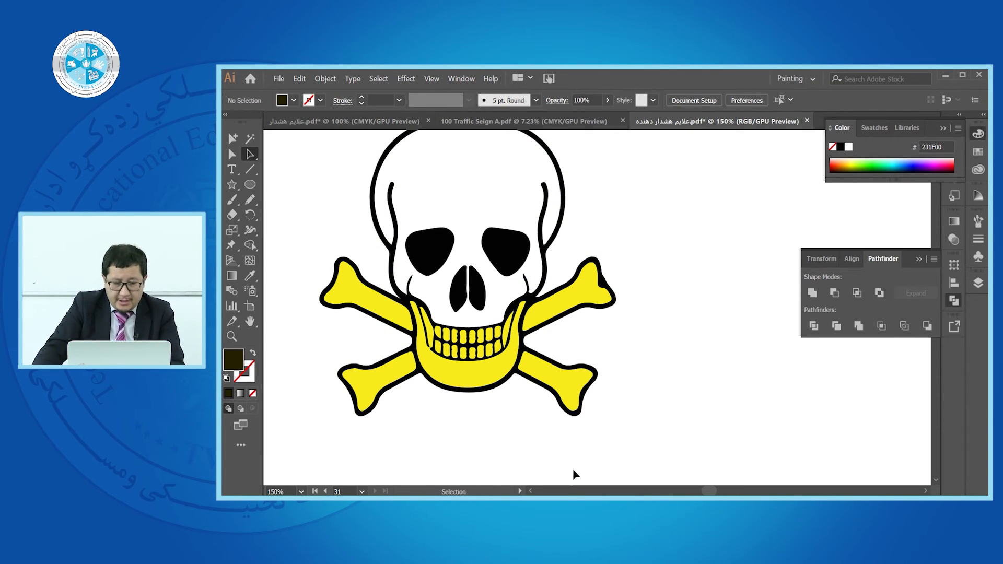
- Switch to Chrome, search Google for اسکلیت in a new tab, and show the image results
key("alt+Tab")
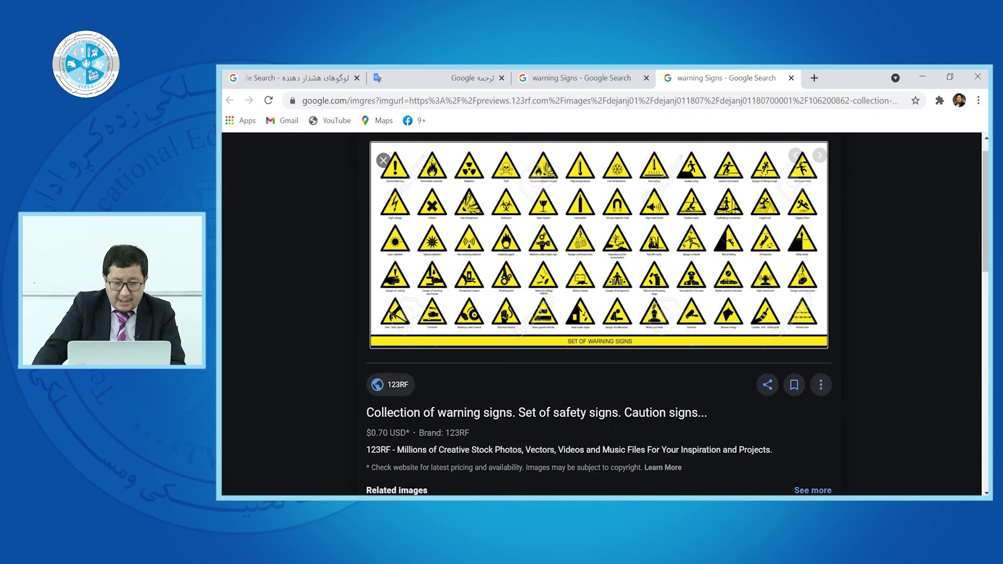
left_click(551, 81)
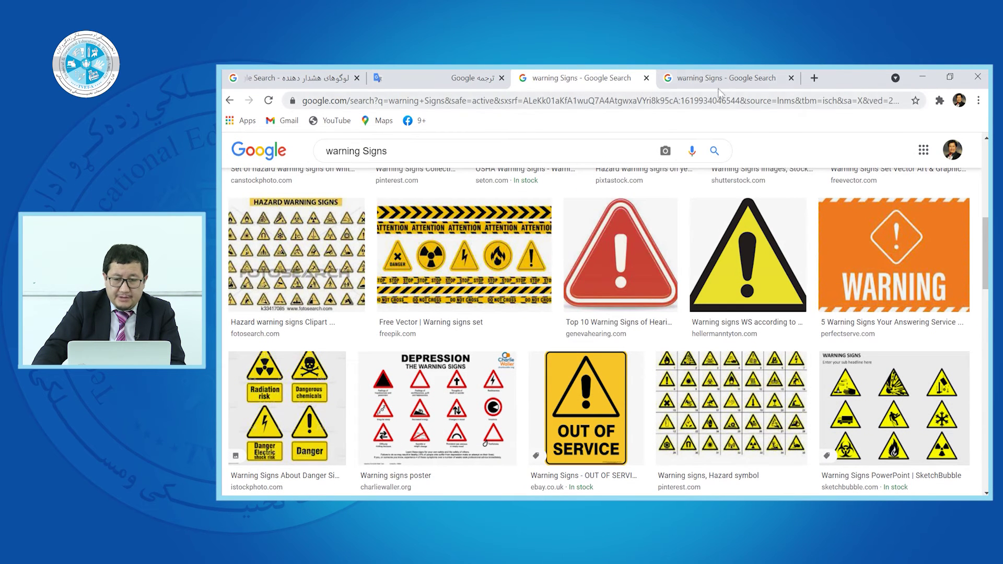
left_click(814, 77)
left_click(648, 99)
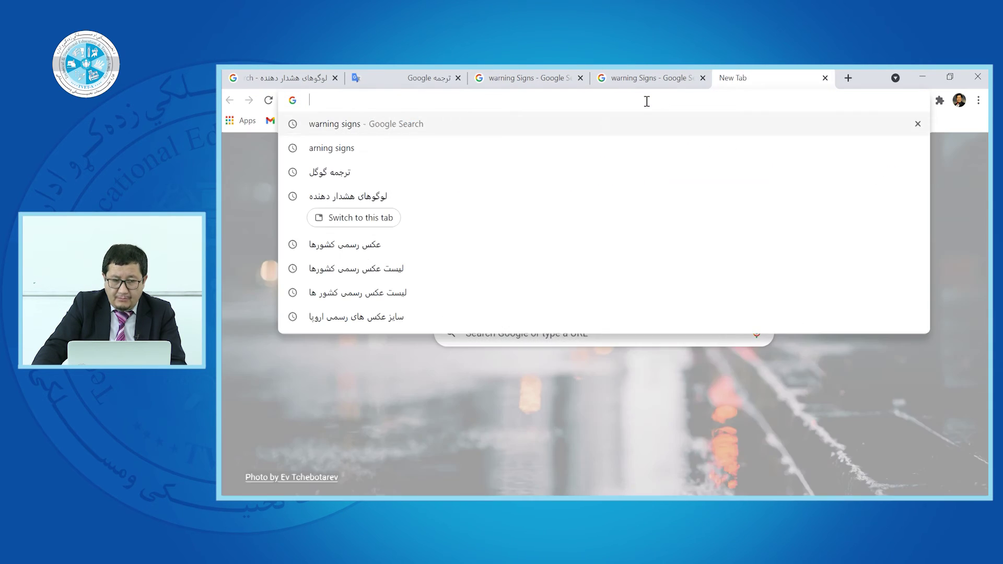
type("f")
key("BackSpace")
type("hs")
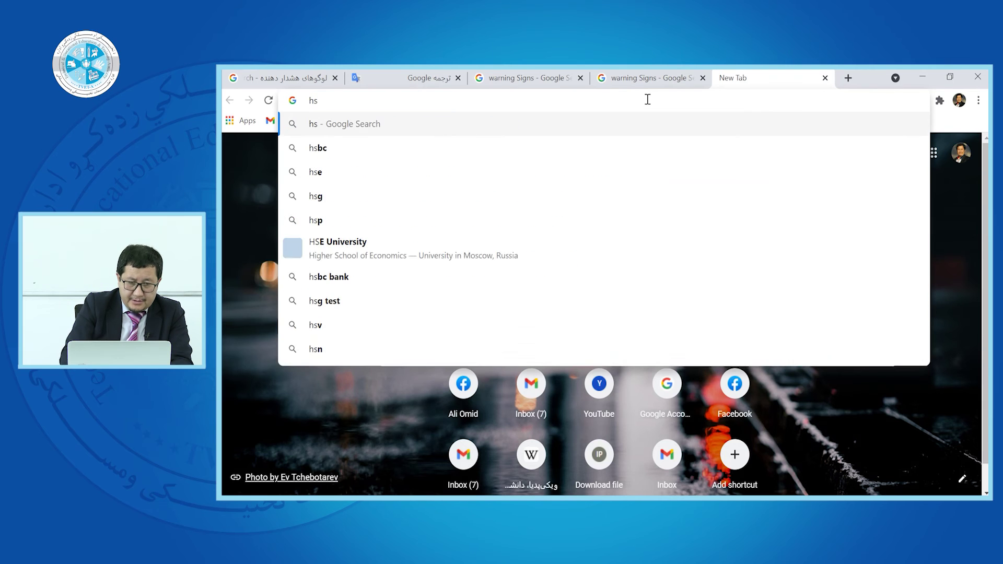
key("BackSpace")
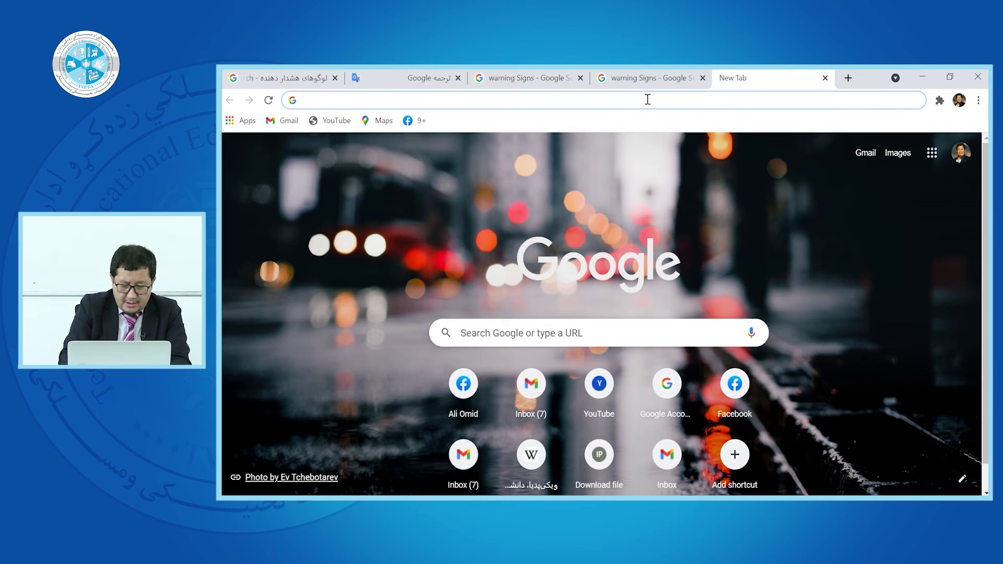
type("اسک")
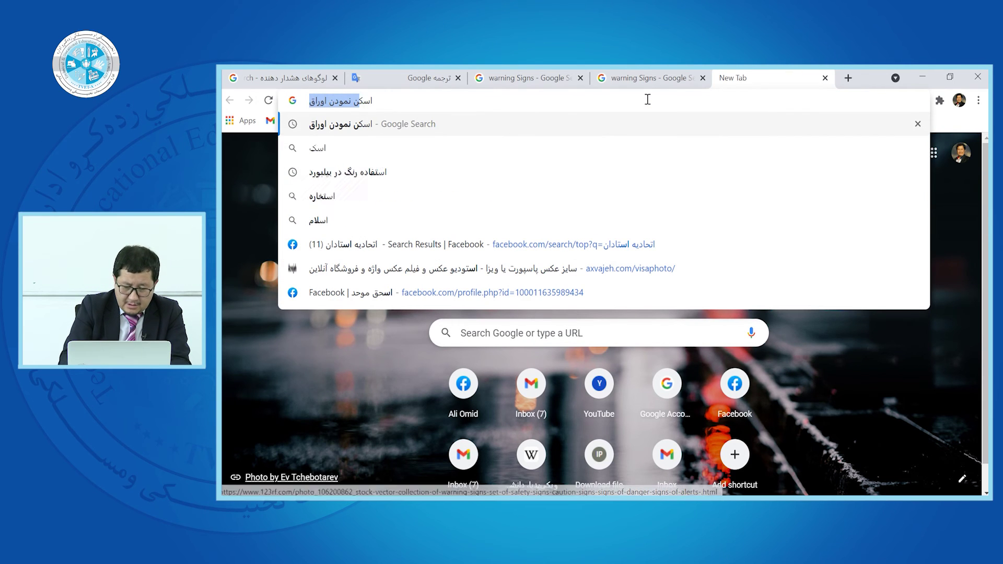
type("لیت")
key("Return")
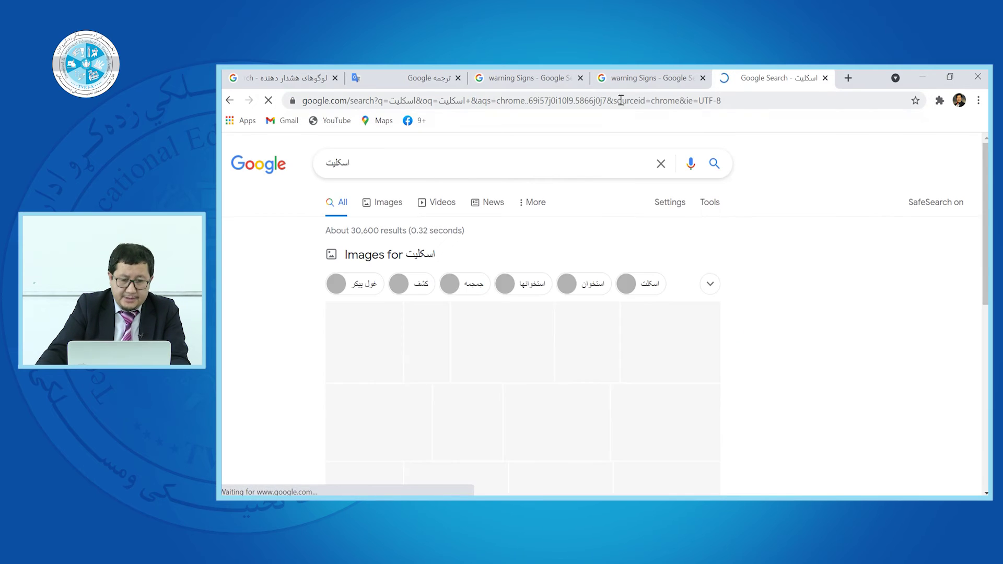
left_click(392, 208)
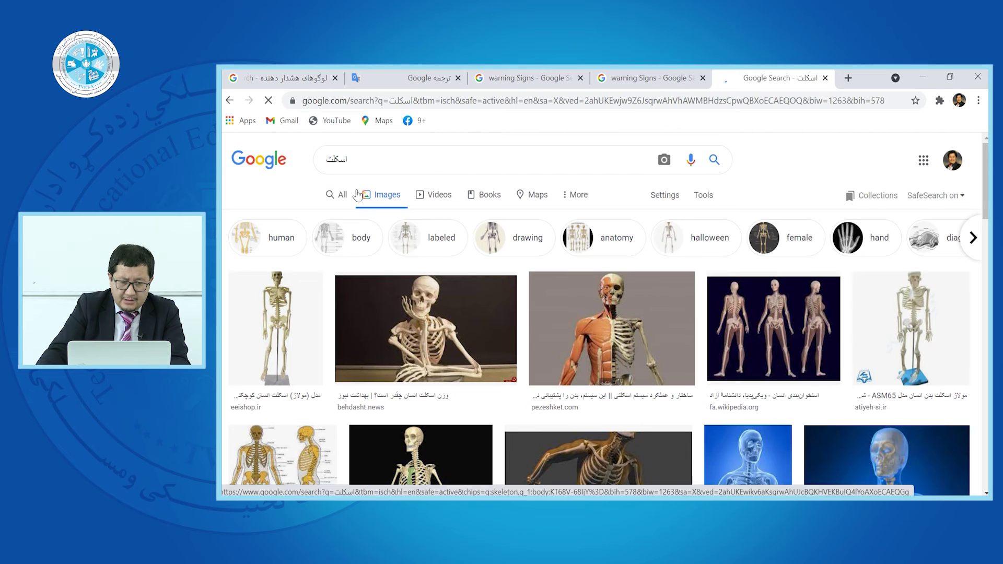
- Search Google Images for جمجمه اسکلت and browse the results for a simple skull-and-crossbones picture
type("جمجمه")
left_click(386, 193)
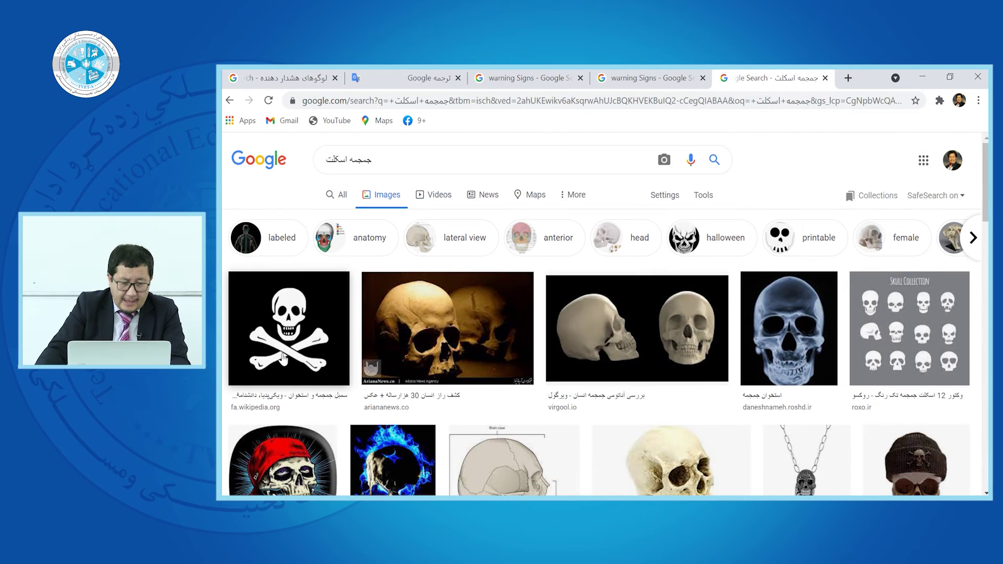
scroll(577, 278, "down", 6)
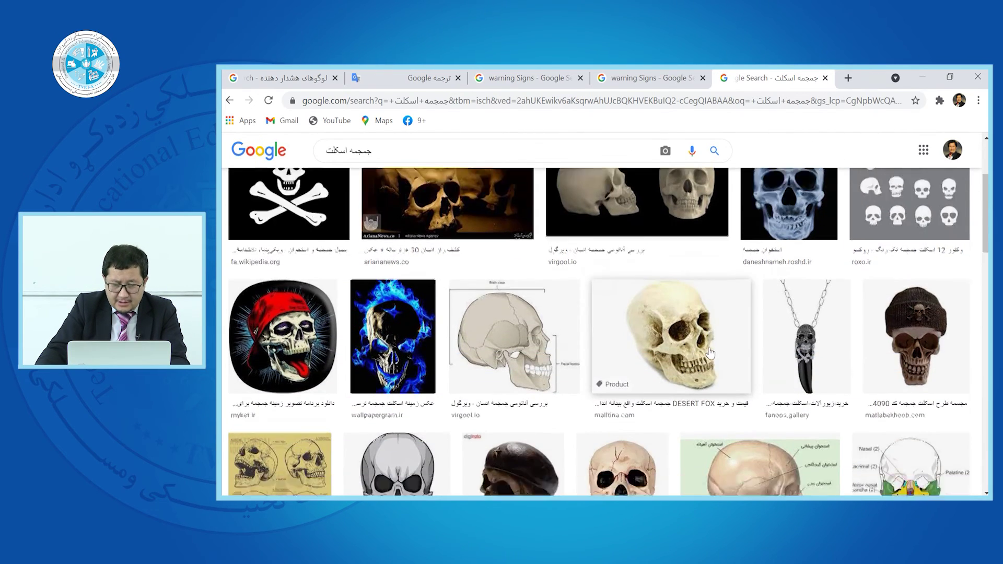
scroll(578, 278, "up", 6)
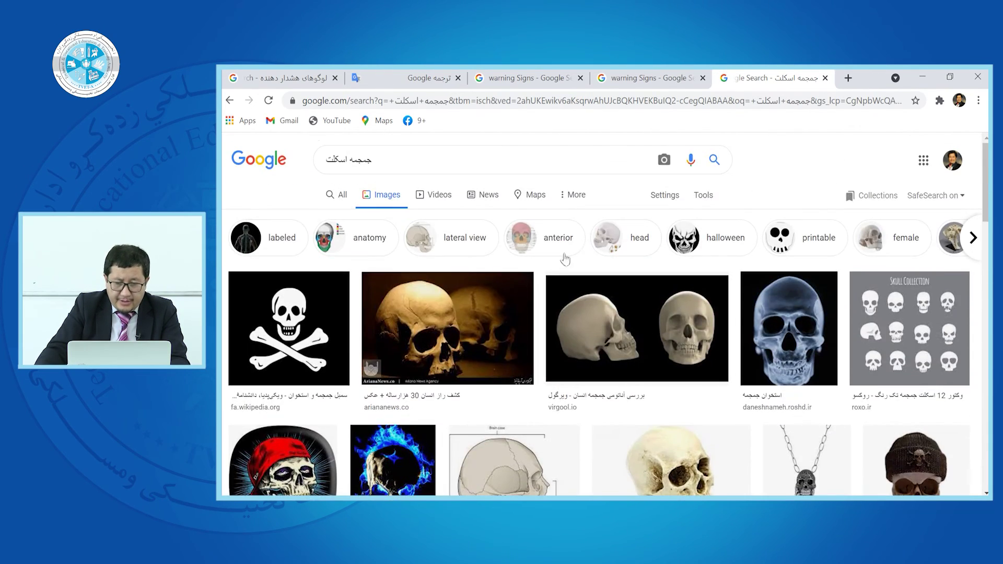
- Run an advanced Google image search for جمجمه اسکلت limited to black & white images of the line drawing type
left_click(661, 201)
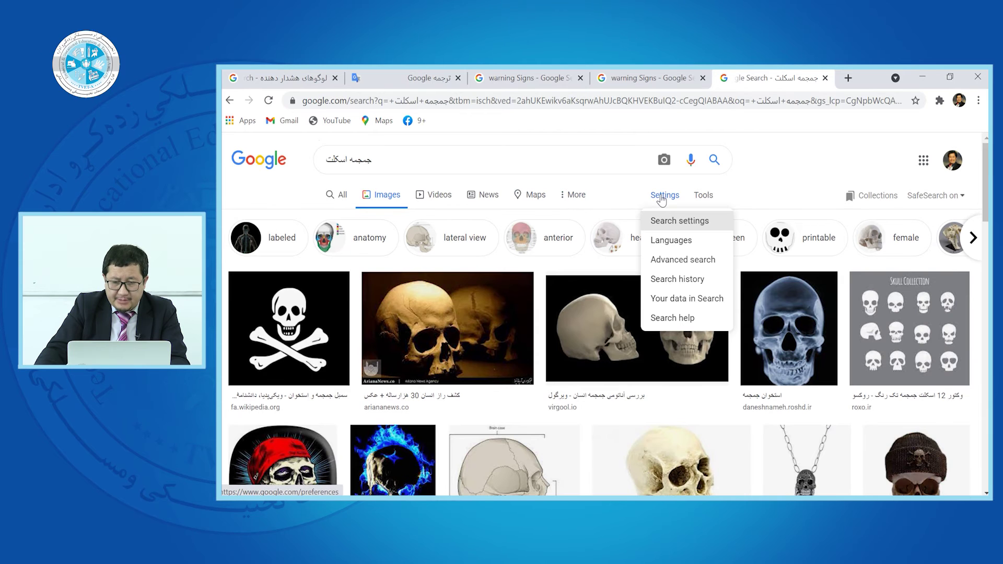
left_click(676, 262)
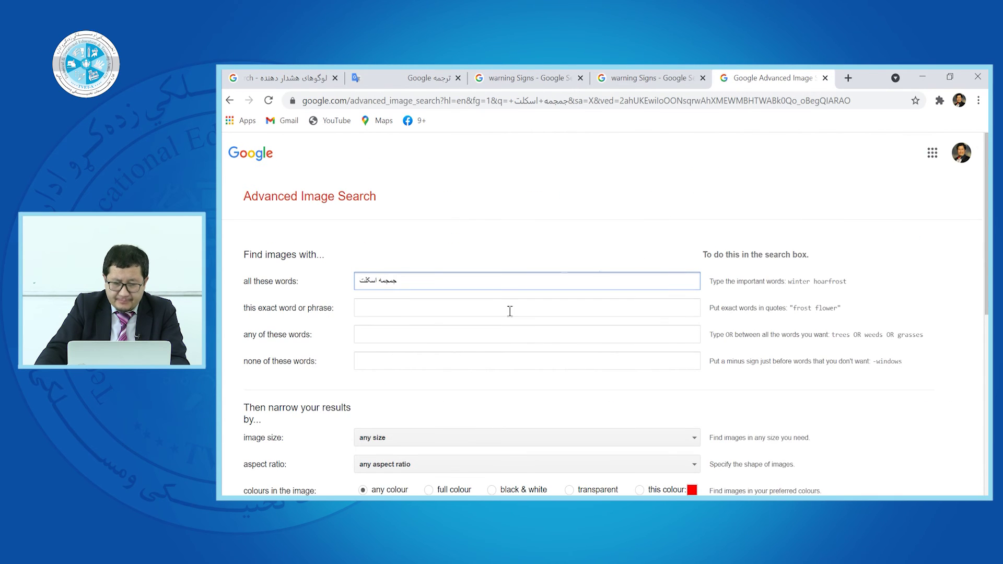
scroll(441, 334, "down", 5)
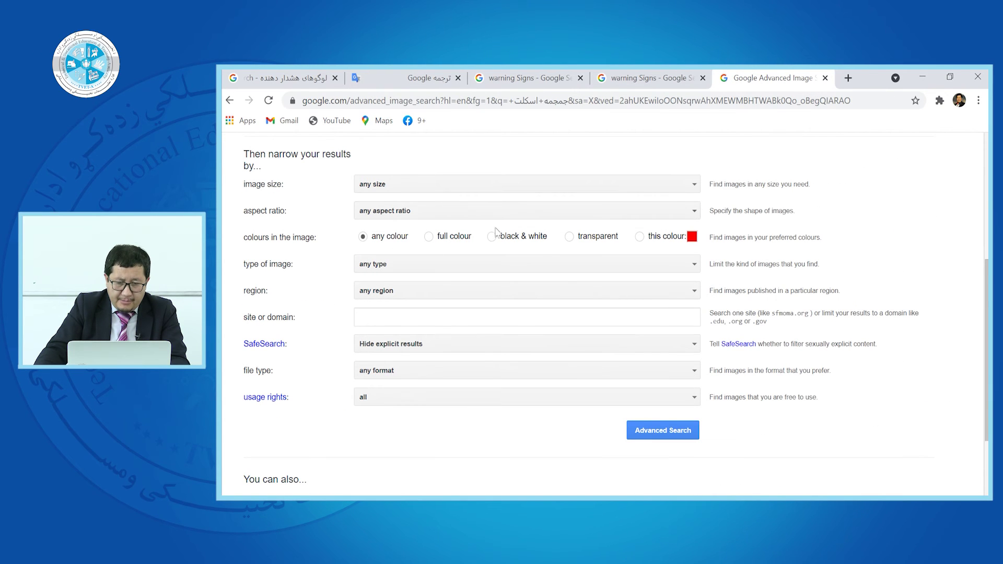
left_click(424, 264)
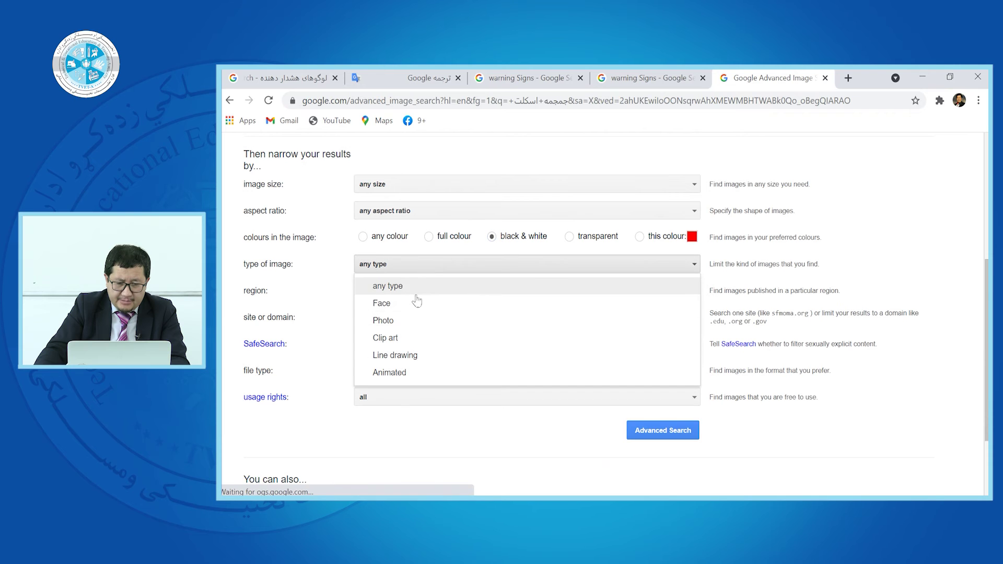
left_click(417, 358)
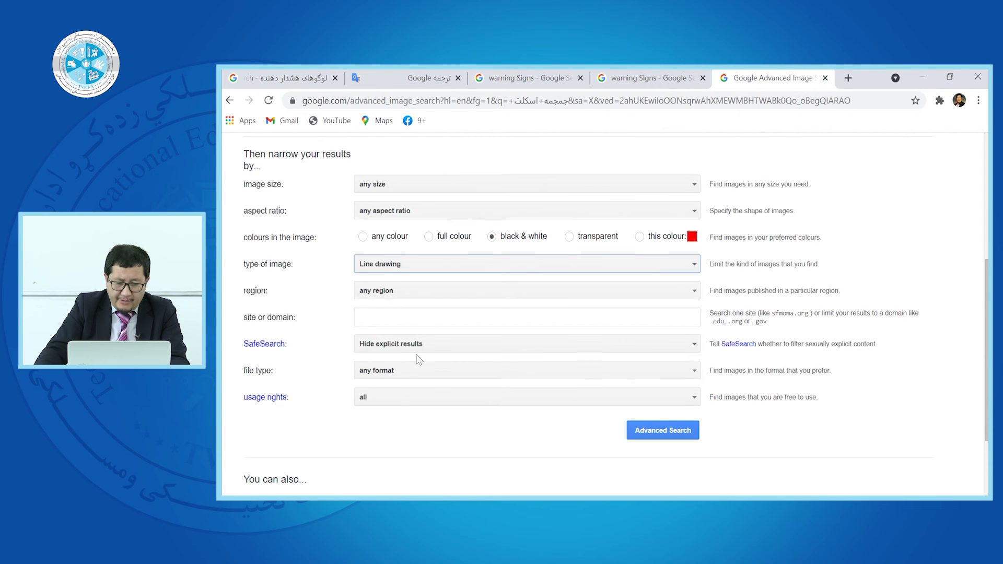
left_click(660, 433)
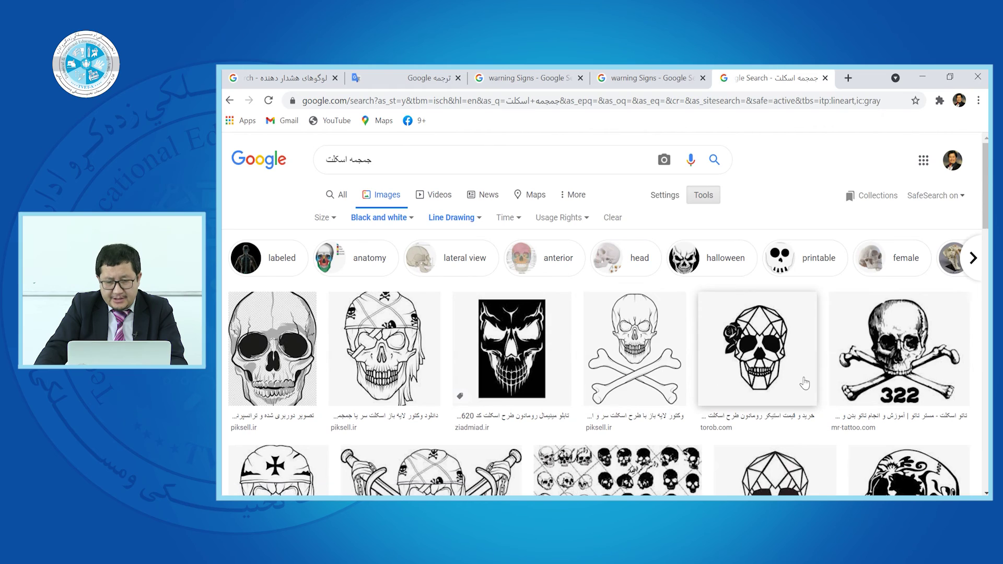
- Open the Calavera skull drawing from pinterest.com in the results and save it to the Desktop as the PNG image download
scroll(804, 383, "down", 8)
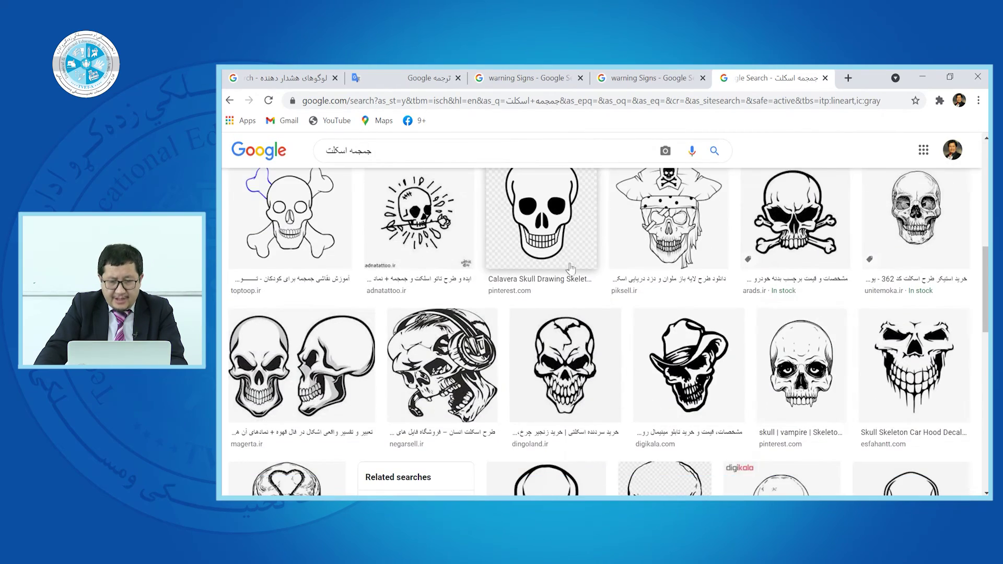
left_click(549, 230)
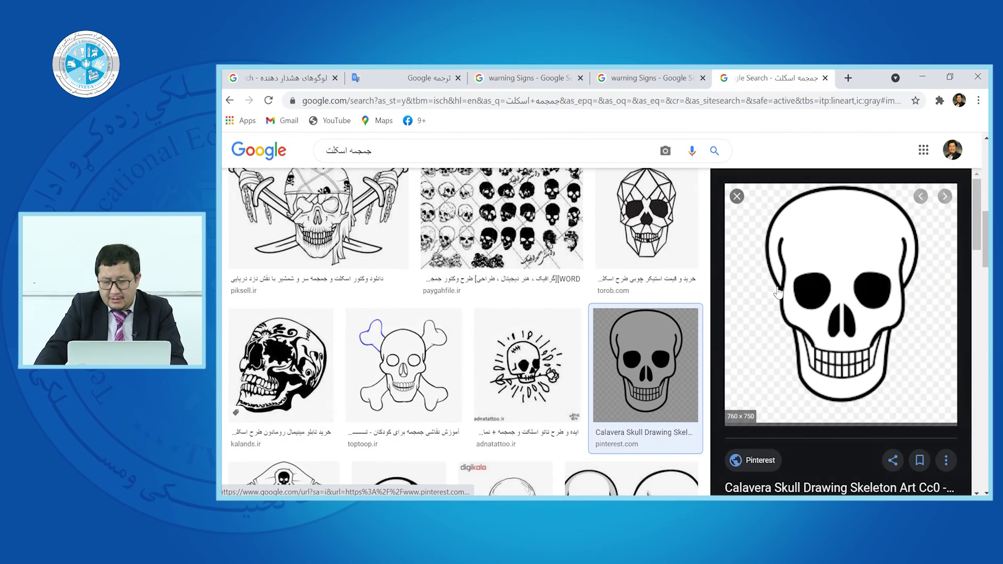
right_click(778, 293)
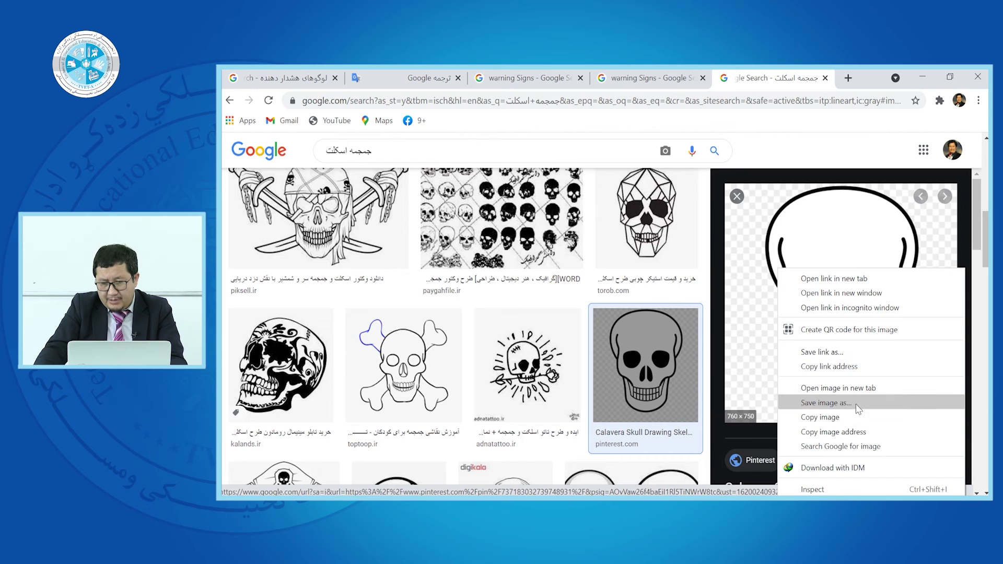
left_click(823, 404)
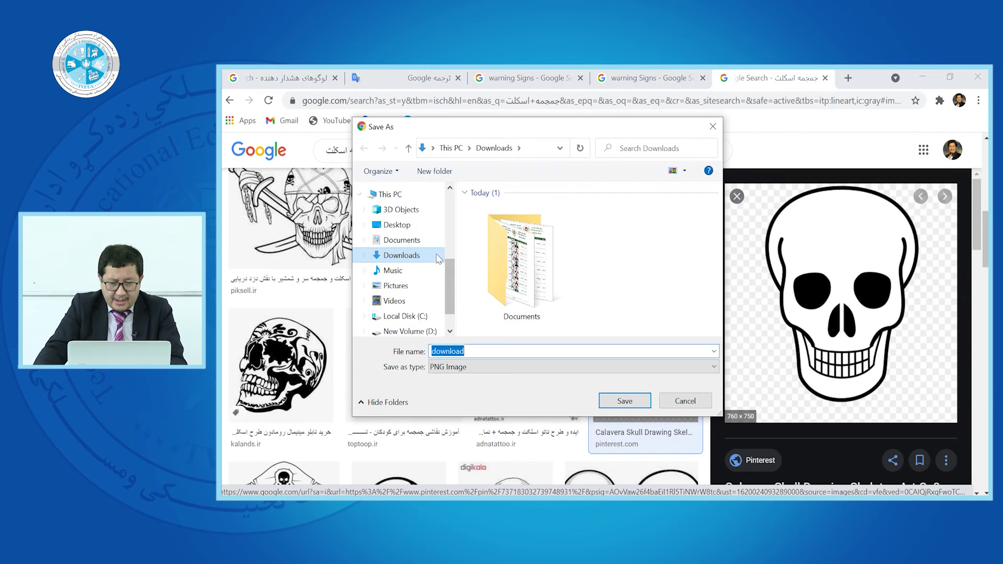
left_click(397, 225)
left_click(624, 401)
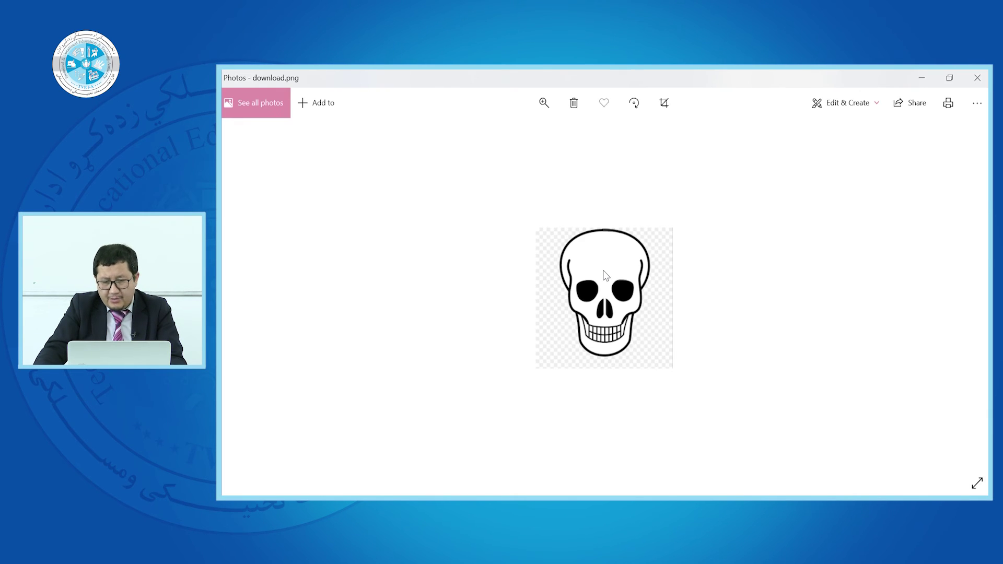
- Copy the skull image from Photos, switch to Illustrator, and paste it beside the skull-and-crossbones artwork
right_click(606, 276)
left_click(622, 299)
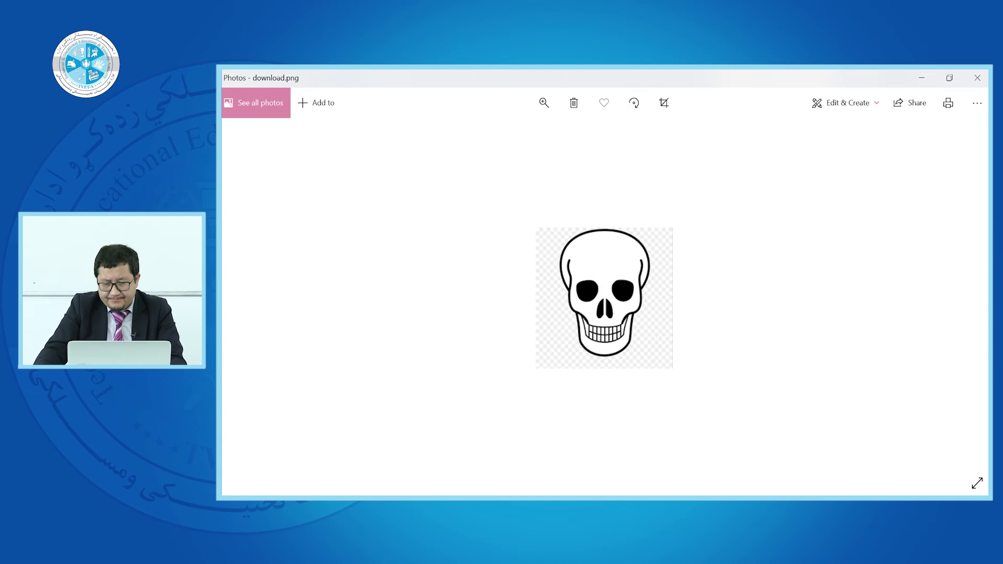
left_click(686, 495)
key("ctrl+0")
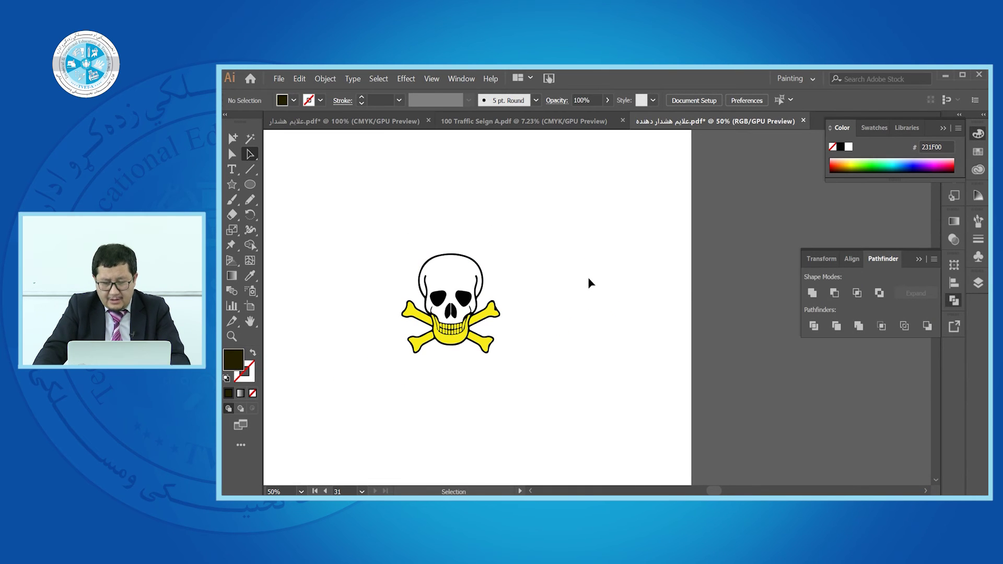
key("ctrl+v")
key("ctrl+1")
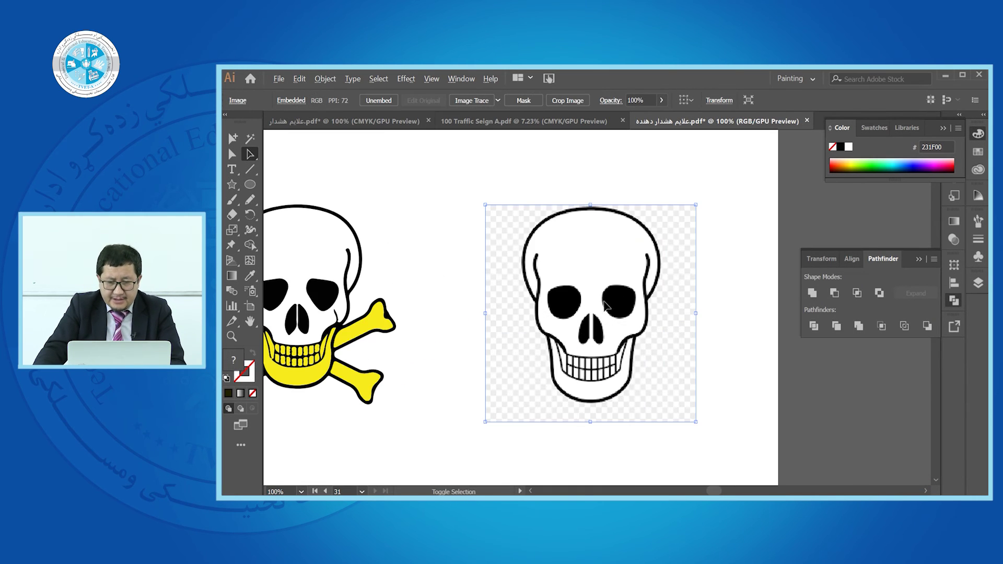
- Convert the pasted skull image to editable vector shapes with Image Trace, expand the tracing, and ungroup it
left_click(485, 104)
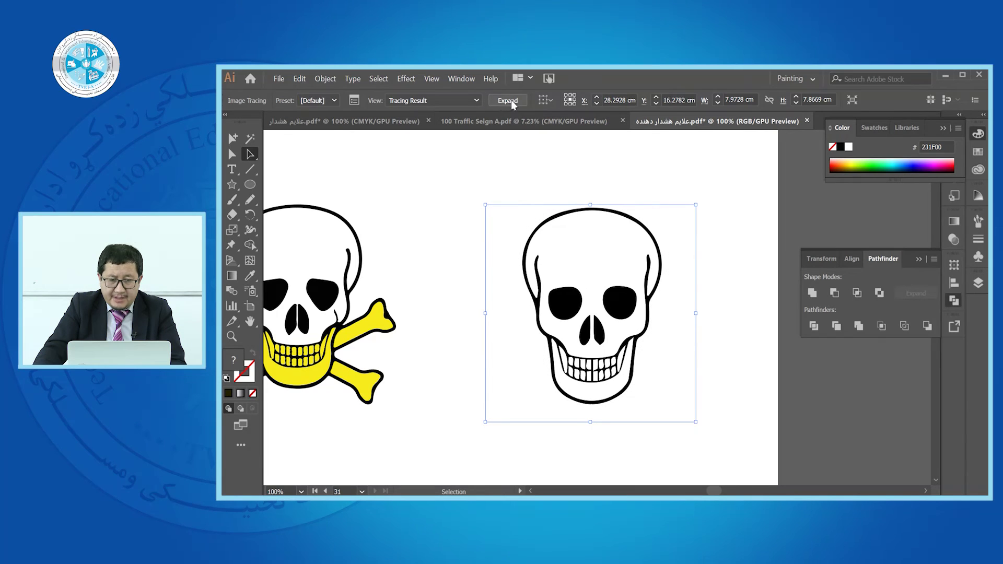
left_click(511, 102)
right_click(628, 345)
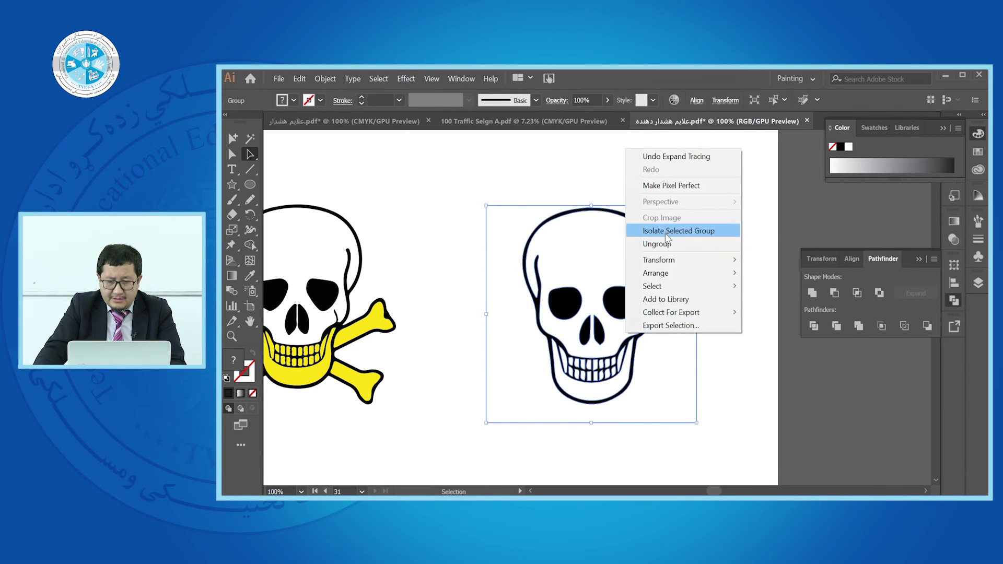
left_click(679, 242)
- Delete the white background shape surrounding the traced skull
left_click(667, 303)
left_click_drag(685, 332, 768, 334)
key("Delete")
scroll(669, 350, "up", 3)
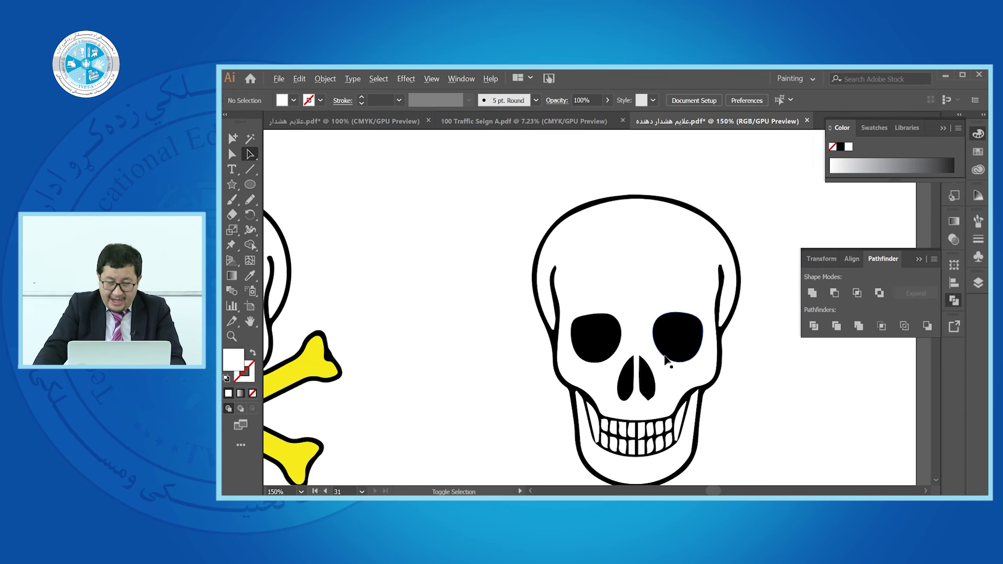
scroll(521, 329, "down", 1)
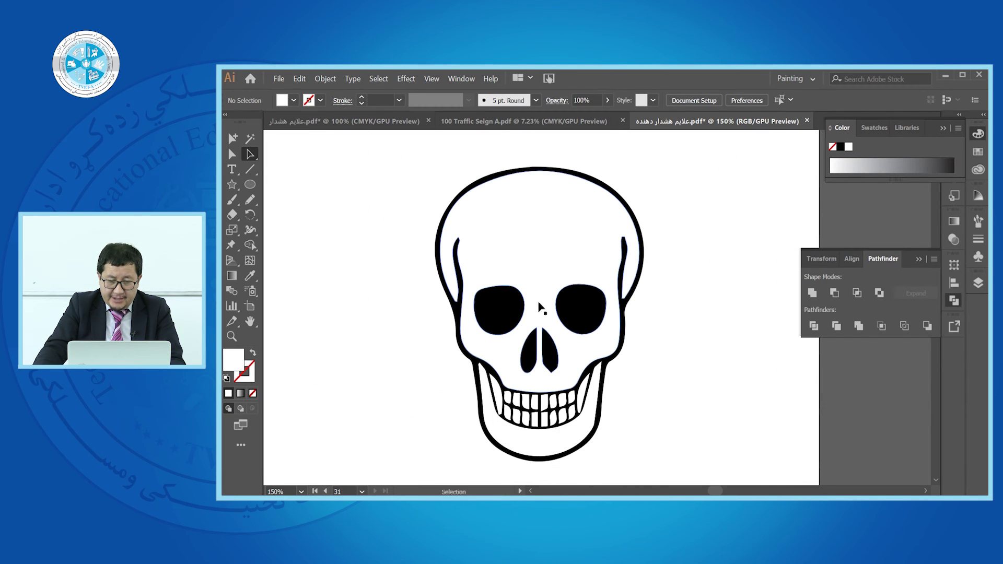
scroll(540, 309, "down", 1)
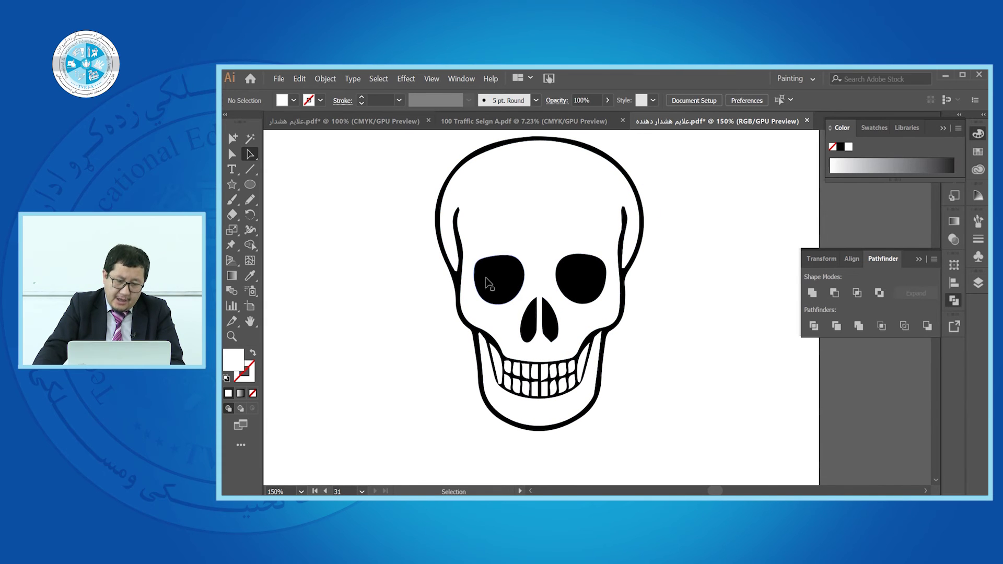
left_click(251, 200)
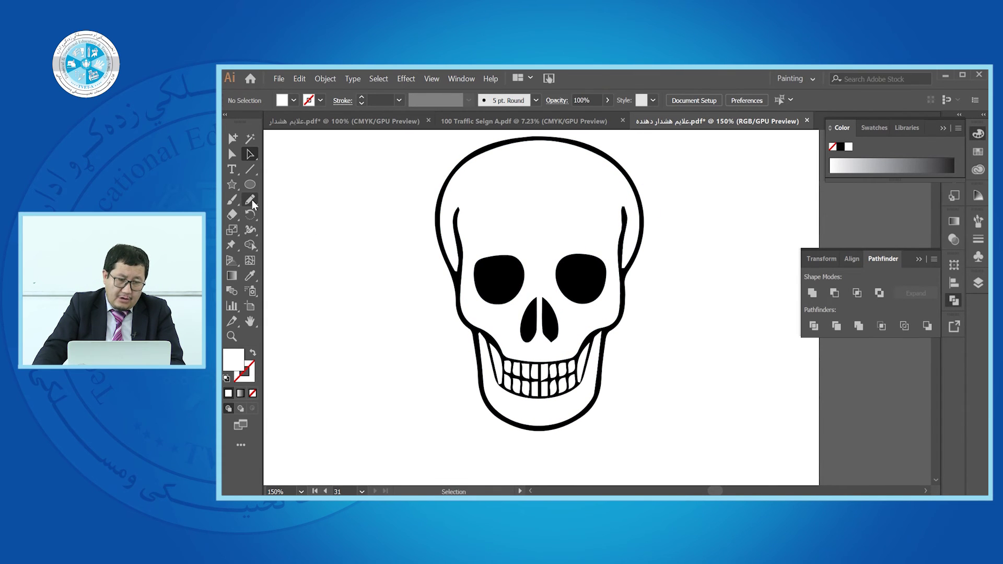
left_click(476, 159)
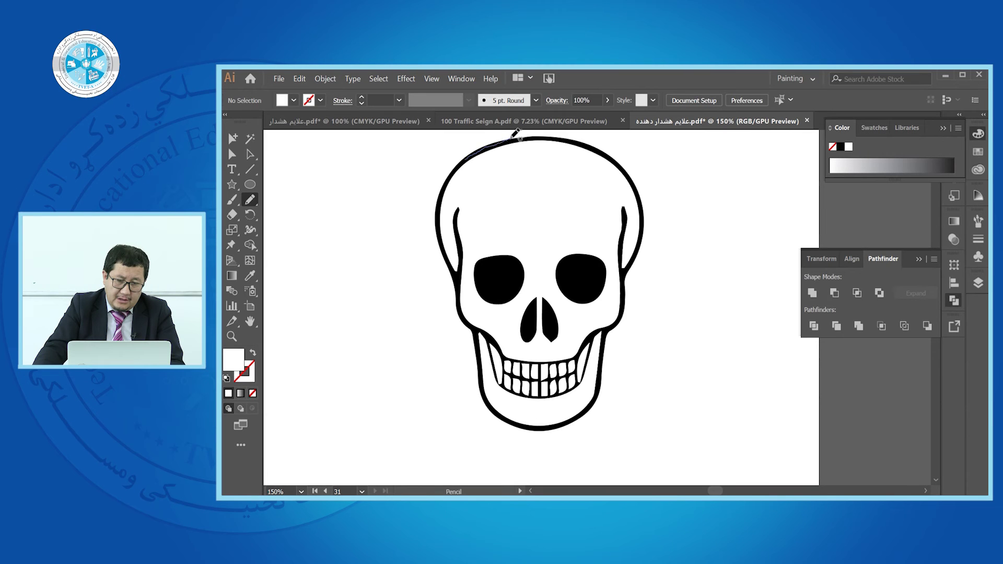
left_click_drag(524, 136, 527, 137)
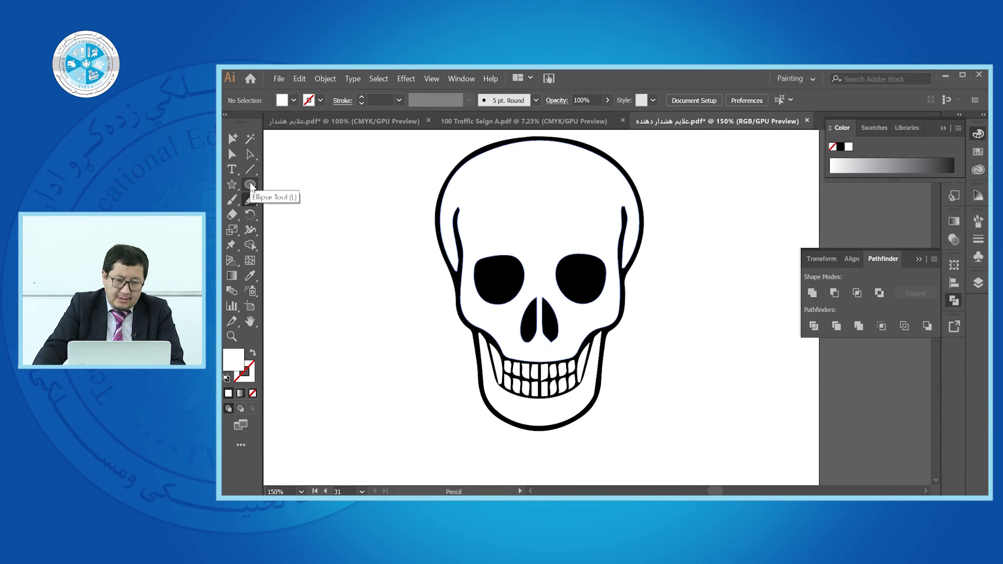
- Draw a white circle over the skull's left eye socket and align its left edge with the socket's left edge
scroll(494, 272, "up", 1)
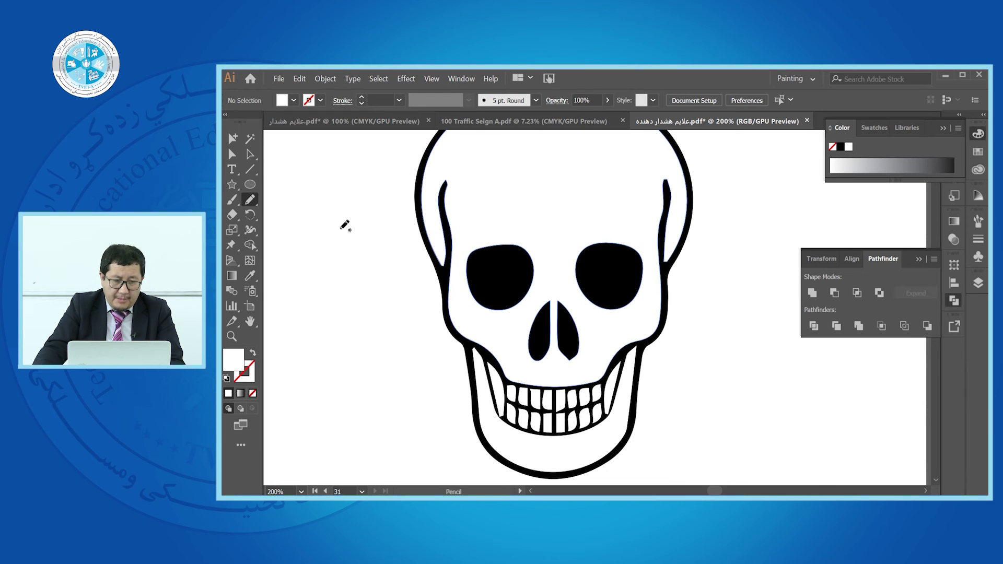
left_click(253, 185)
left_click_drag(496, 272, 524, 301)
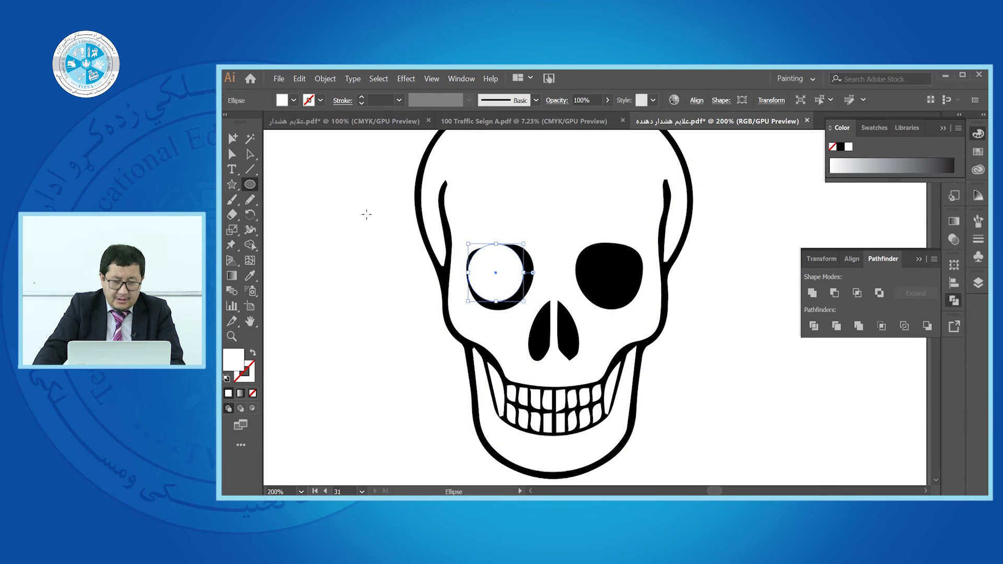
left_click(233, 147)
key("ctrl+=")
mouse_move(513, 272)
left_mouse_down()
mouse_move(526, 257)
mouse_move(526, 265)
left_mouse_up()
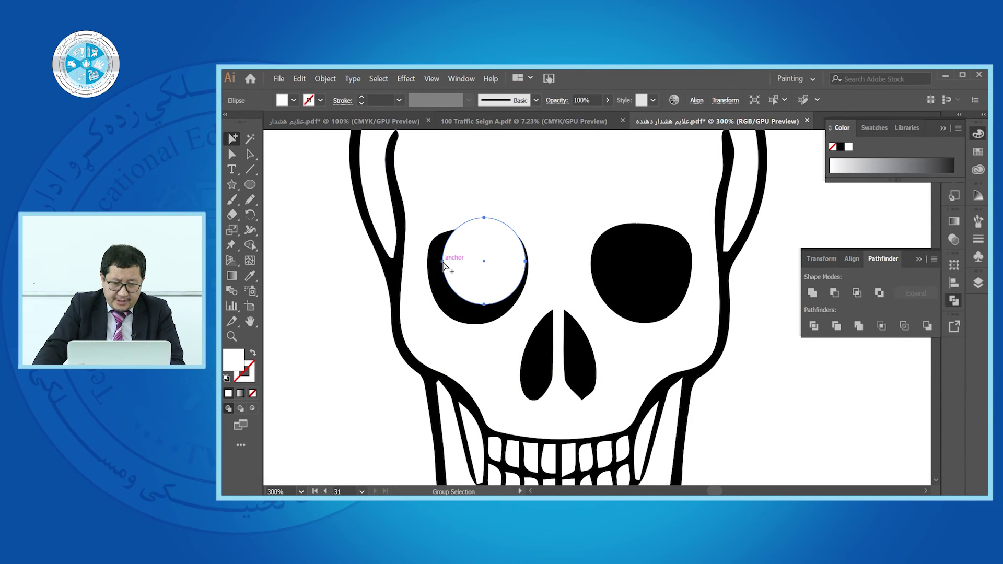
left_click_drag(443, 265, 431, 262)
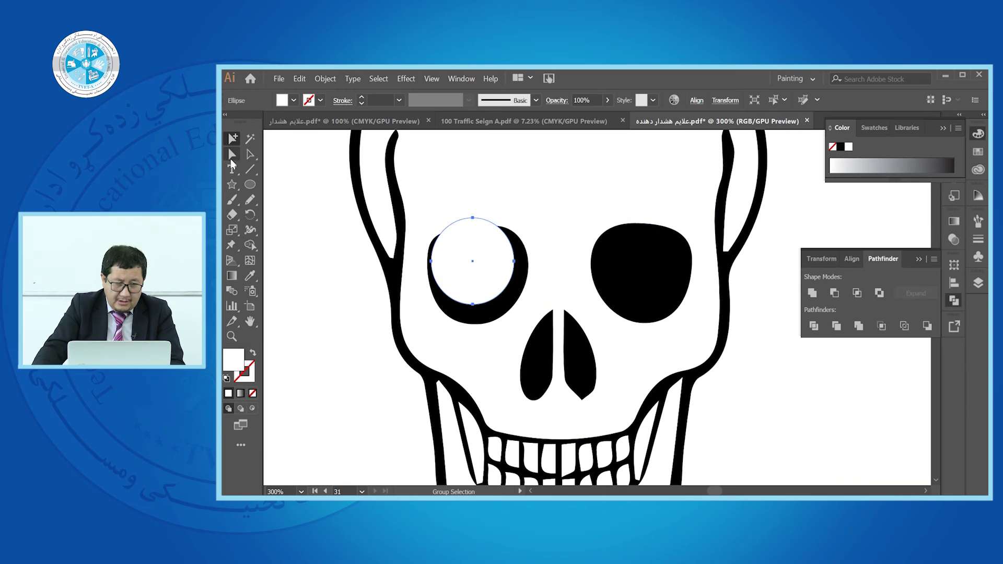
- Stretch the white circle's right anchor to the socket's right edge with Direct Selection, and undo the adjustments made to its top anchor
left_click_drag(514, 262, 527, 263)
mouse_move(477, 225)
left_mouse_down()
mouse_move(448, 233)
mouse_move(483, 235)
mouse_move(488, 215)
left_mouse_up()
key("ctrl+z")
key("ctrl+z")
key("ctrl+z")
key("ctrl+z")
key("ctrl+z")
- Move the white shape down to sit inside the left eye socket, and add anchor points at its upper right, upper left and lower right
scroll(465, 260, "up", 1)
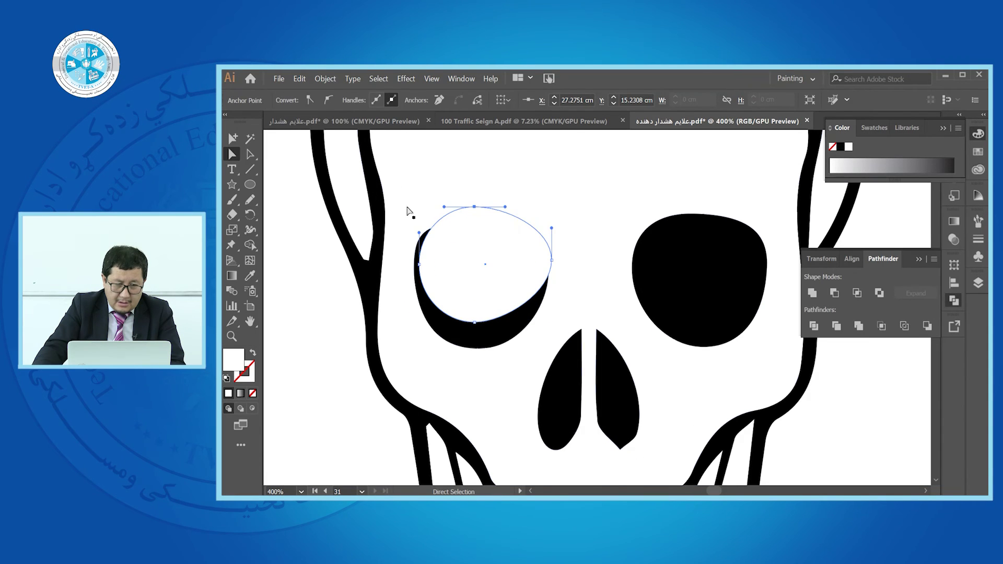
left_click_drag(491, 276, 488, 292)
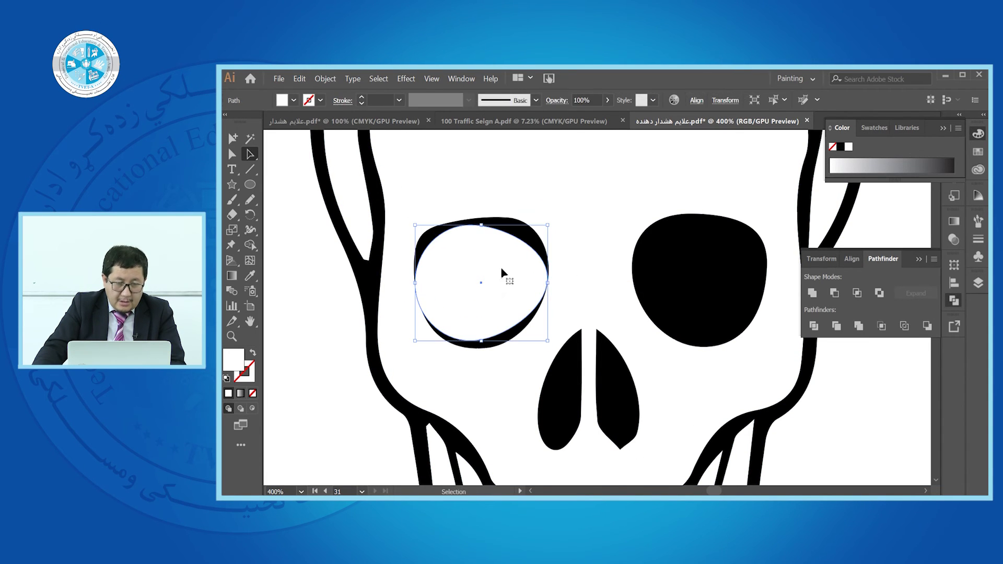
left_click(249, 154)
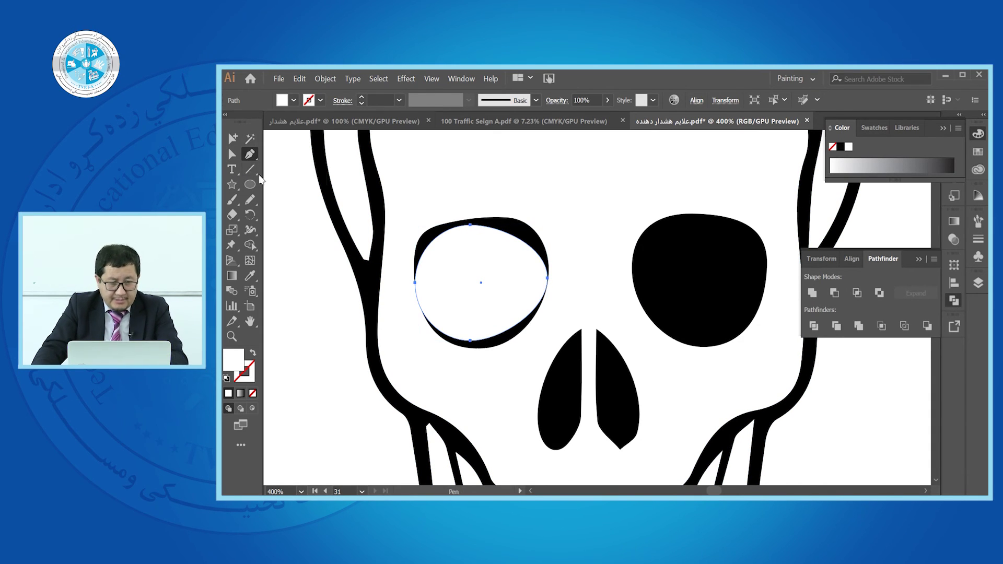
left_click(286, 170)
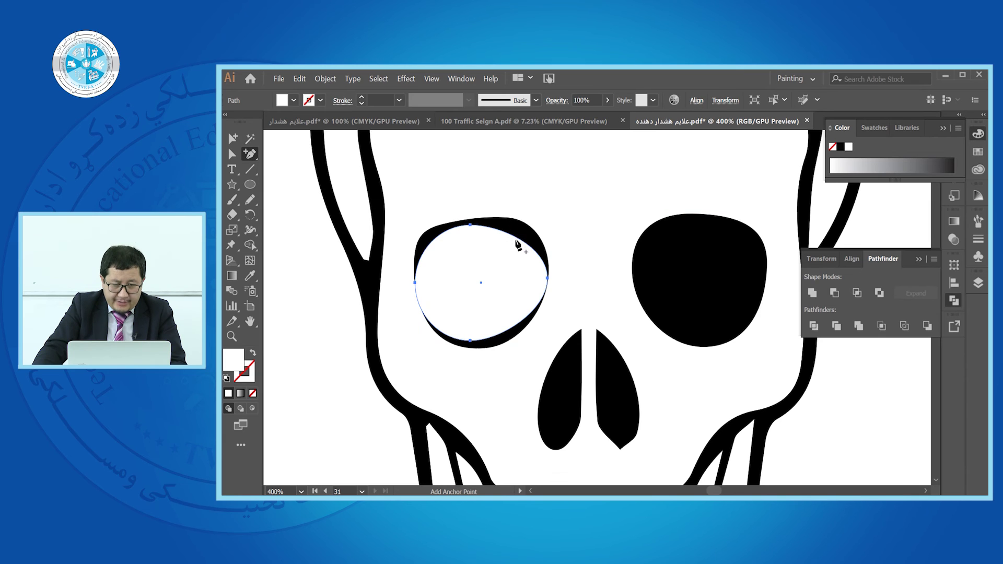
left_click(516, 239)
left_click(429, 246)
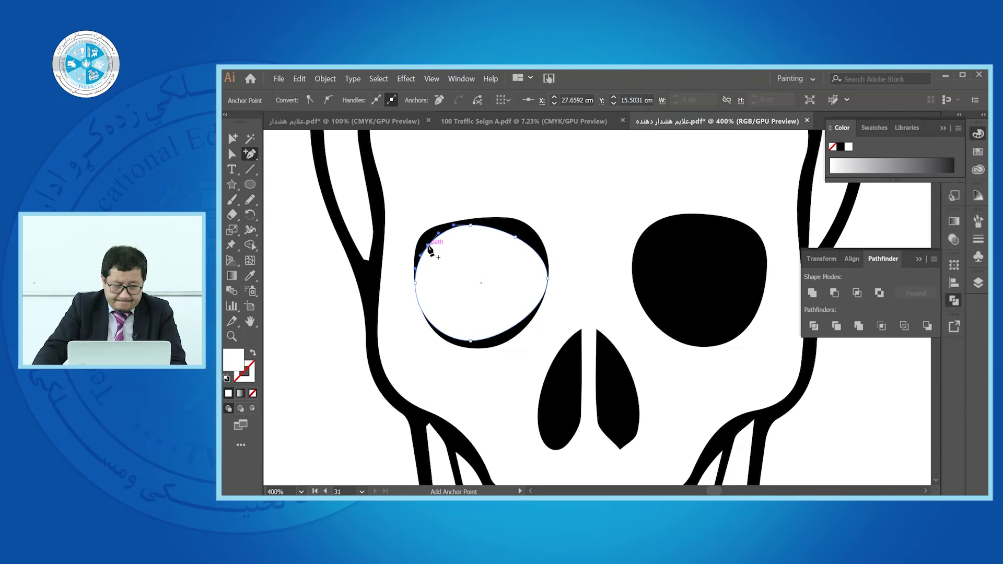
left_click(517, 331)
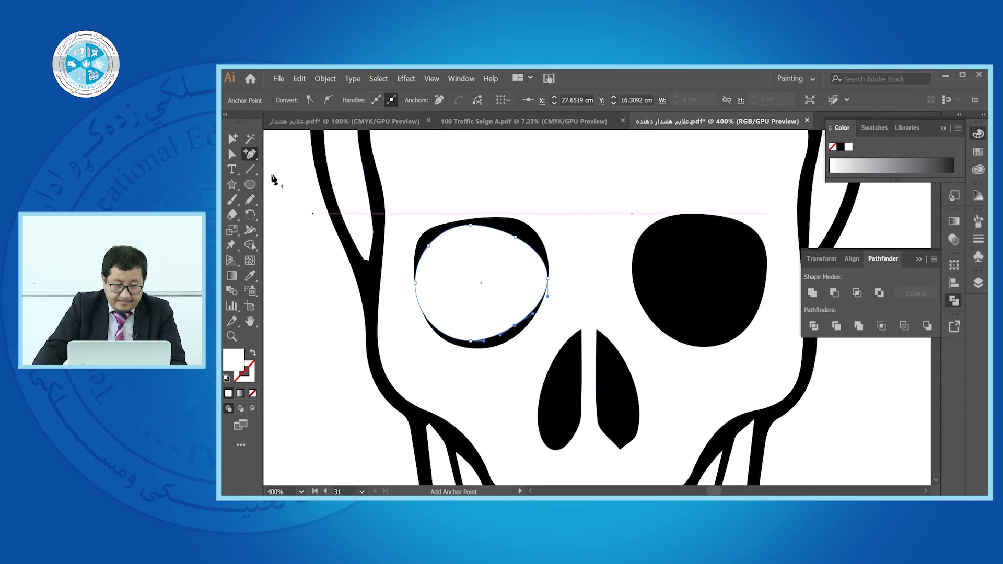
left_click(250, 154)
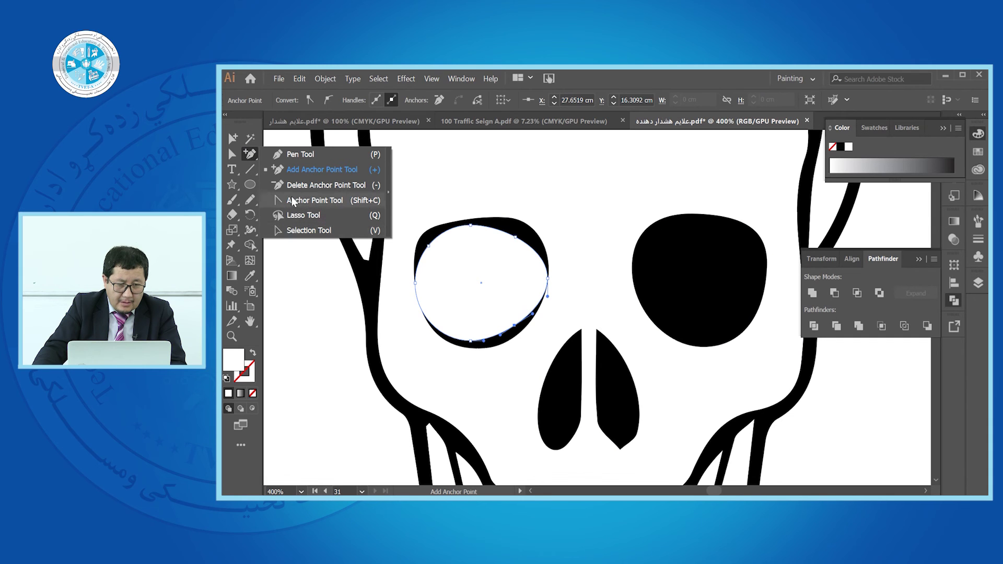
left_click(313, 200)
mouse_move(515, 241)
left_mouse_down()
mouse_move(537, 224)
mouse_move(517, 242)
left_mouse_up()
left_click_drag(526, 232, 517, 238)
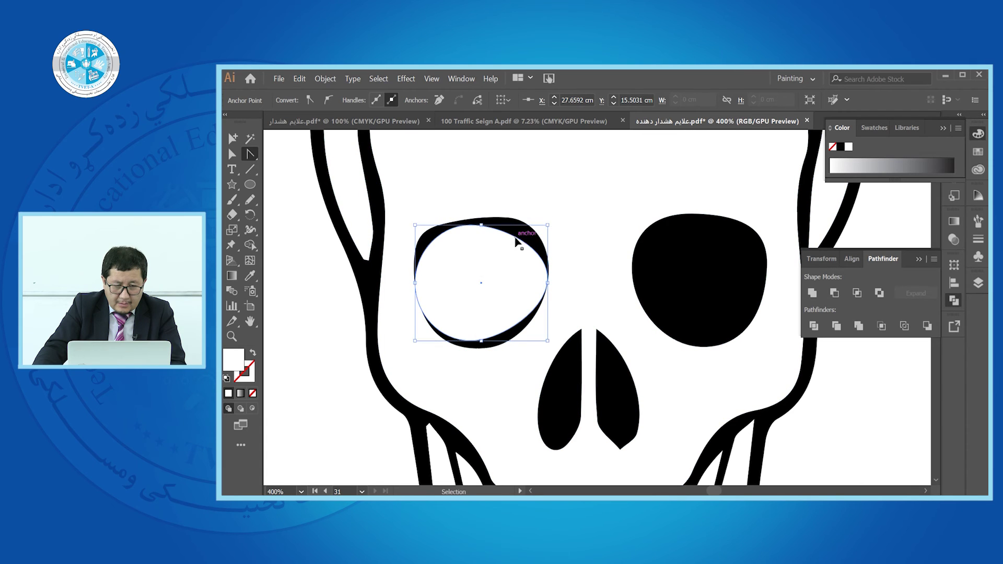
left_click(250, 154)
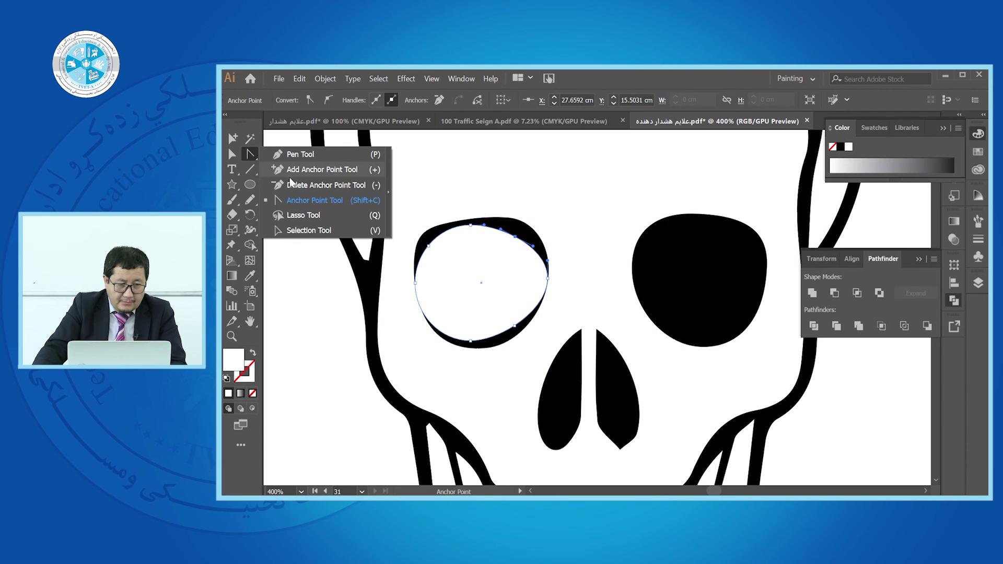
left_click(304, 156)
scroll(496, 252, "up", 2)
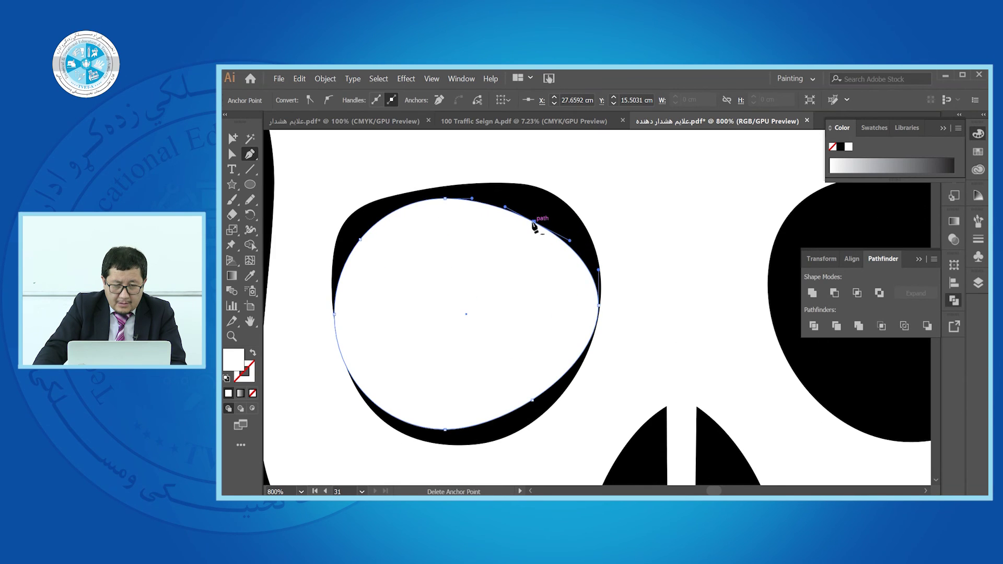
left_click(533, 222)
key("ctrl+z")
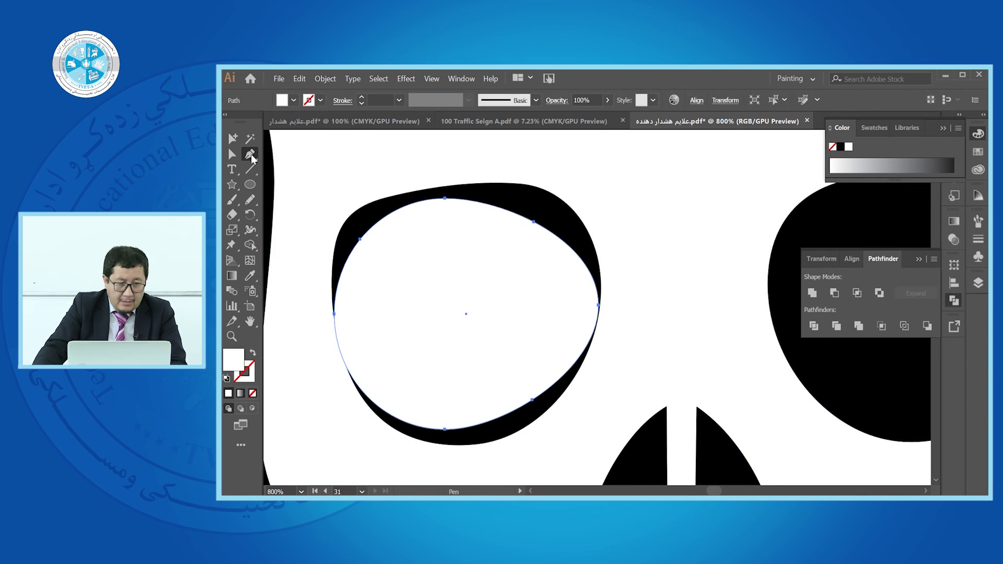
- Move the white shape's upper-right, top and upper-left anchors outward onto the eye socket's outline with Direct Selection
left_click(233, 156)
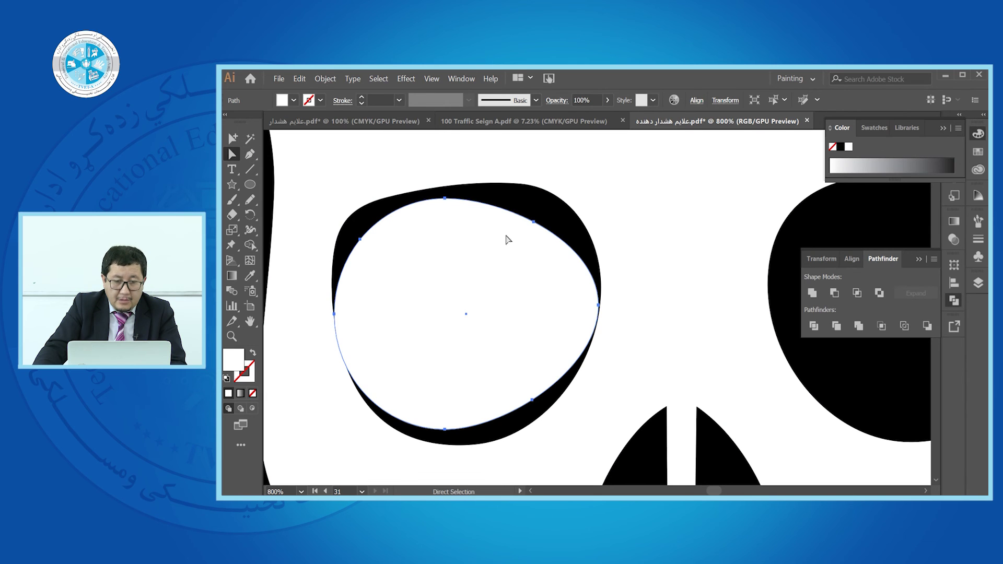
left_click_drag(537, 225, 550, 204)
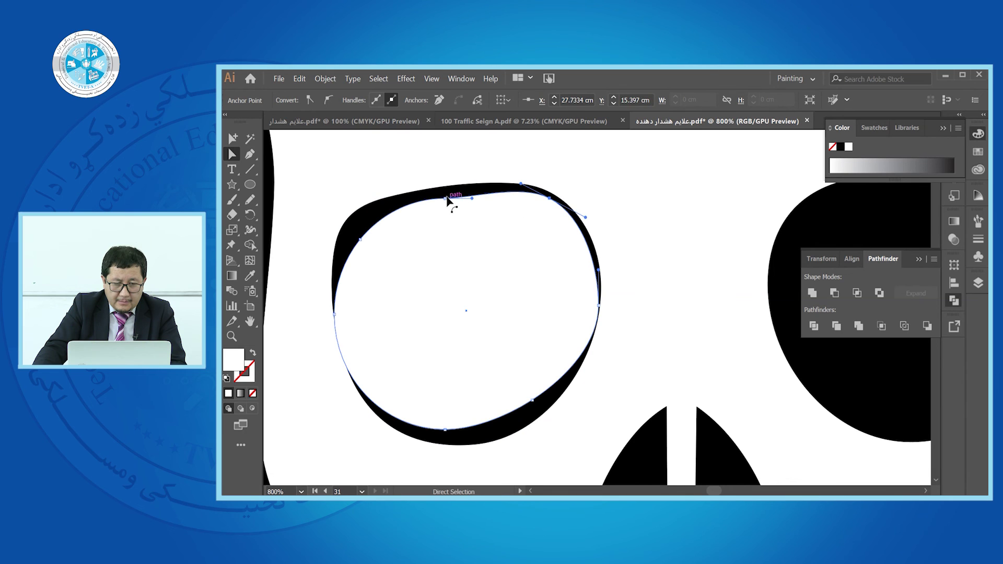
left_click_drag(448, 202, 440, 188)
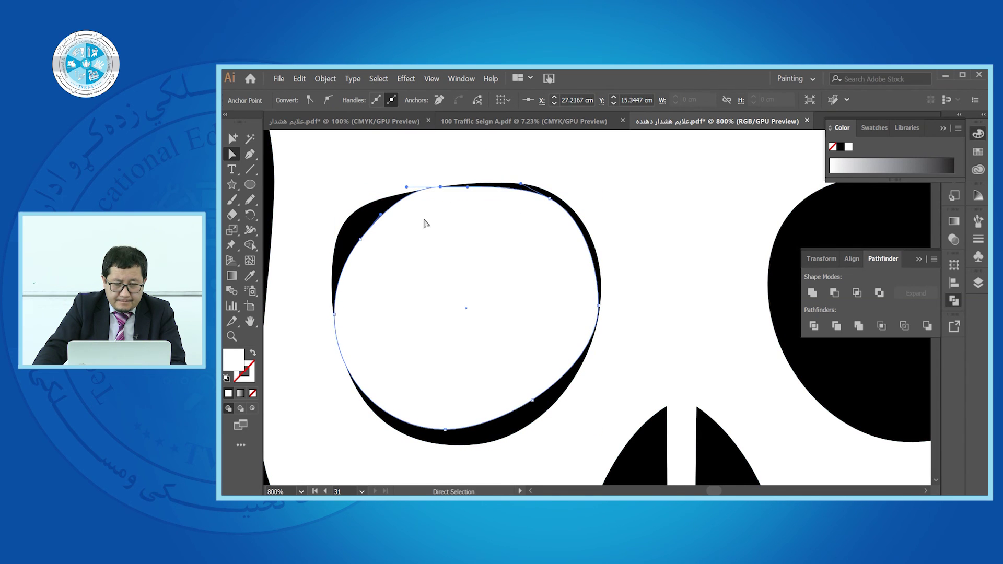
left_click_drag(361, 240, 344, 223)
- Fit the white shape's bottom and lower-right anchors to the socket's lower edge, and refine its upper-right curve to match the outline
scroll(428, 339, "down", 1)
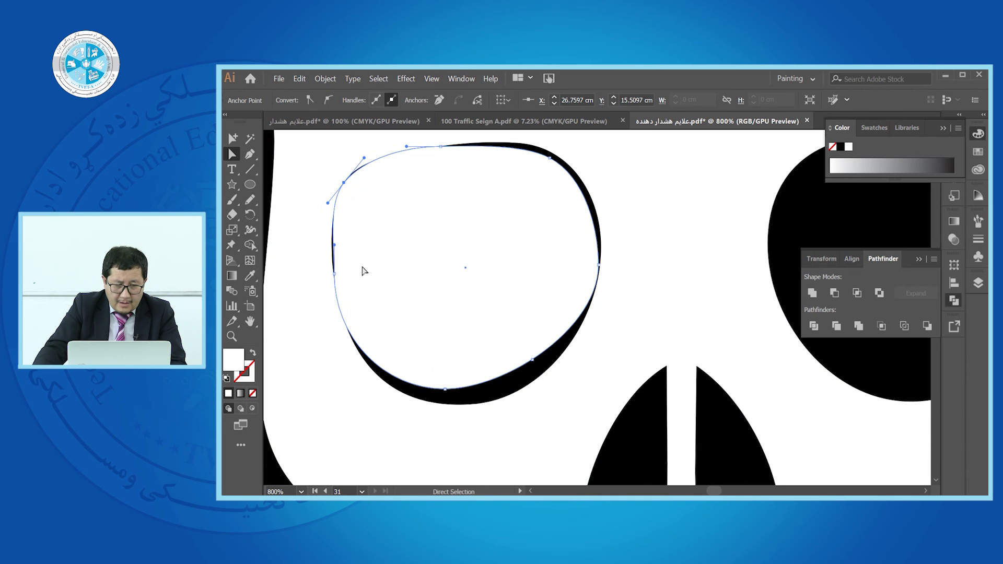
left_click_drag(443, 385, 443, 407)
left_click_drag(533, 360, 539, 376)
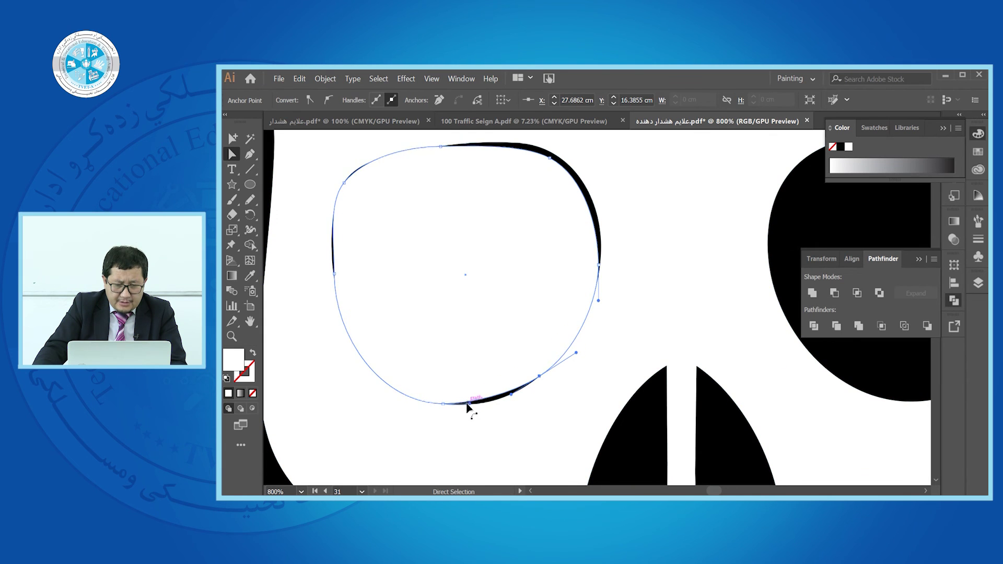
left_click_drag(470, 405, 478, 408)
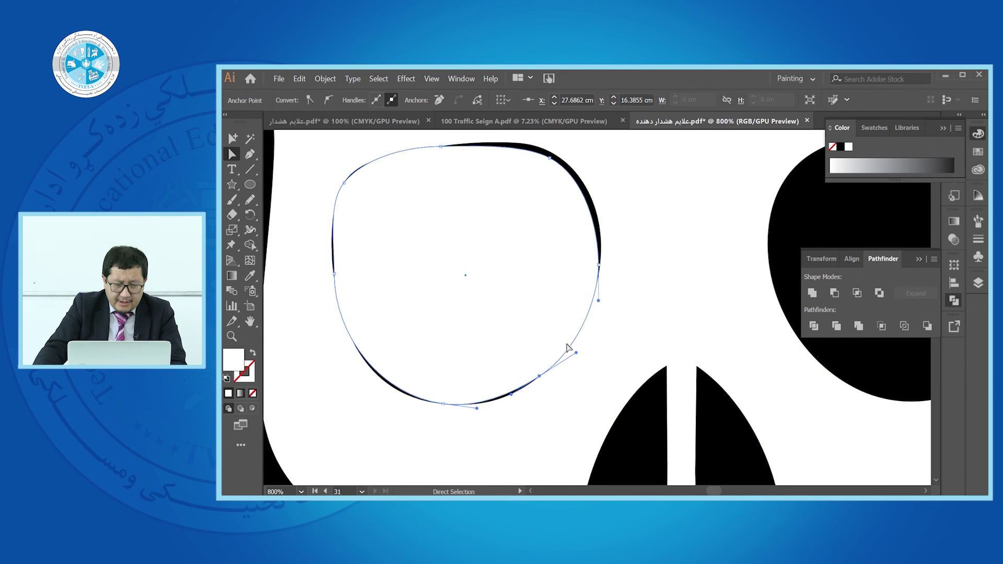
left_click(549, 157)
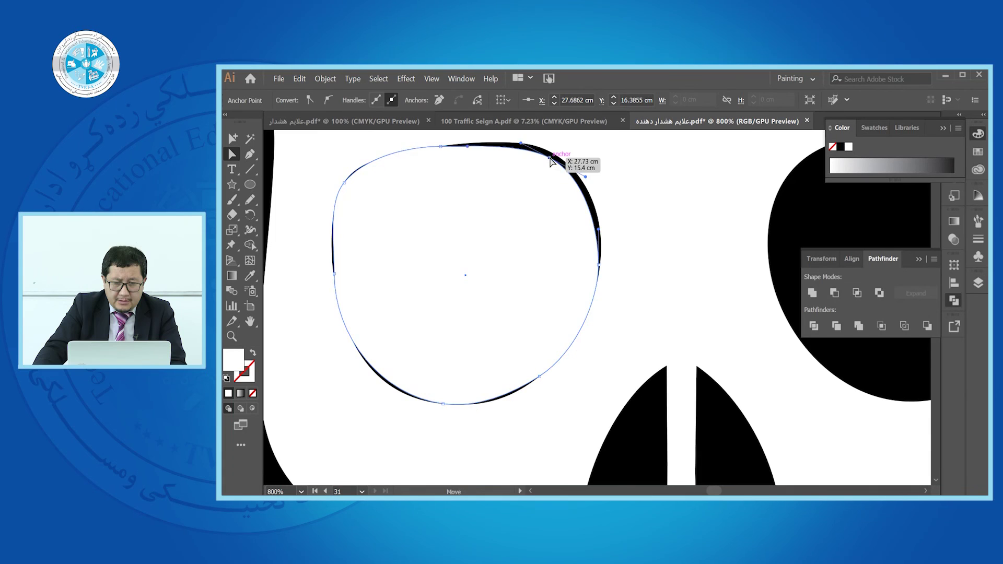
left_click_drag(590, 209, 604, 225)
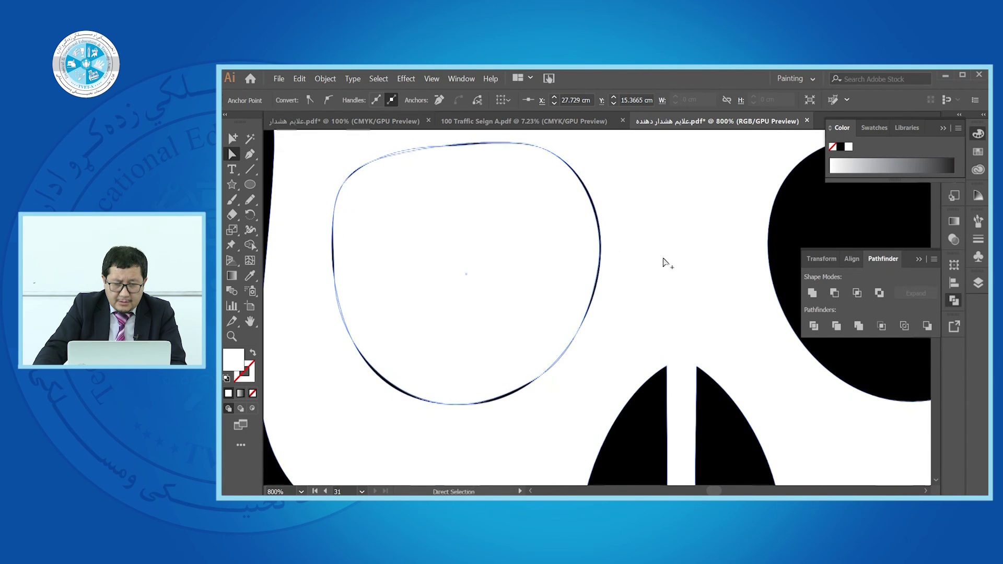
- Fill the reshaped left eye shape with the red swatch
scroll(668, 262, "down", 4)
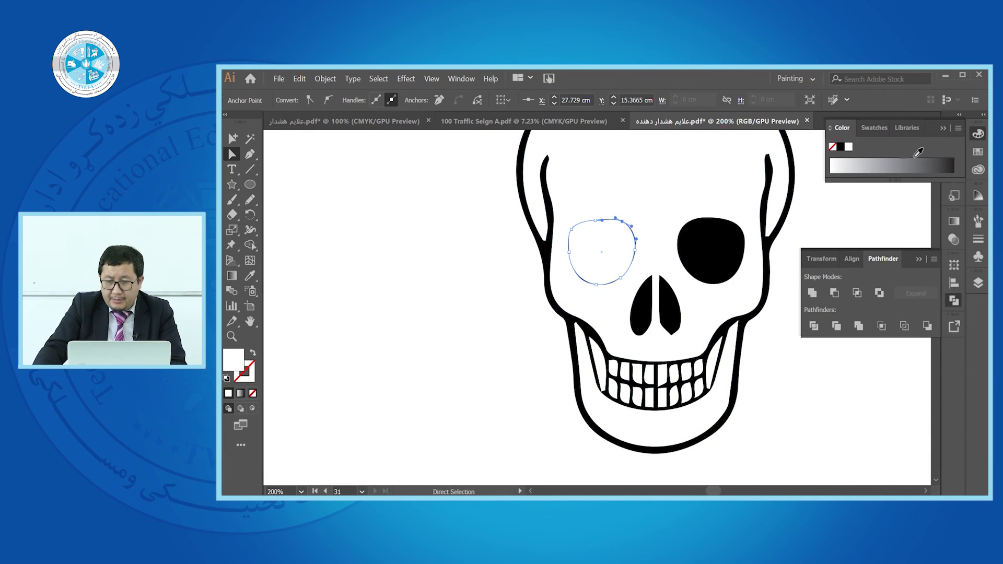
left_click(979, 152)
left_click(866, 168)
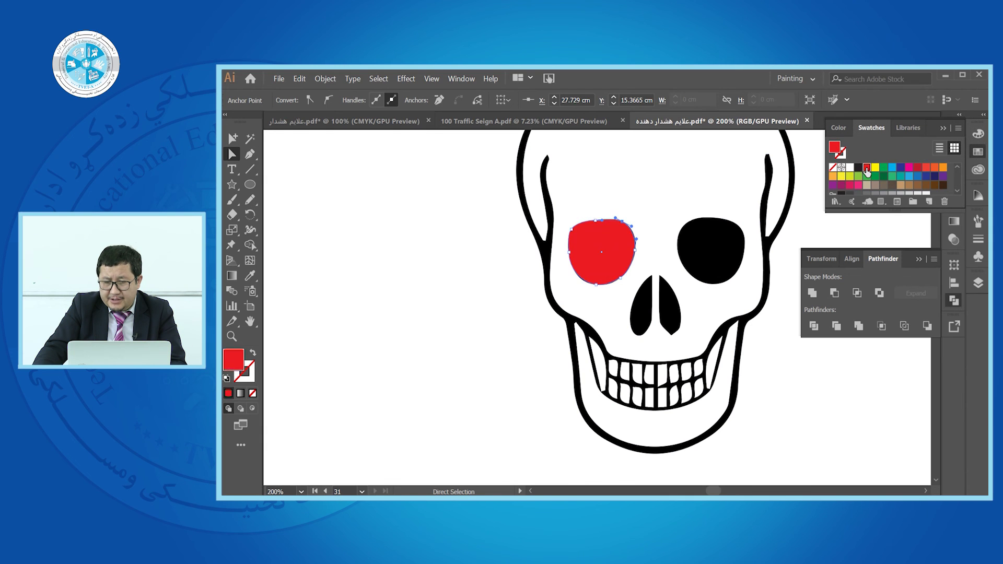
- Move the yellow fill of the upper-left bone out of the skull-and-crossbones artwork into the empty area below it
scroll(433, 197, "down", 2)
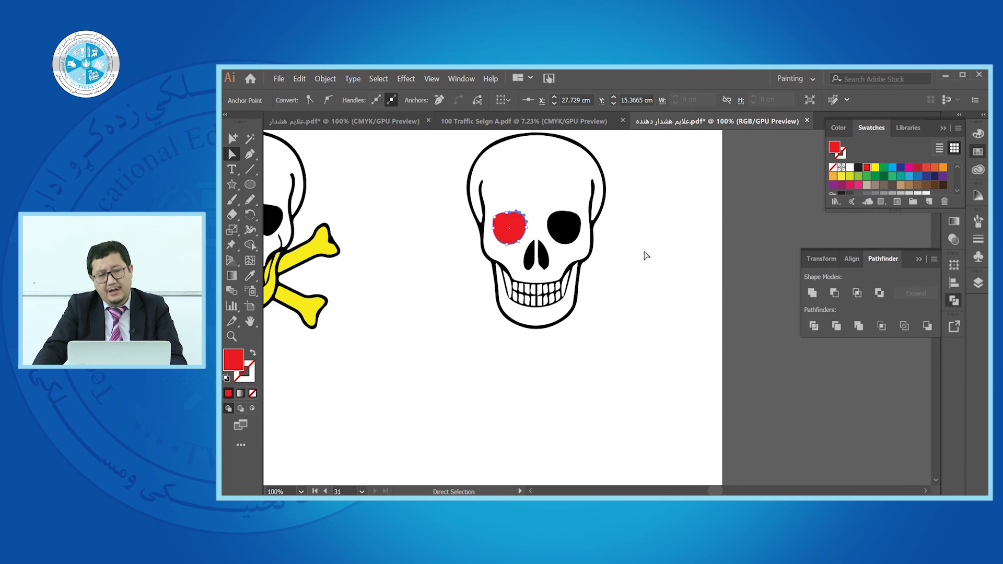
scroll(646, 255, "down", 1)
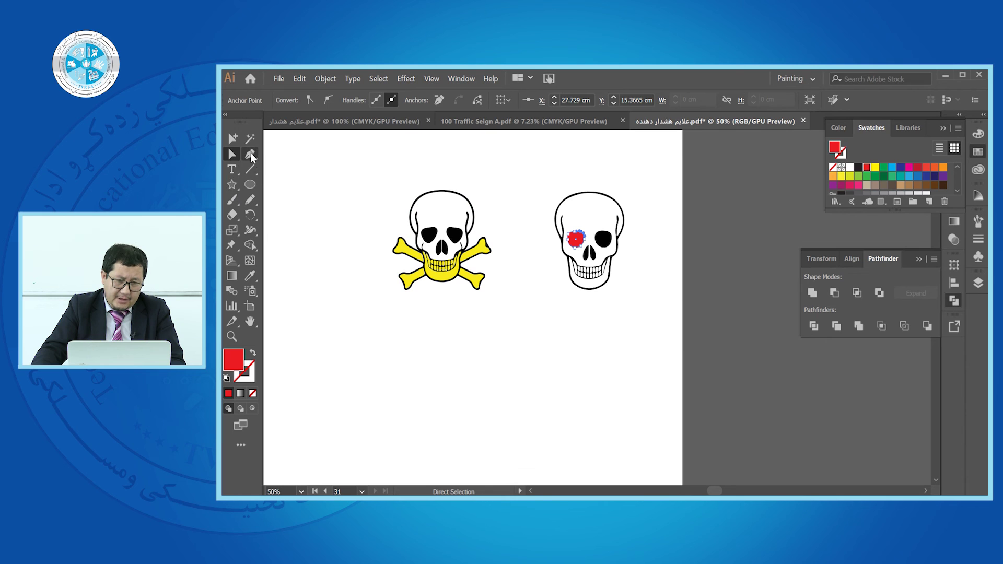
left_click(250, 155)
left_click(409, 173)
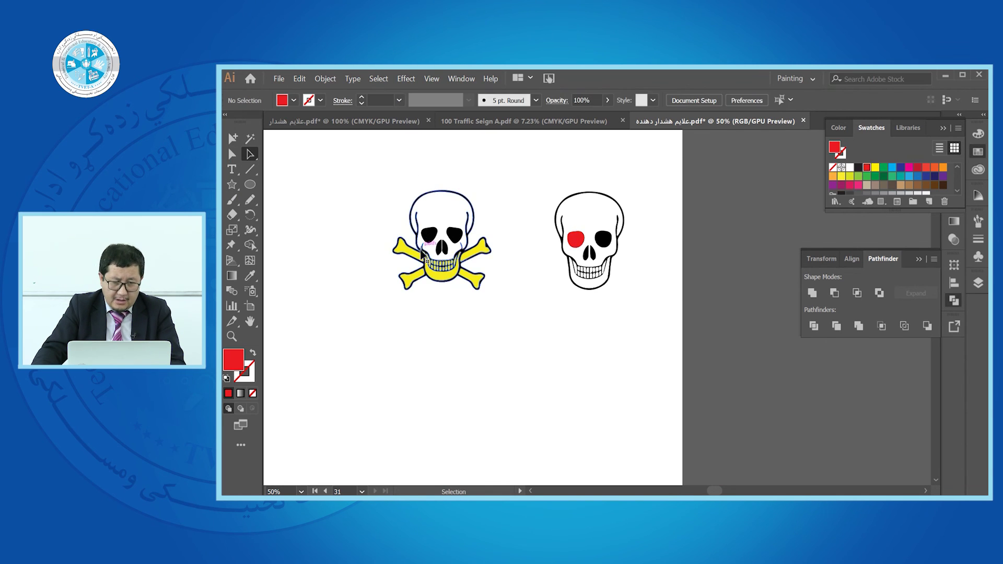
left_click(405, 254)
left_click_drag(405, 255, 441, 319)
- Move the black skull-and-crossbones pieces to the space below the red-eyed skull, and delete the leftover yellow and white pieces
key("ctrl+equal")
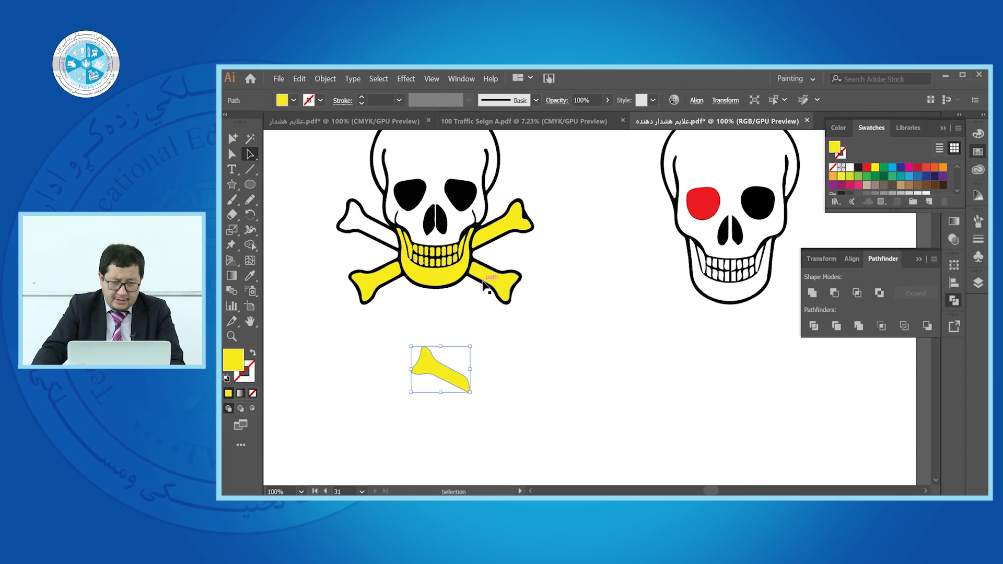
scroll(485, 285, "down", 1)
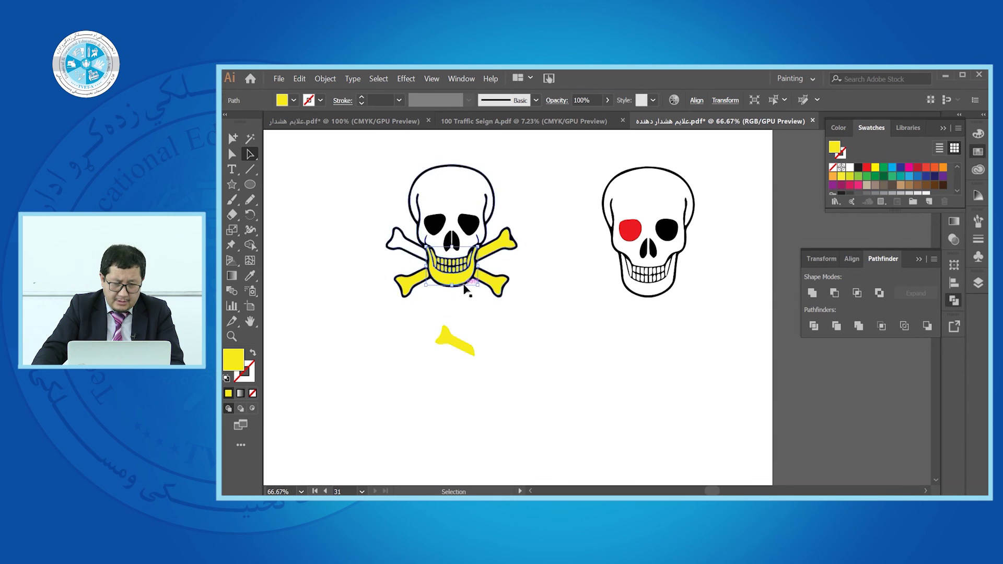
left_click(470, 297)
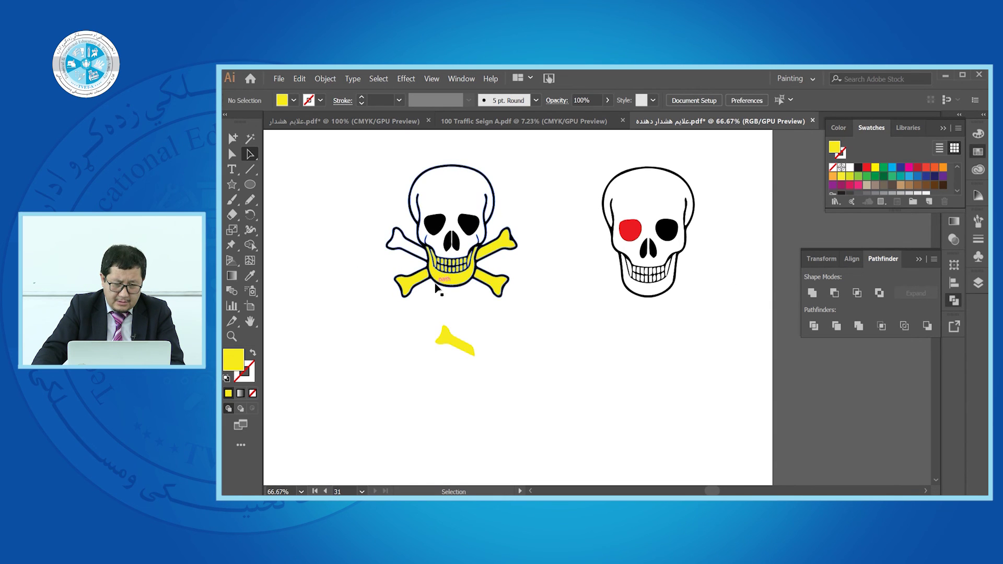
left_click(445, 282)
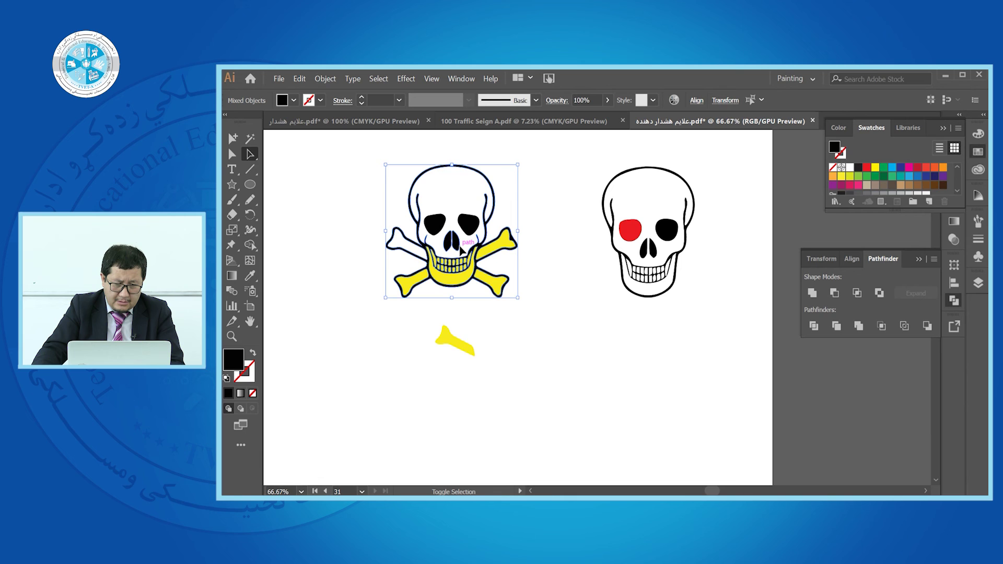
left_click(442, 205)
left_click(471, 247)
left_click_drag(481, 284, 680, 455)
scroll(508, 287, "down", 2)
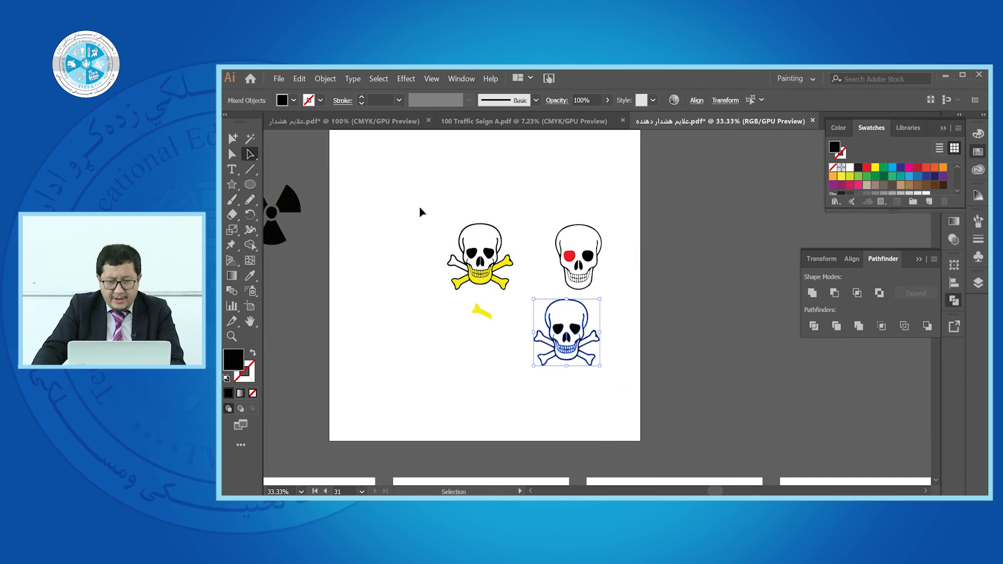
left_click(509, 286)
key("Delete")
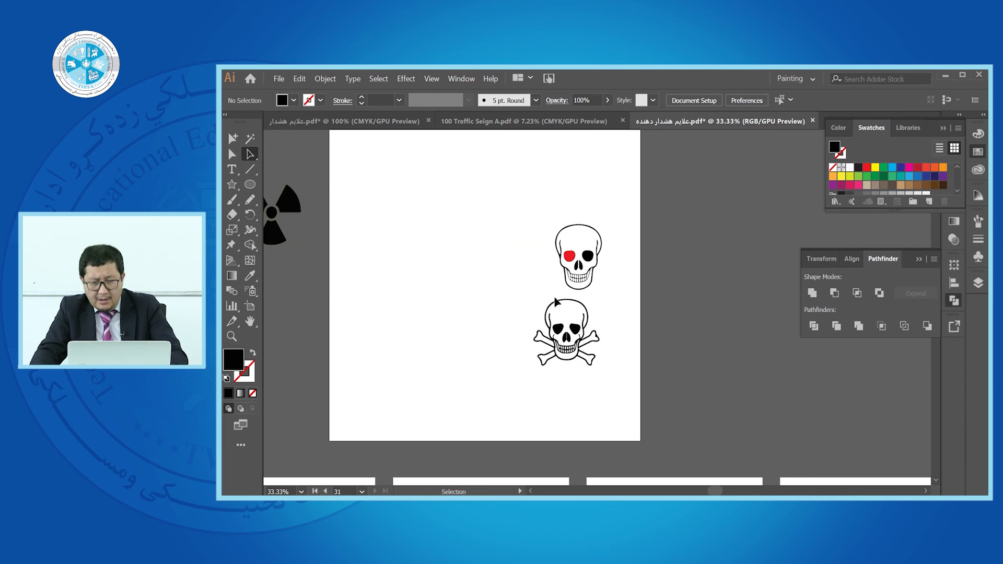
- Move the black skull-and-crossbones symbol onto the first yellow warning triangle in the second row of artboards
left_click(585, 375)
scroll(618, 314, "down", 4)
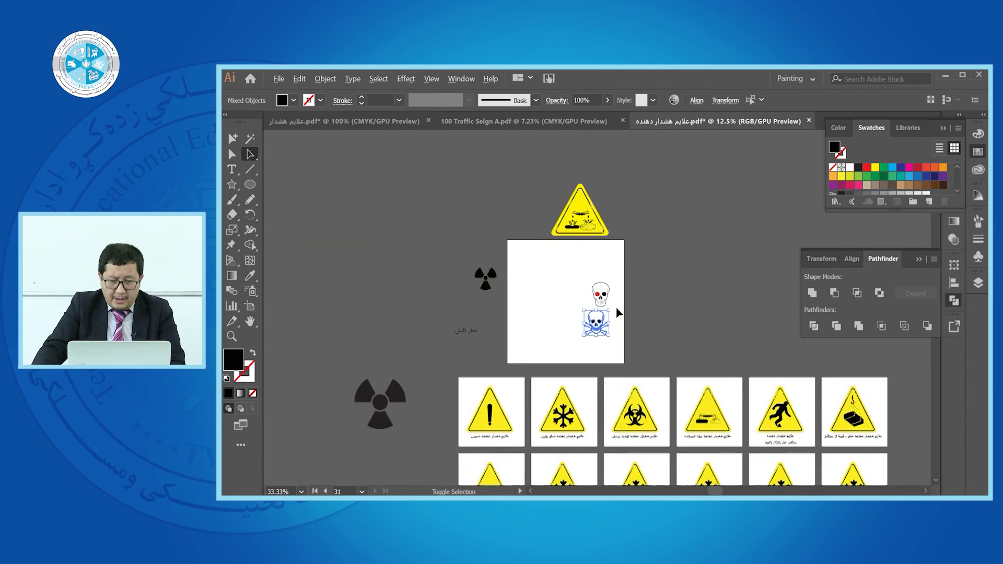
left_click_drag(602, 282, 535, 396)
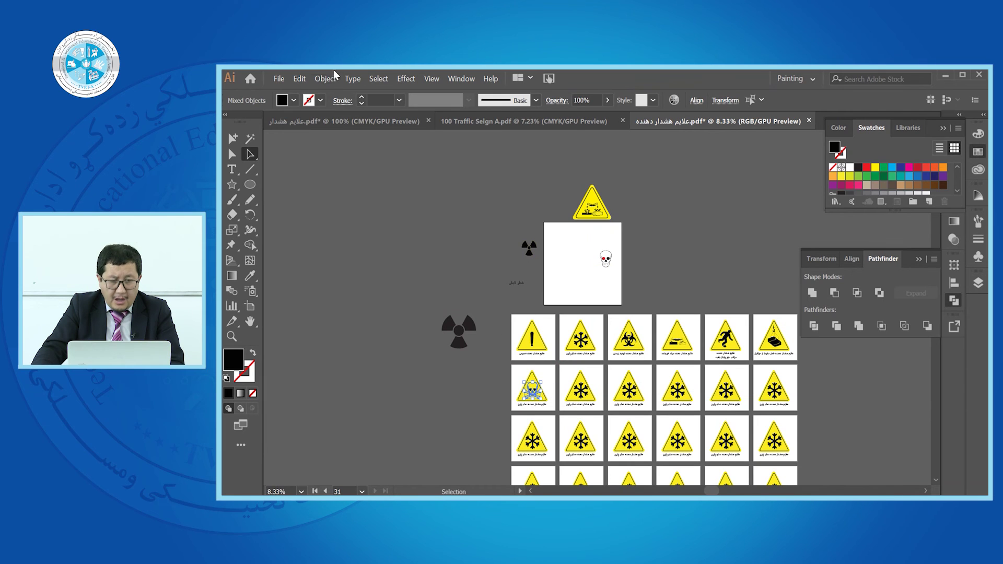
- Switch to the علایم هشدار.pdf document and examine the symbols and Persian captions of its warning signs
left_click(324, 122)
scroll(524, 240, "down", 5)
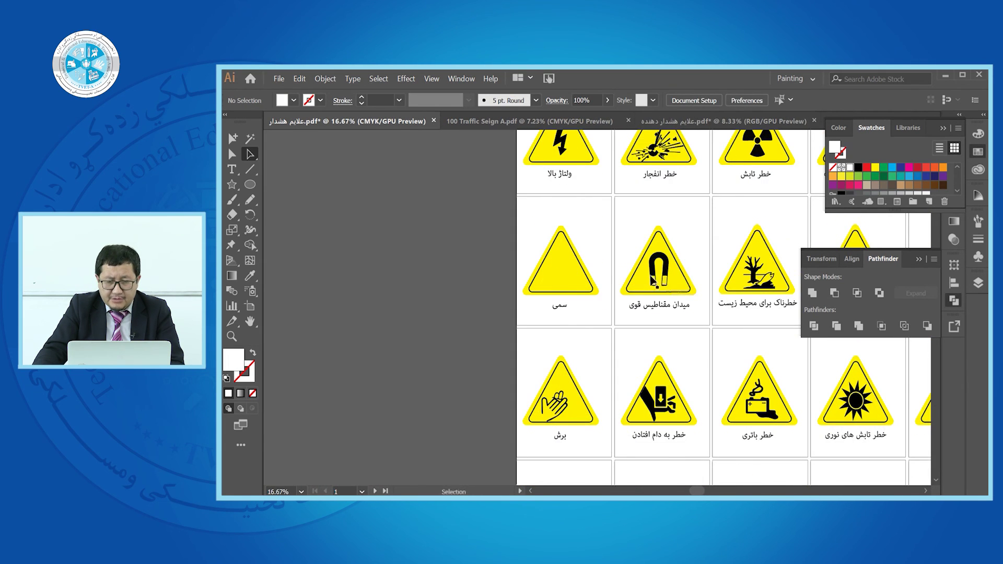
scroll(652, 281, "up", 4)
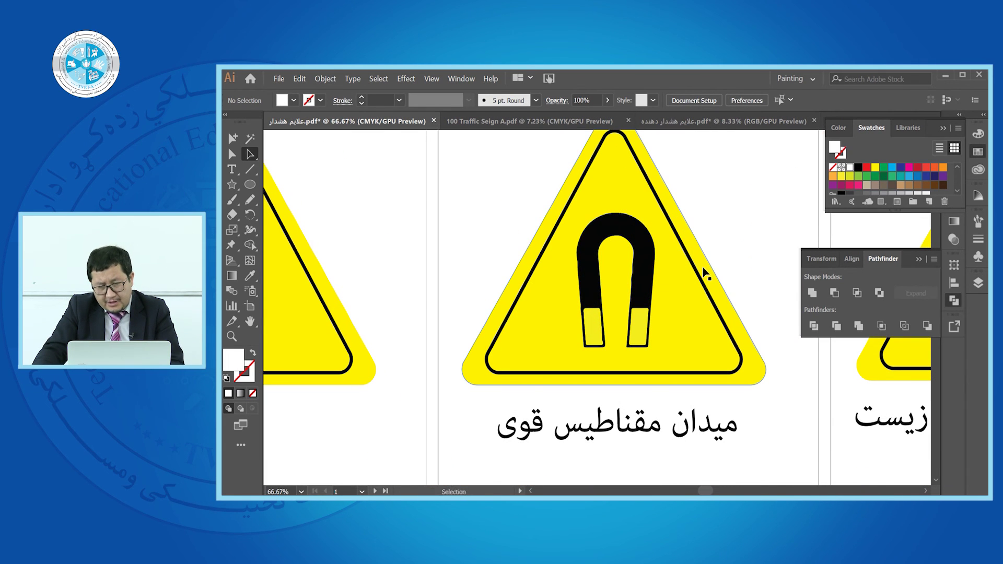
scroll(649, 302, "right", 5)
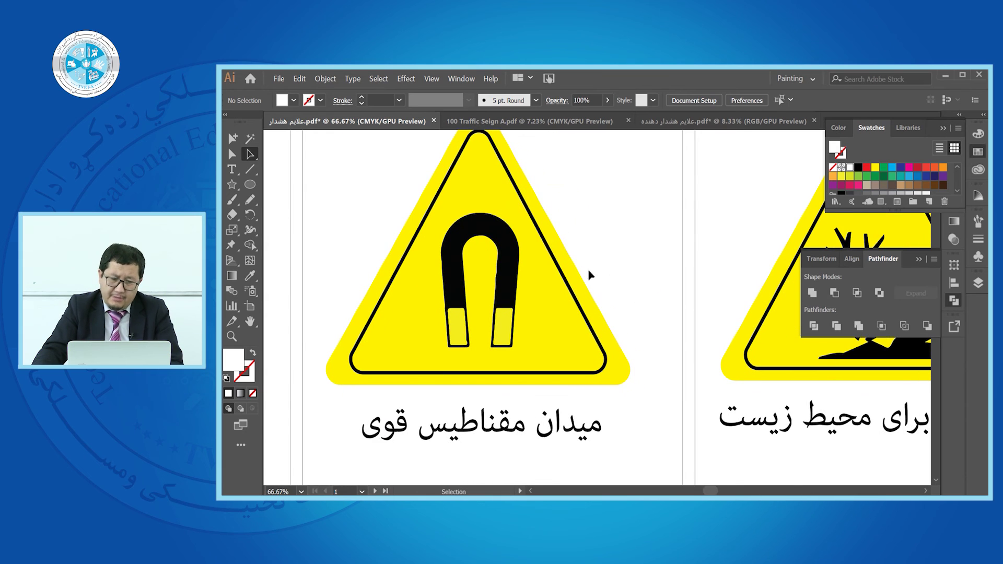
scroll(473, 235, "down", 4)
scroll(520, 266, "up", 2)
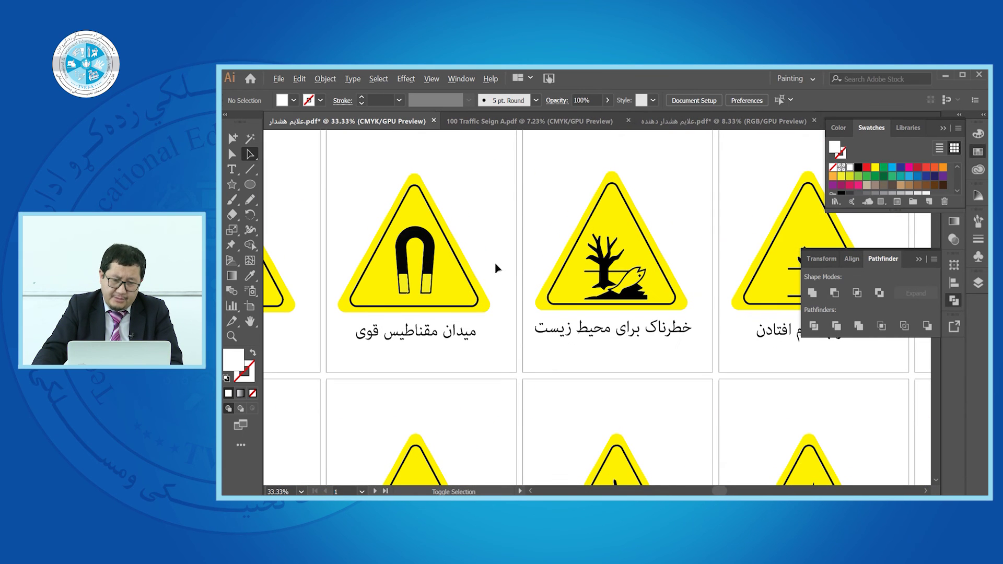
scroll(584, 278, "right", 4)
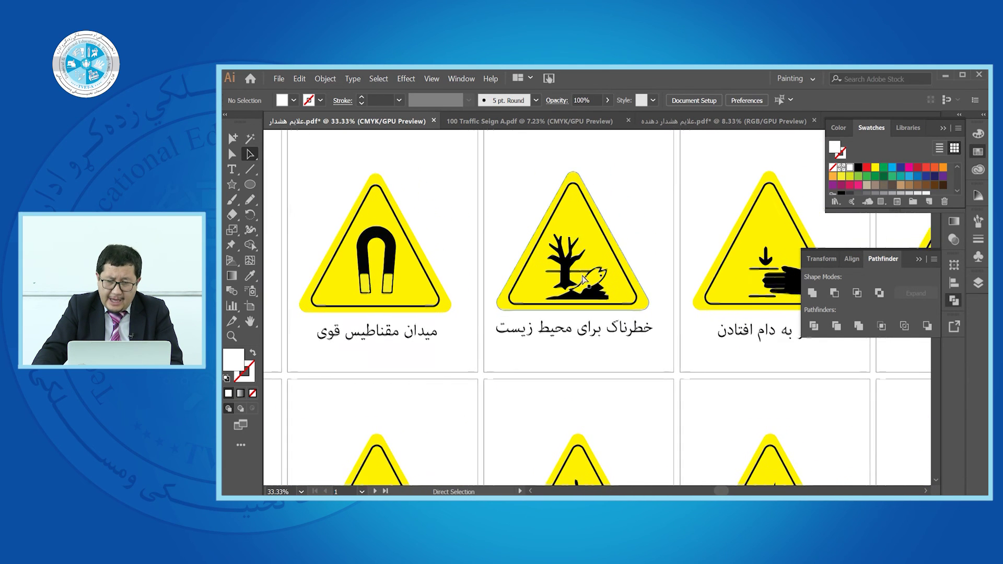
scroll(584, 279, "right", 12)
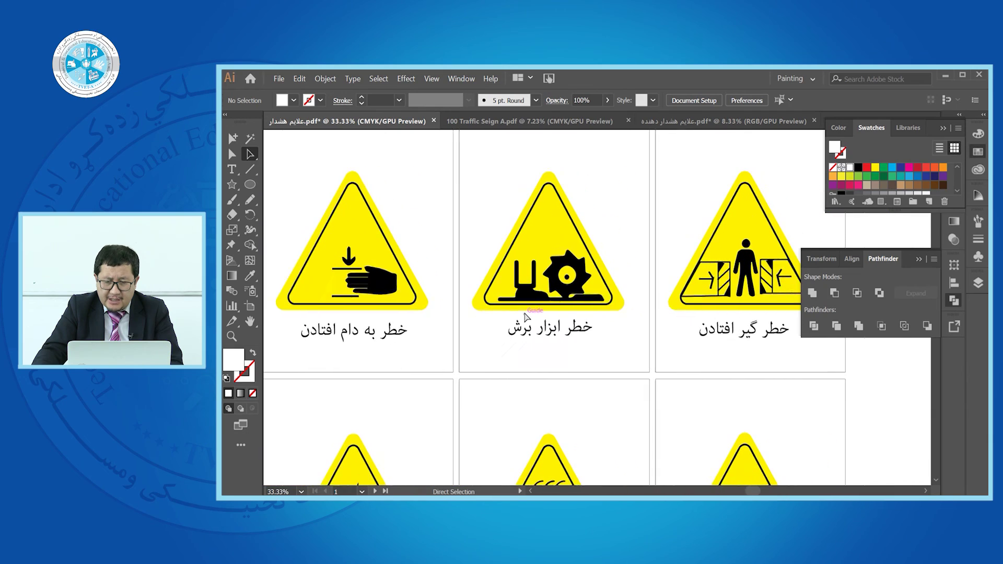
scroll(747, 345, "down", 5)
scroll(730, 336, "down", 2)
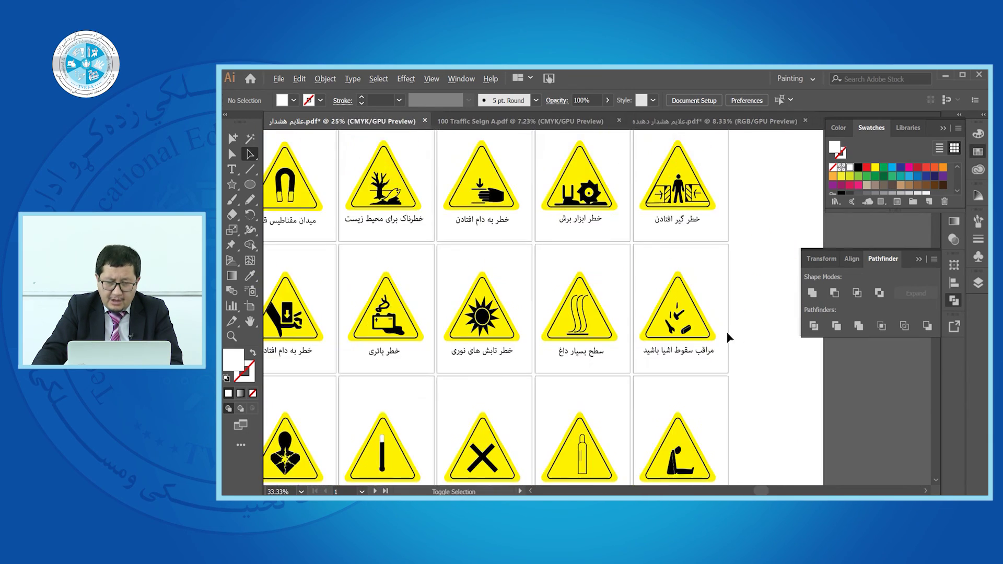
scroll(644, 300, "down", 4)
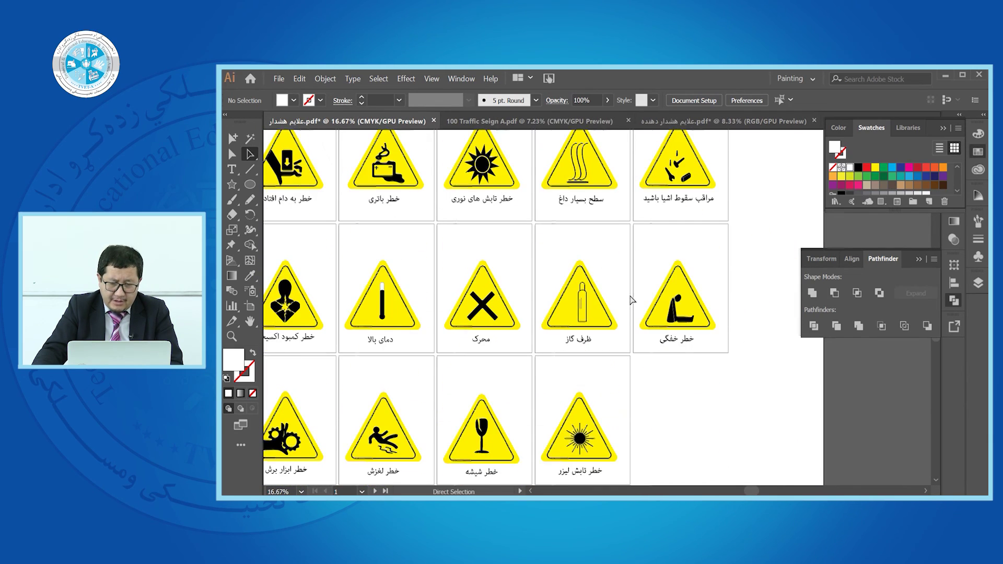
scroll(629, 300, "left", 2)
scroll(624, 293, "down", 4)
scroll(501, 265, "left", 4)
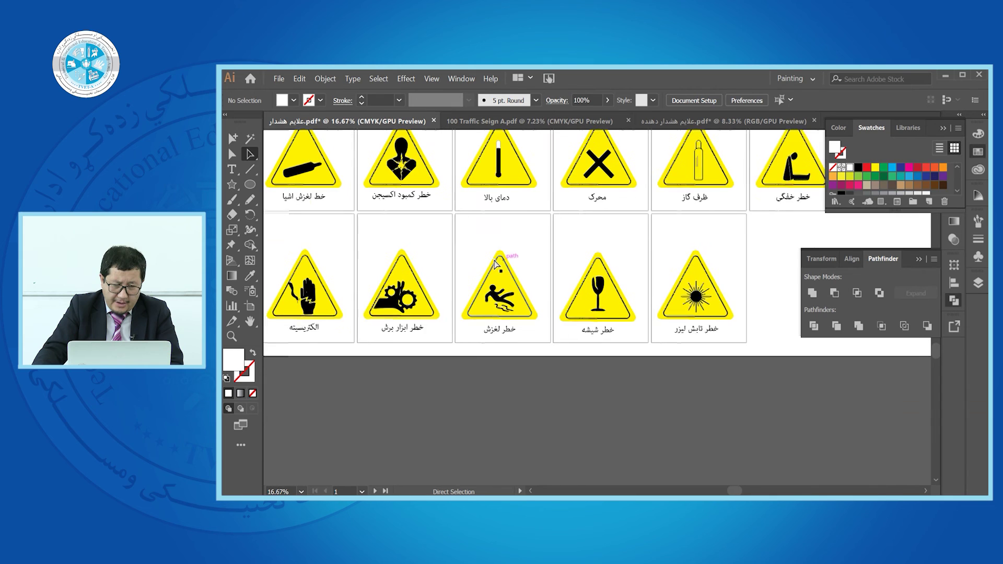
- Review the full sheet of warning signs, checking symbols and Persian captions from هشدار عمومی in the first row to خطر تابش لیزر in the last
scroll(495, 265, "up", 4)
scroll(496, 265, "down", 3)
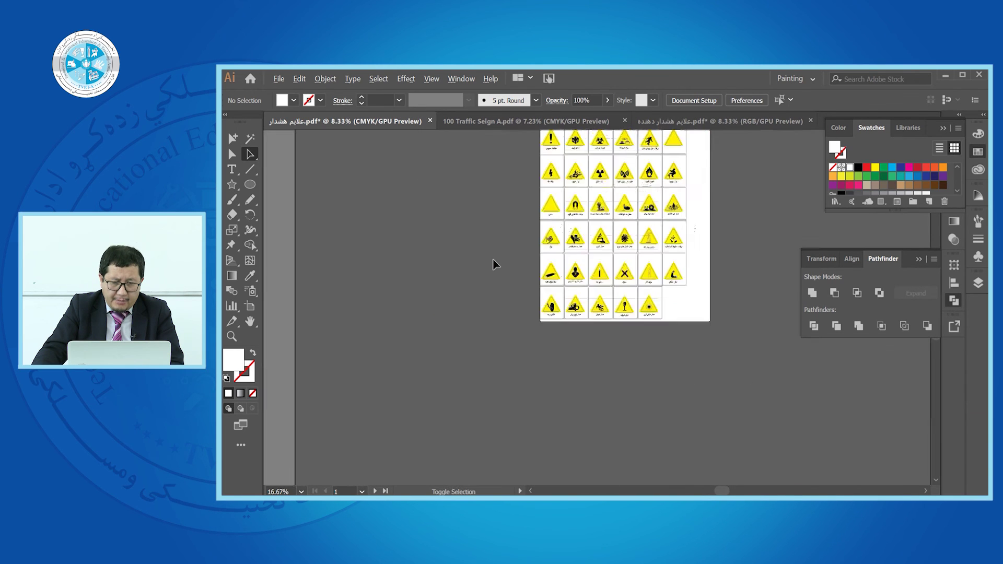
scroll(496, 265, "up", 3)
left_click(652, 249)
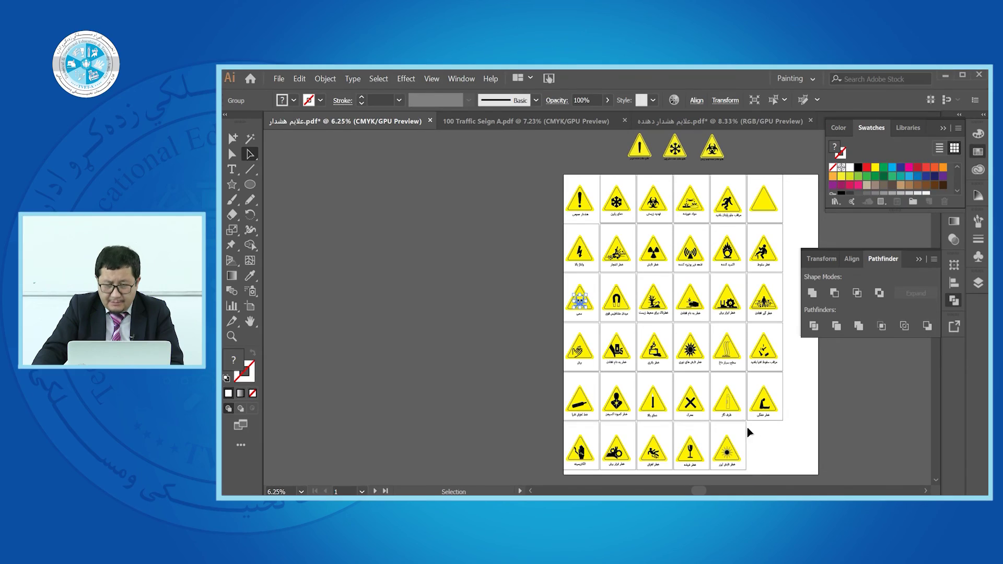
scroll(640, 199, "up", 3)
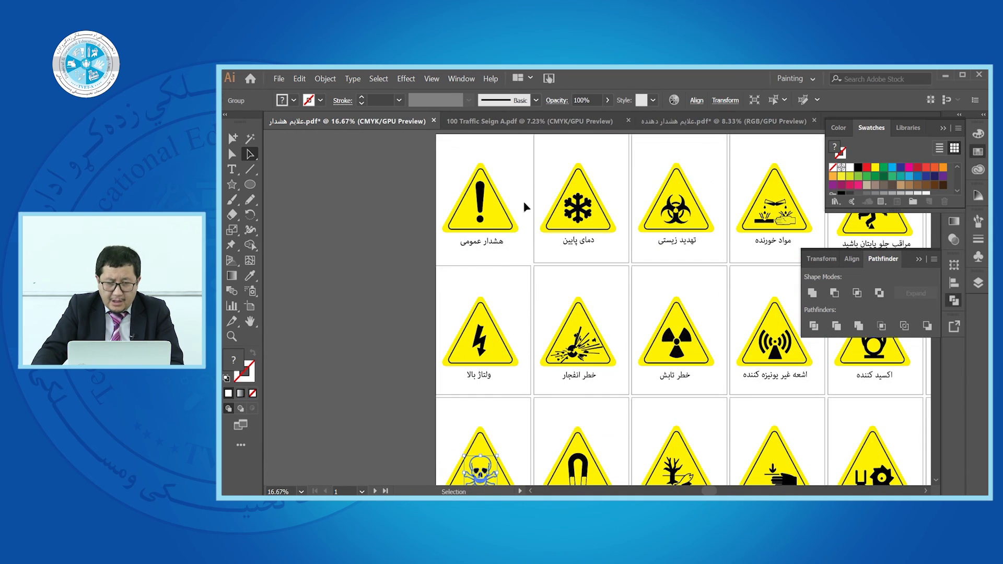
scroll(470, 242, "down", 3)
scroll(698, 331, "down", 2)
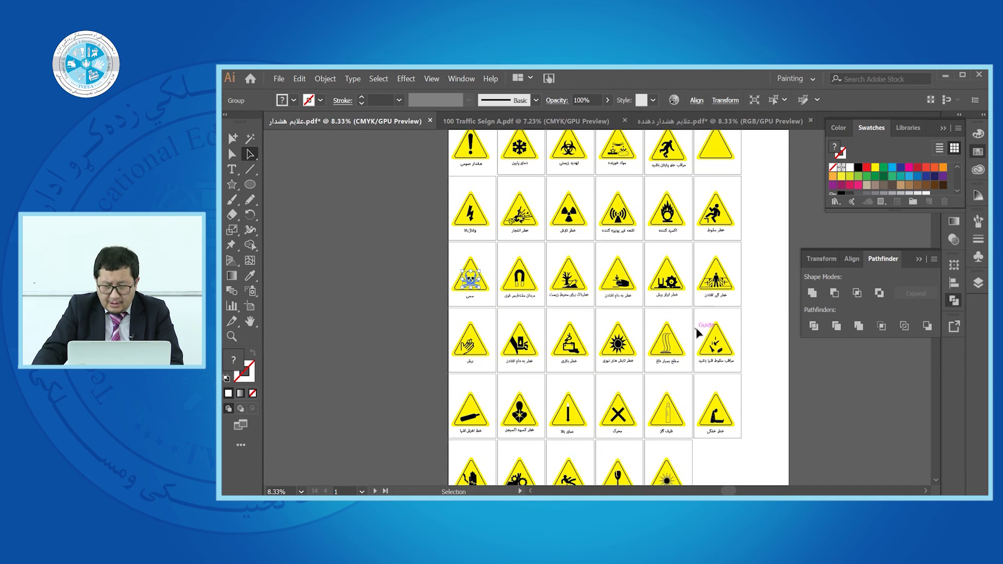
scroll(734, 370, "down", 1)
scroll(735, 405, "up", 3)
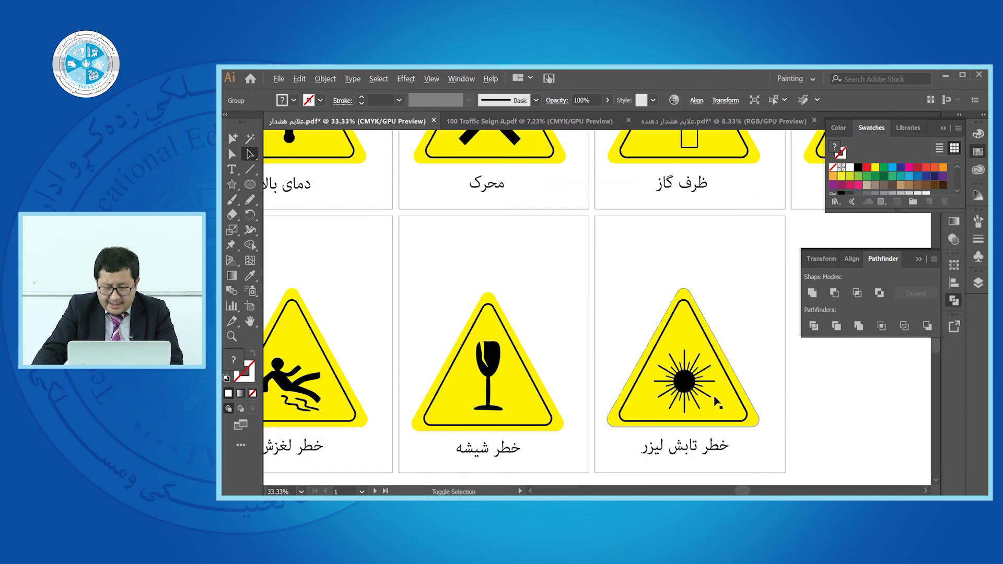
scroll(717, 401, "down", 2)
scroll(636, 370, "down", 2)
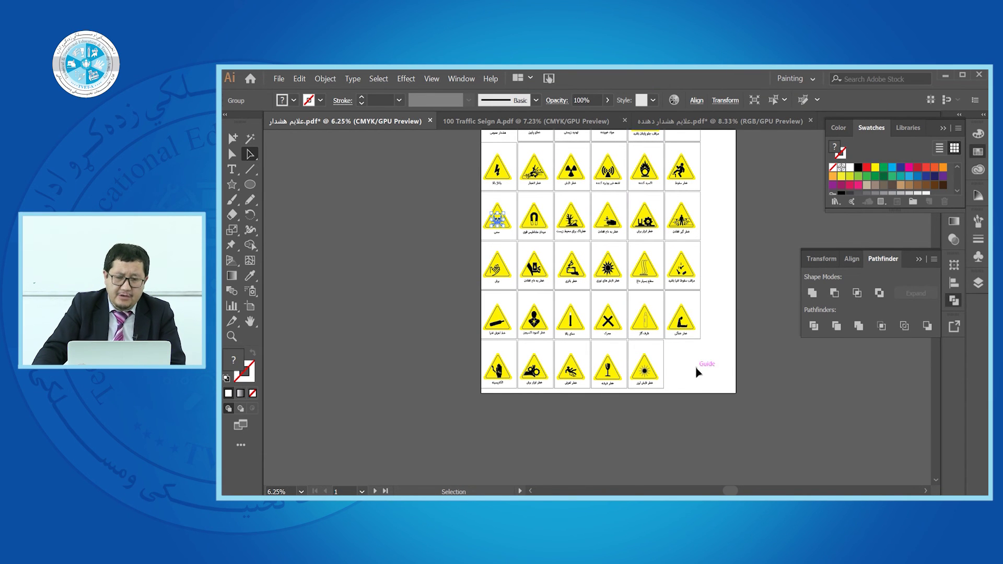
left_click(696, 380)
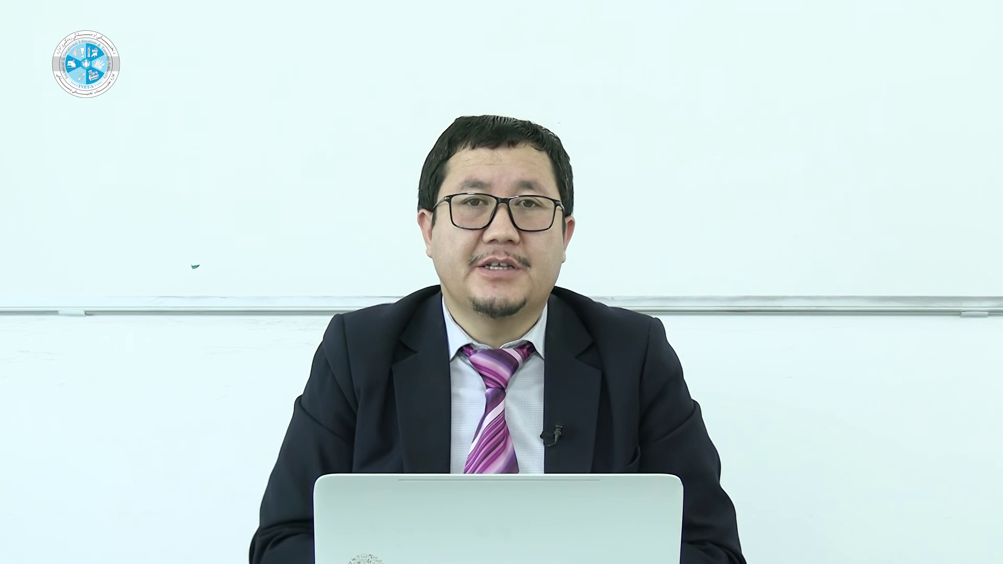